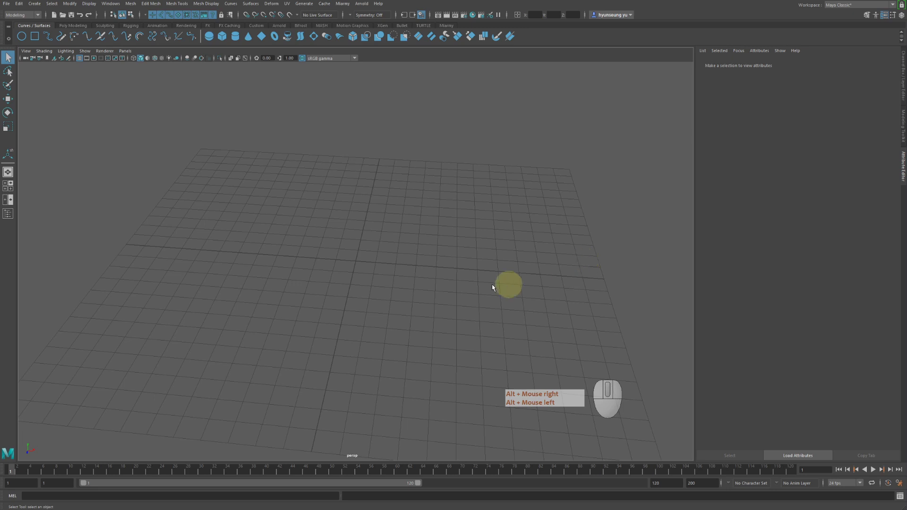
Create a polygon plane, scale it uniformly to about 21.4 and raise it about 0.375 above the grid
right_click_drag(478, 252, 424, 228, "alt")
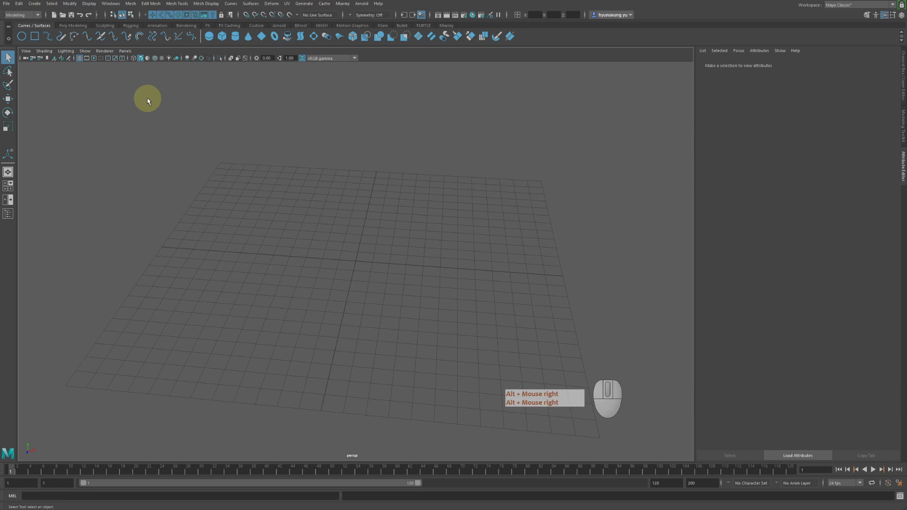
left_click(66, 26)
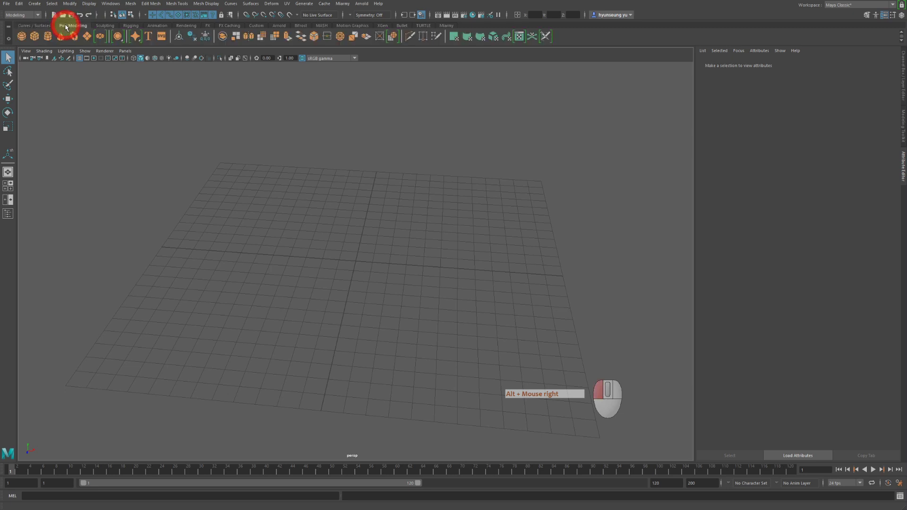
left_click(88, 35)
key("r")
middle_click_drag(236, 182, 415, 226)
key("w")
left_click(354, 193)
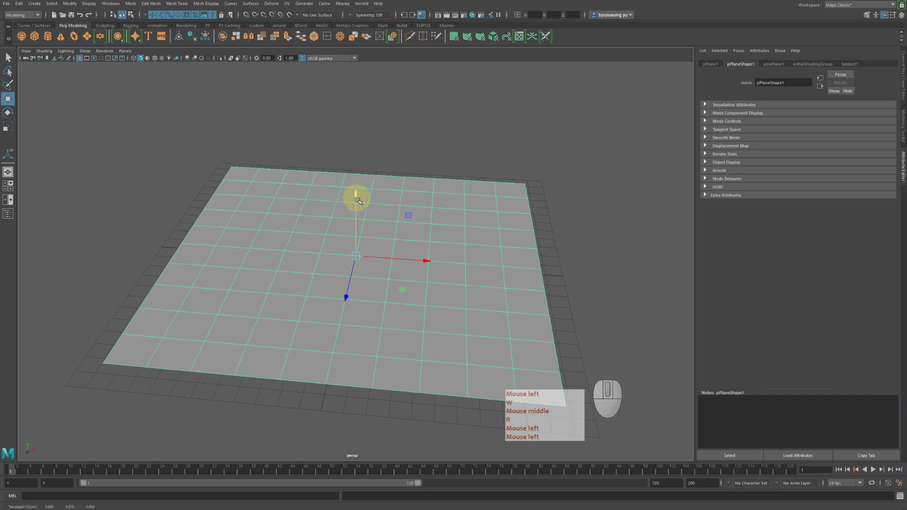
key("r")
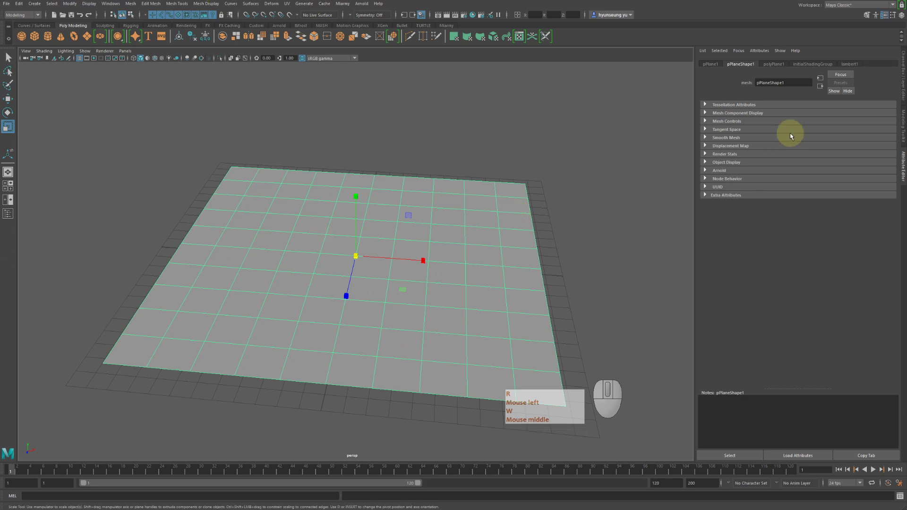
Set the plane's width and height subdivisions to 1
left_click(903, 76)
left_click(717, 150)
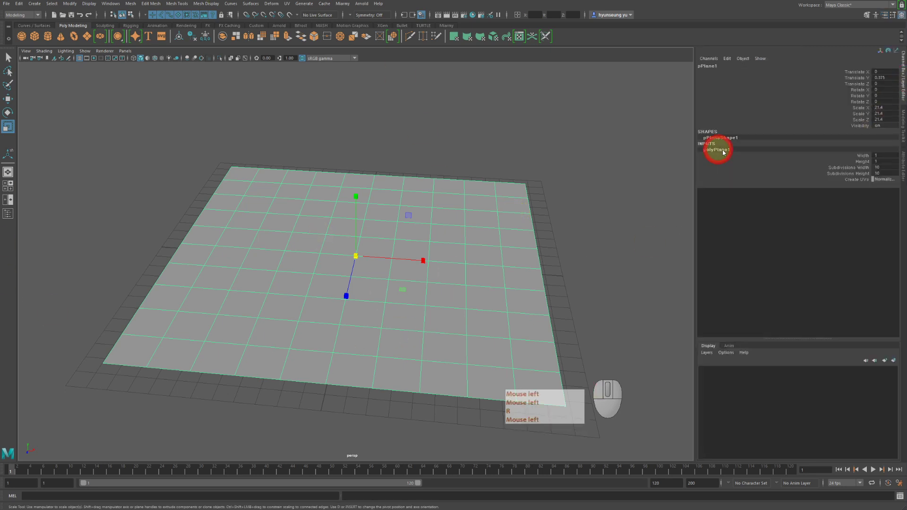
left_click_drag(845, 169, 845, 173)
middle_click_drag(502, 172, 132, 167)
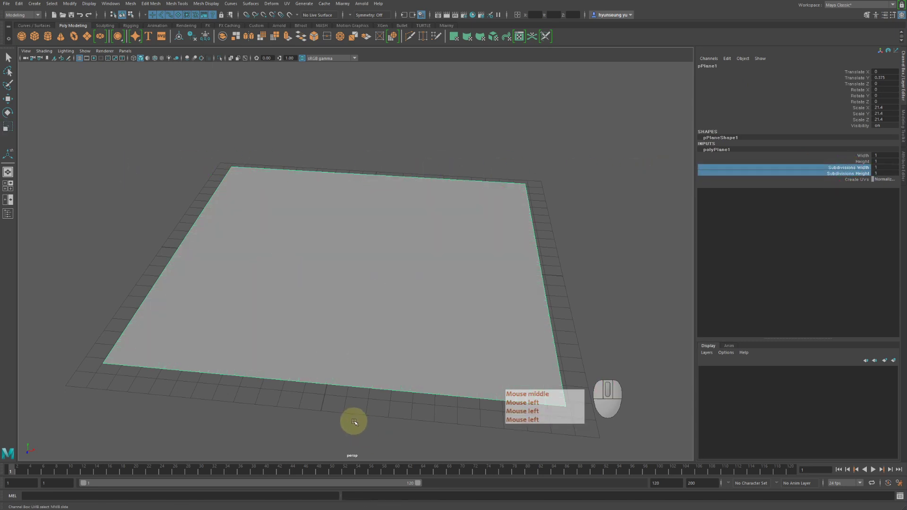
Assign a new Lambert material to the plane from the favorite materials
key("r")
left_click(403, 169)
left_click_drag(412, 184, 501, 266, "alt")
left_click(501, 266)
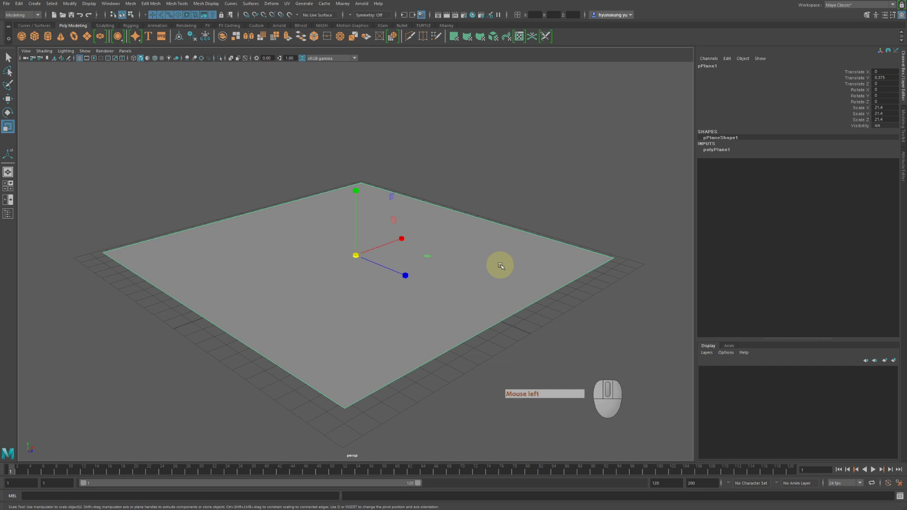
left_click(585, 154)
left_click_drag(585, 154, 529, 189, "alt")
left_click(531, 320)
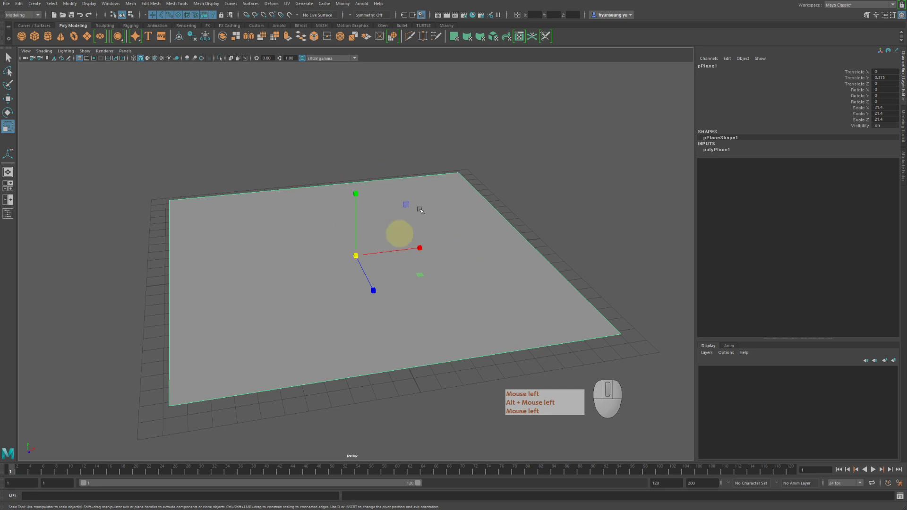
right_click_drag(412, 192, 483, 399)
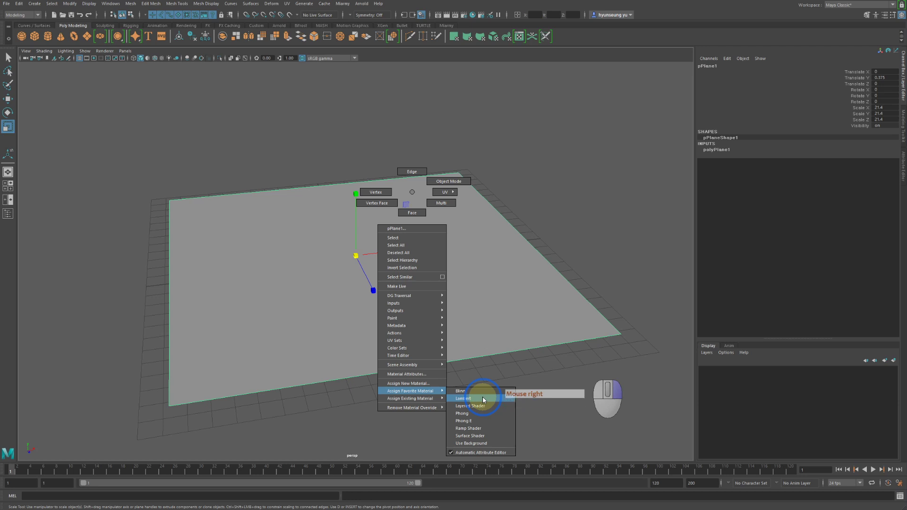
right_click_drag(480, 397, 480, 397)
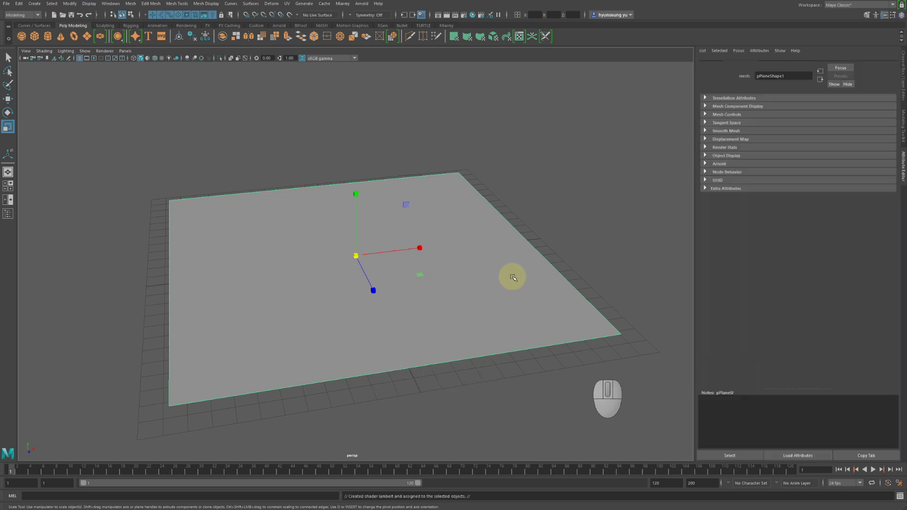
Connect a File texture node to the Color attribute of the plane's Lambert material
left_click_drag(478, 228, 465, 229, "alt")
right_click_drag(466, 229, 581, 222, "alt")
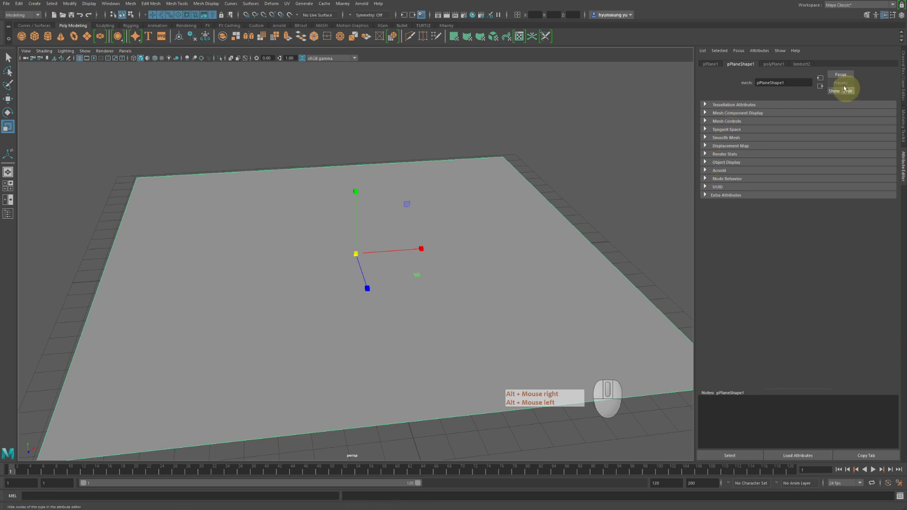
left_click(811, 64)
left_click_drag(461, 332, 461, 331, "alt")
right_click_drag(461, 330, 385, 265, "alt")
left_click_drag(385, 265, 385, 274, "alt")
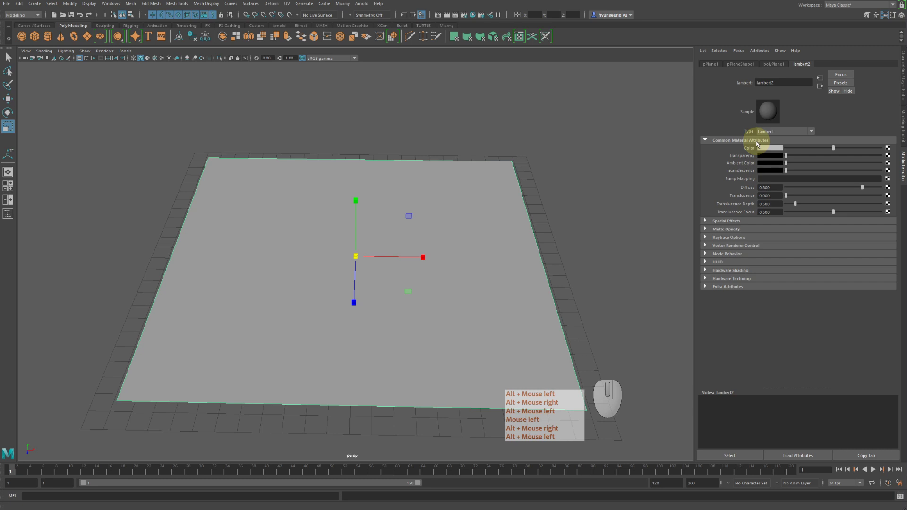
left_click(888, 147)
left_click_drag(364, 168, 613, 76)
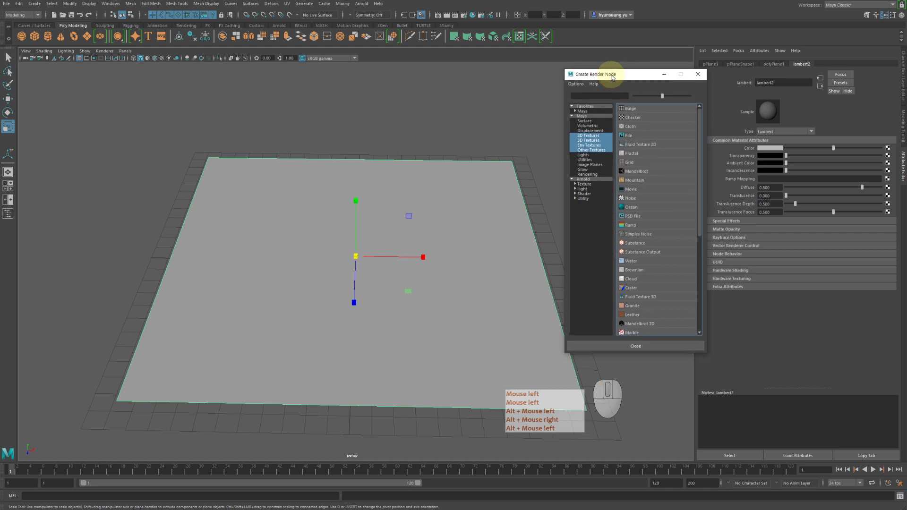
left_click(639, 137)
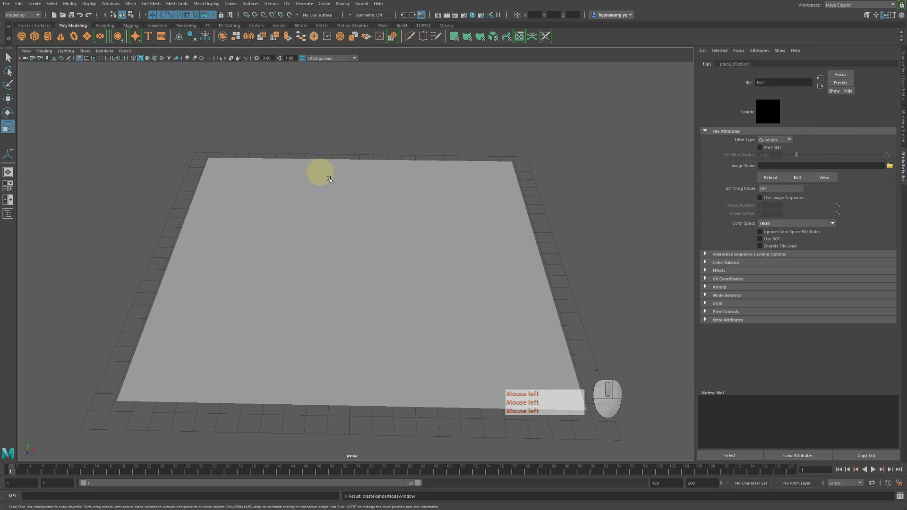
Preview the rug and wood images in the sourceimages folder and load rug.tif as the file texture's image
left_click_drag(329, 179, 441, 182, "alt")
middle_click_drag(440, 183, 431, 182, "alt")
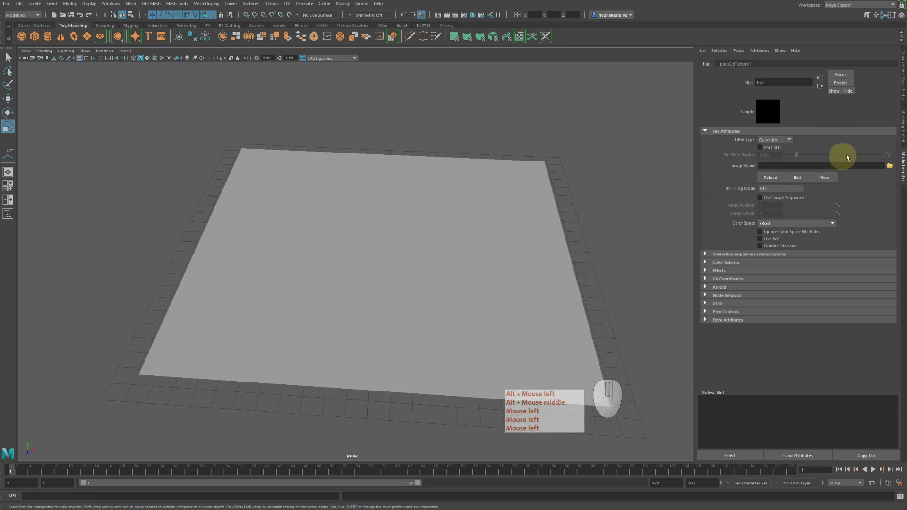
left_click(891, 167)
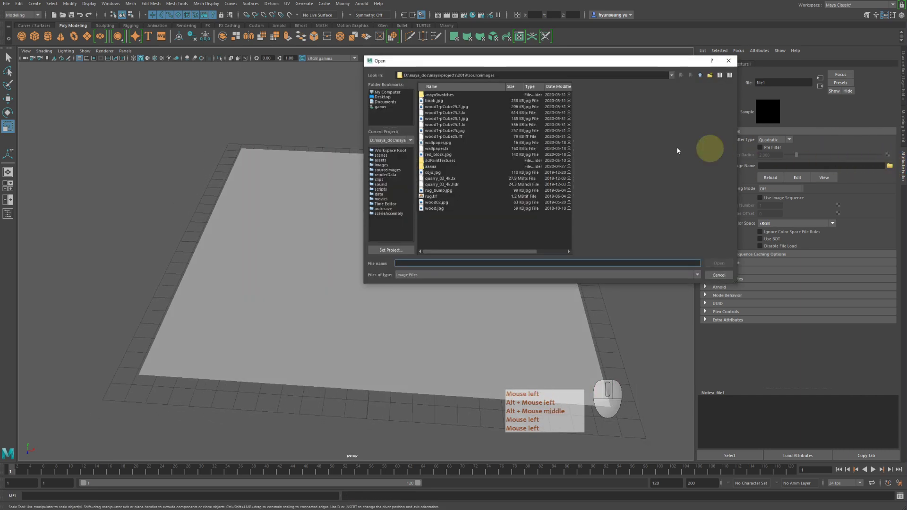
left_click(448, 196)
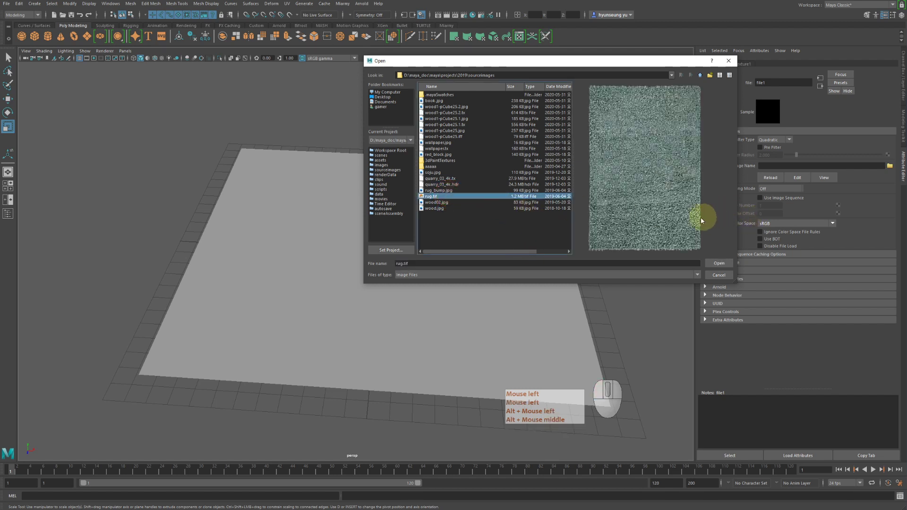
double_click(624, 384)
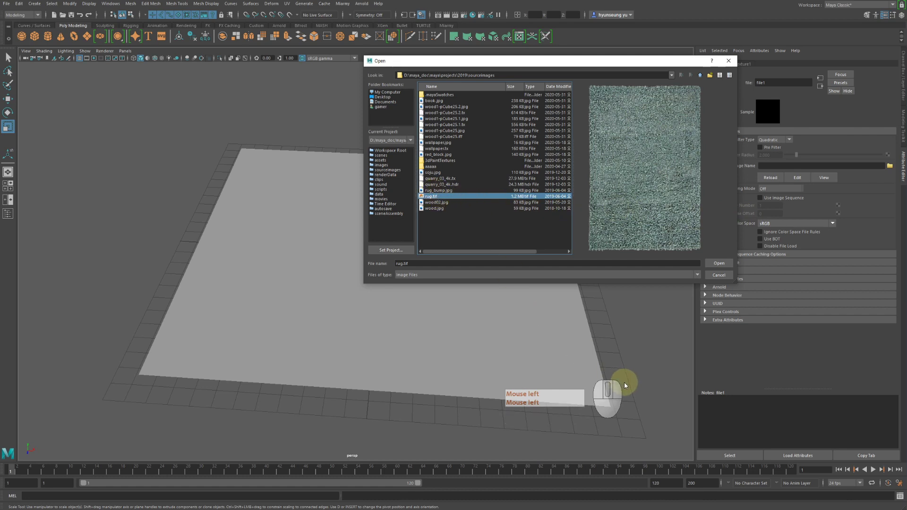
left_click(445, 191)
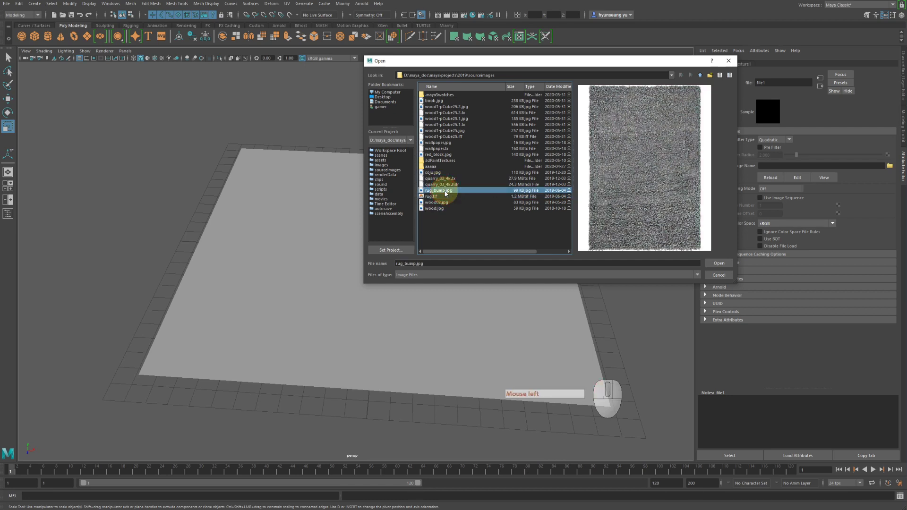
left_click(445, 197)
left_click(445, 203)
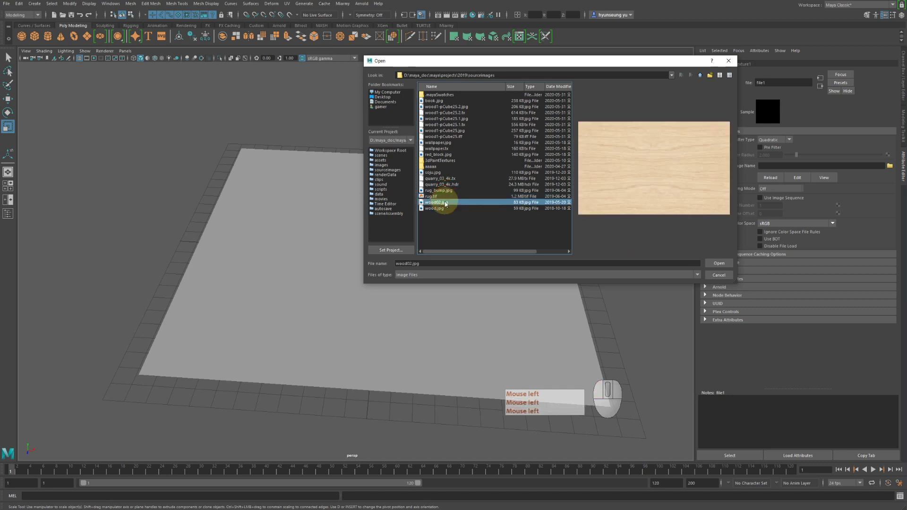
left_click(444, 208)
left_click(445, 203)
left_click(446, 196)
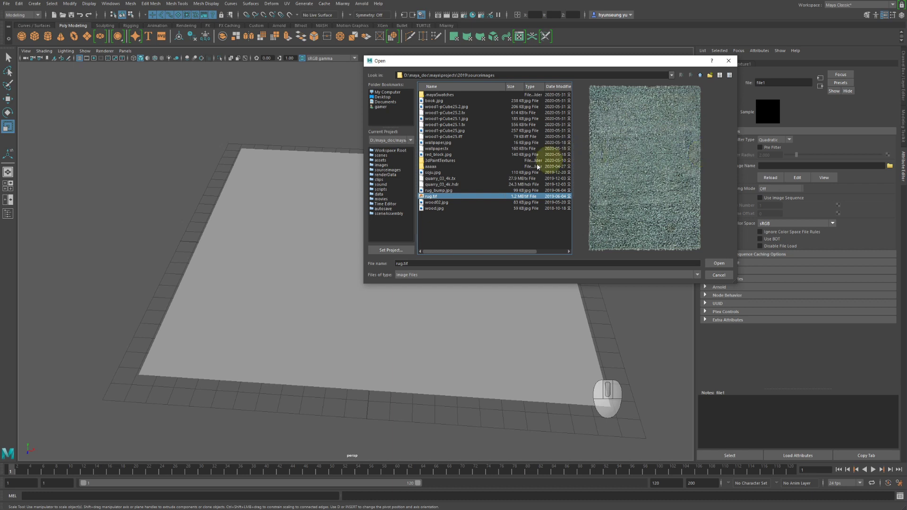
left_click(450, 198)
left_click(450, 198)
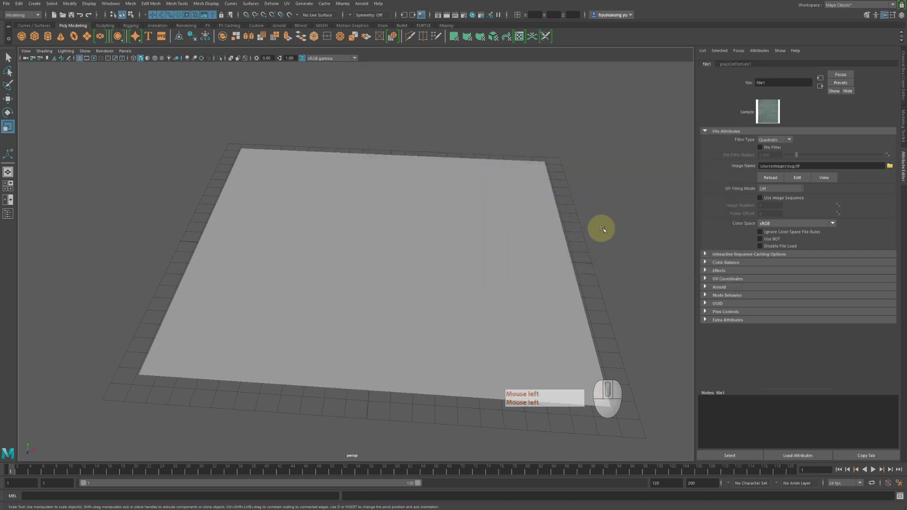
Switch the viewport to textured display and select the rug plane
left_click_drag(607, 224, 619, 220, "alt")
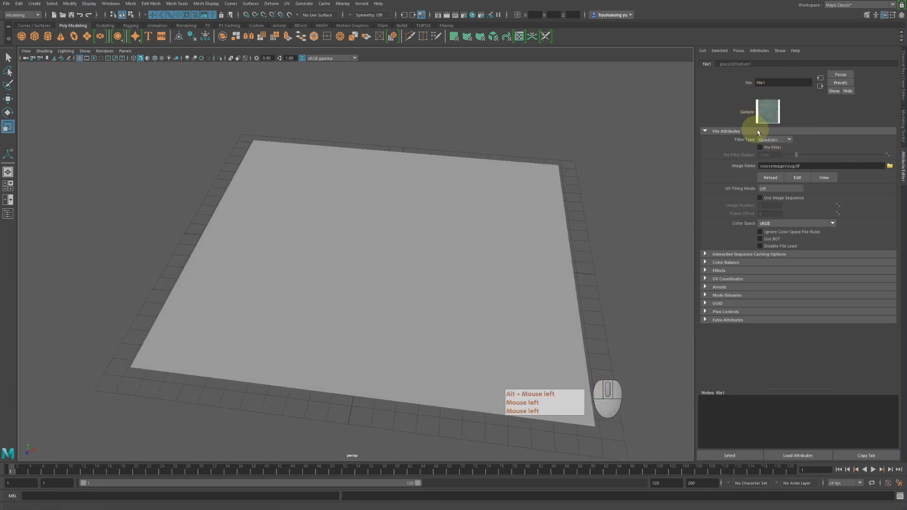
left_click_drag(543, 170, 524, 178, "alt")
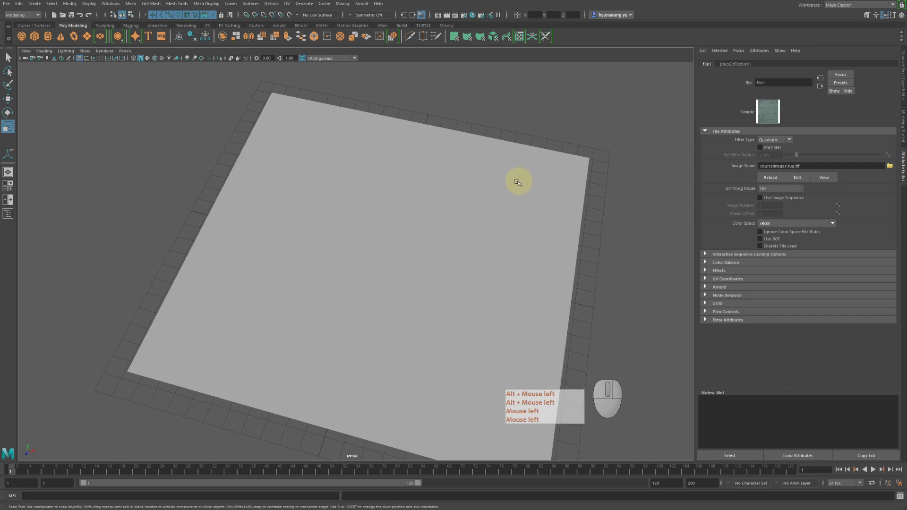
key("6")
mouse_move(476, 203)
left_mouse_down("alt")
mouse_move(480, 222)
mouse_move(499, 212)
left_mouse_up("alt")
right_click_drag(499, 212, 406, 201, "alt")
left_click_drag(405, 201, 397, 219, "alt")
left_click_drag(441, 175, 550, 265)
Examine the textured rug from low and high angles, including the area between its fringe and the plane's border
middle_click_drag(617, 271, 604, 221, "alt")
left_click_drag(551, 222, 520, 227, "alt")
right_click_drag(520, 227, 600, 249, "alt")
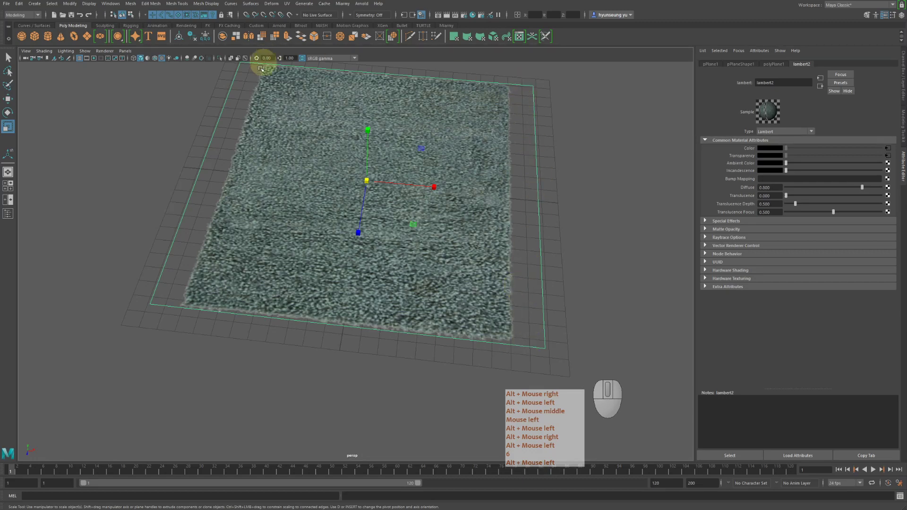
left_click_drag(527, 261, 535, 216, "alt")
middle_click_drag(543, 166, 514, 268, "alt")
left_click_drag(505, 219, 525, 182, "alt")
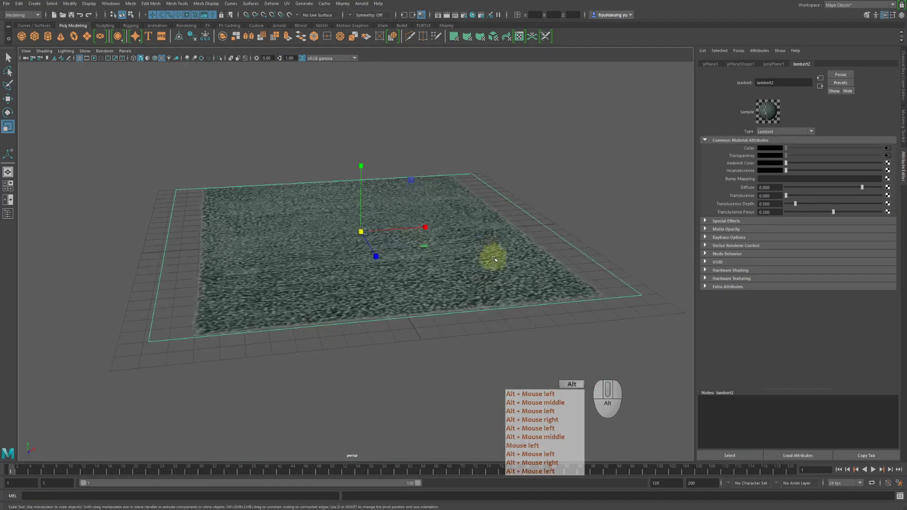
left_click_drag(216, 317, 233, 289, "alt")
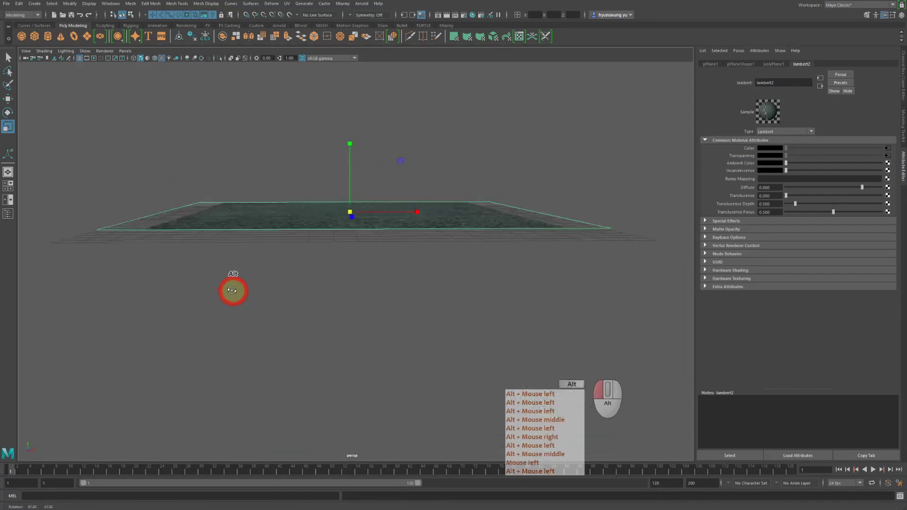
right_click_drag(233, 290, 313, 299, "alt")
left_click_drag(314, 299, 313, 322, "alt")
middle_click_drag(313, 323, 160, 296, "alt")
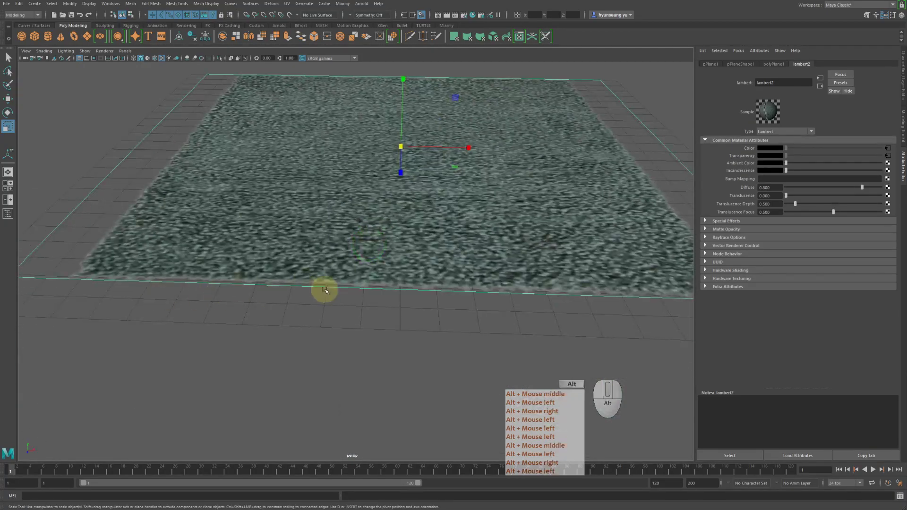
left_click_drag(323, 290, 245, 271, "alt")
right_click_drag(245, 272, 501, 265, "alt")
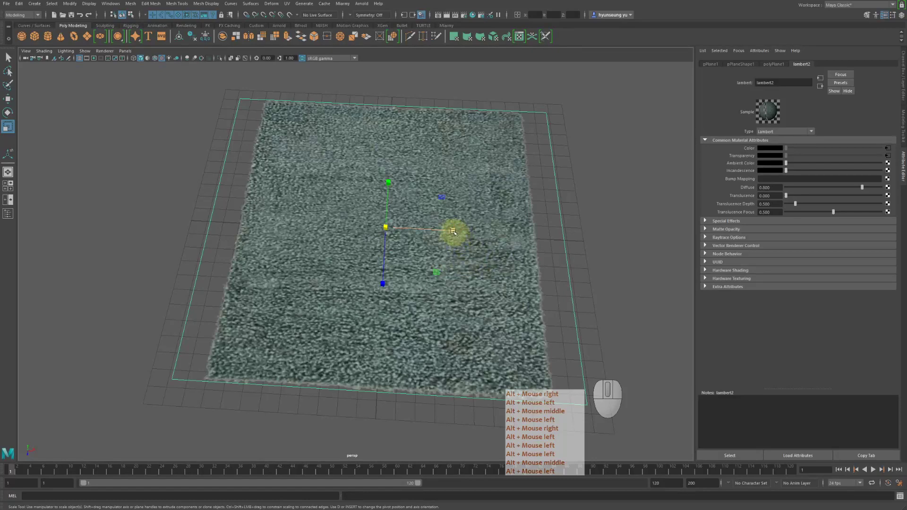
Scale the plane down along X to make a narrower rug and deselect it
left_click_drag(453, 231, 431, 229)
left_click_drag(623, 200, 583, 198, "alt")
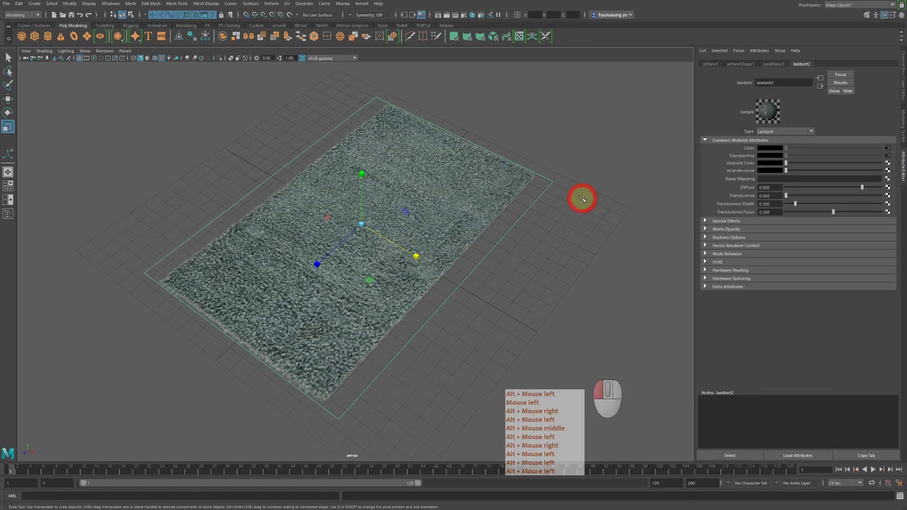
left_click(583, 198)
Inspect the deselected rug's edges and corners up close to check how the texture's transparency cuts out the fringe
left_click_drag(466, 239, 517, 227, "alt")
right_click_drag(518, 228, 603, 249, "alt")
middle_click_drag(603, 250, 545, 219, "alt")
left_click_drag(546, 219, 494, 207, "alt")
right_click_drag(493, 207, 586, 236, "alt")
middle_click_drag(481, 240, 529, 288, "alt")
left_click_drag(363, 314, 470, 354, "alt")
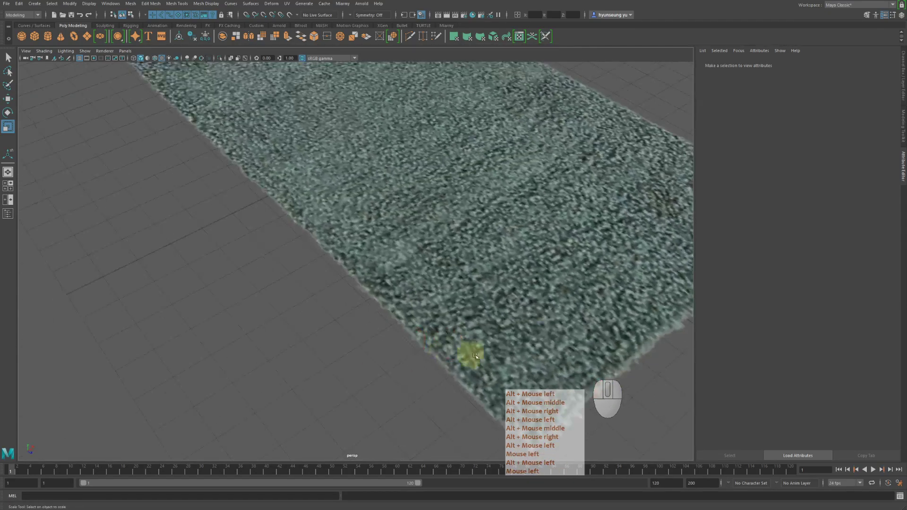
middle_click_drag(456, 381, 420, 314, "alt")
left_click_drag(420, 313, 478, 288, "alt")
right_click_drag(477, 288, 567, 301, "alt")
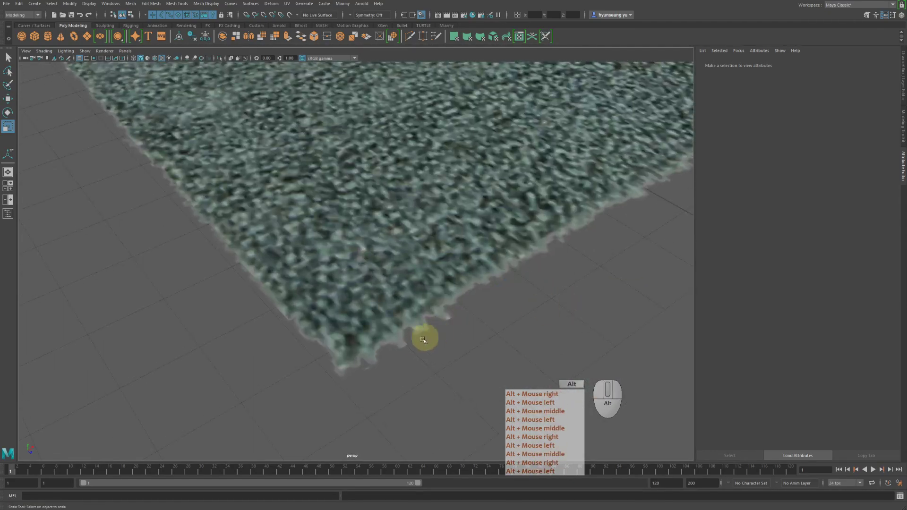
middle_click_drag(239, 202, 419, 374, "alt")
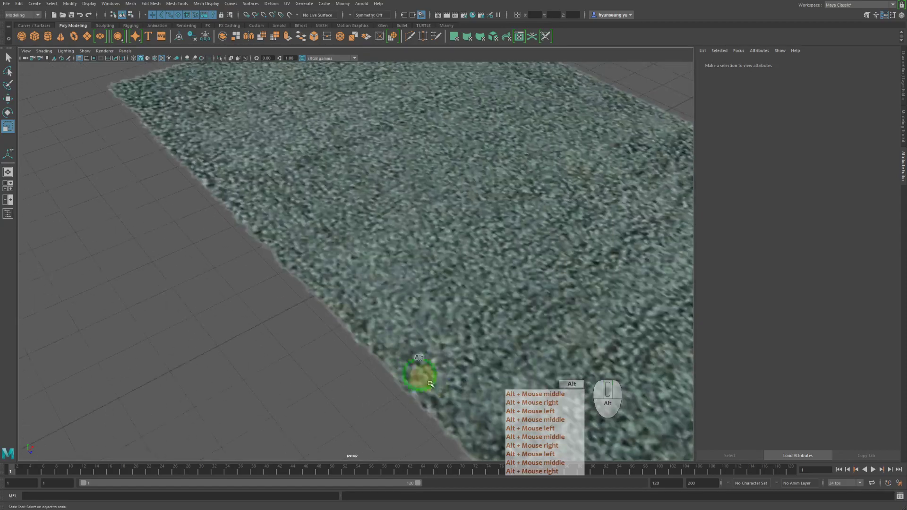
middle_click_drag(314, 254, 381, 364, "alt")
left_click_drag(381, 364, 324, 282, "alt")
right_click_drag(324, 283, 364, 263, "alt")
left_click_drag(364, 263, 236, 260, "alt")
Select the rug plane again to show its Lambert material attributes, with the whole rug in view
left_click(285, 268)
right_click_drag(425, 265, 440, 210, "alt")
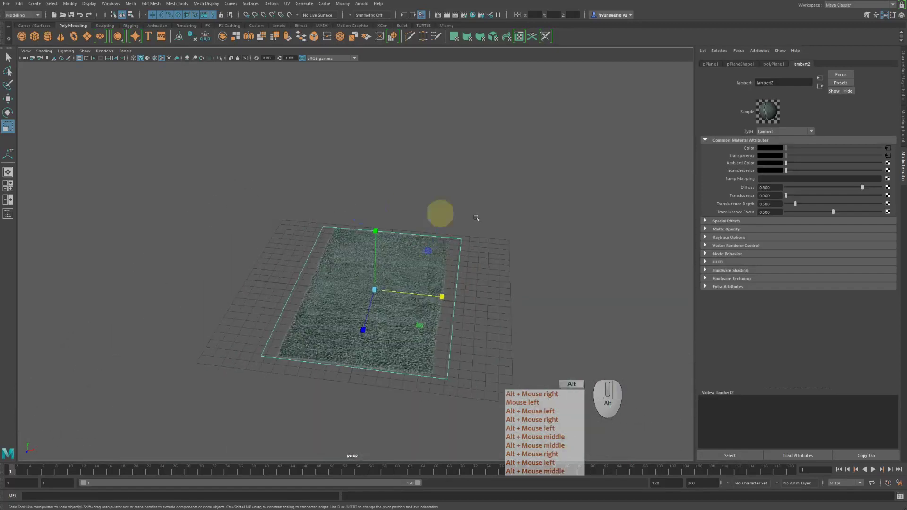
middle_click_drag(439, 211, 509, 195, "alt")
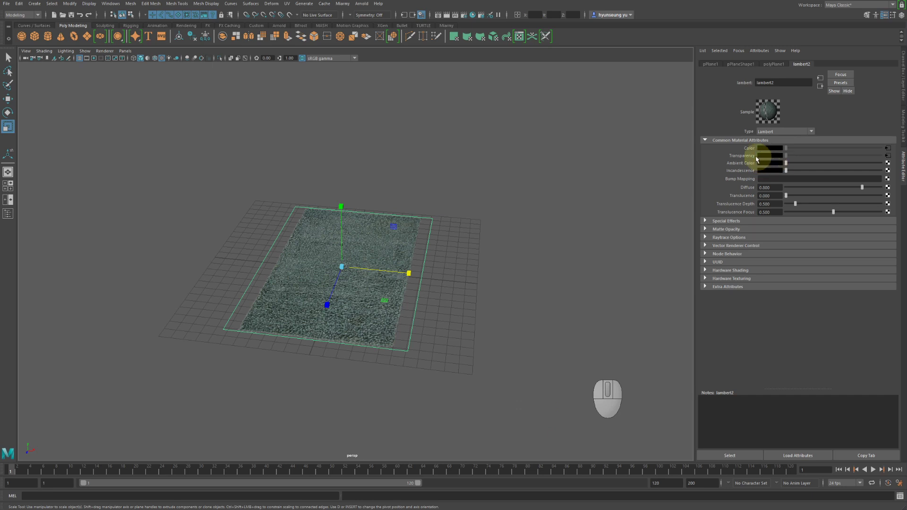
Undo the plane's X scaling and its rug material back to the default Lambert material, and select the plain plane
left_click(577, 214)
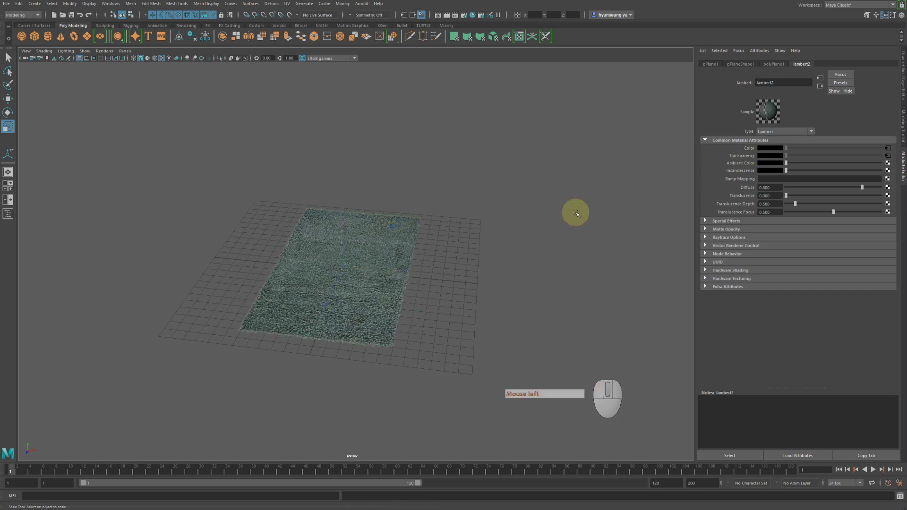
key("z")
key("z")
key("z")
key("z")
key("z")
key("z")
key("z")
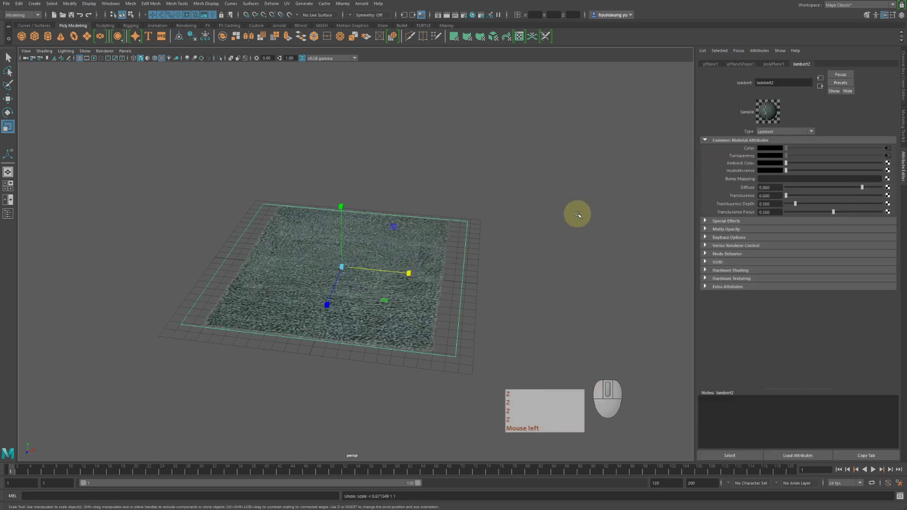
left_click(597, 217)
left_click_drag(430, 208, 543, 305)
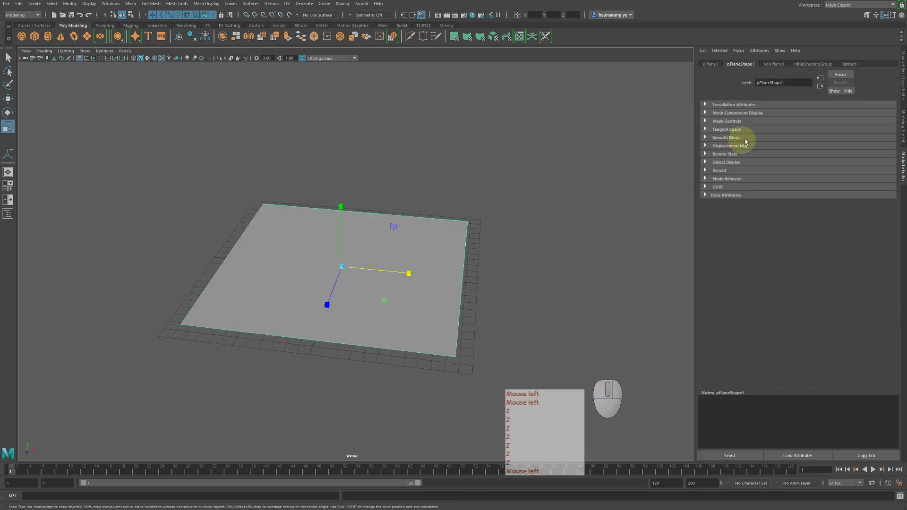
Set the Color of the plane's default Lambert material to yellow
left_click(849, 64)
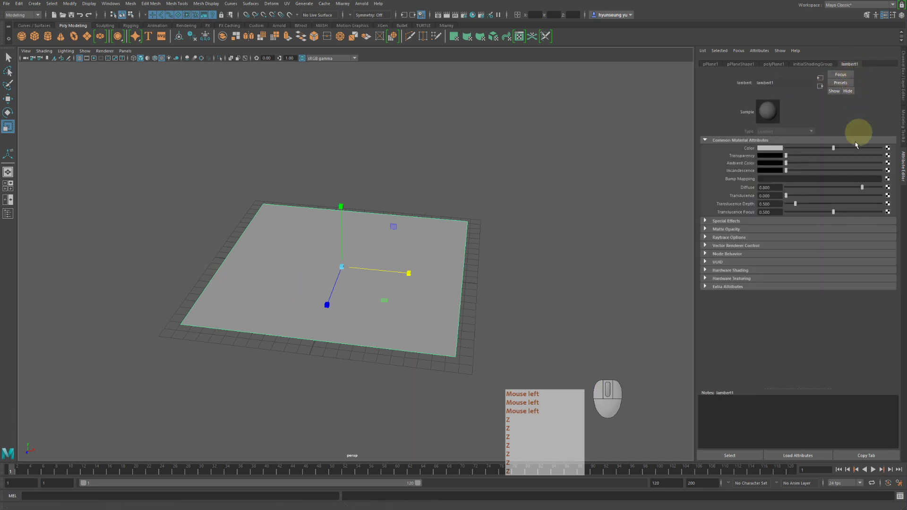
left_click(888, 148)
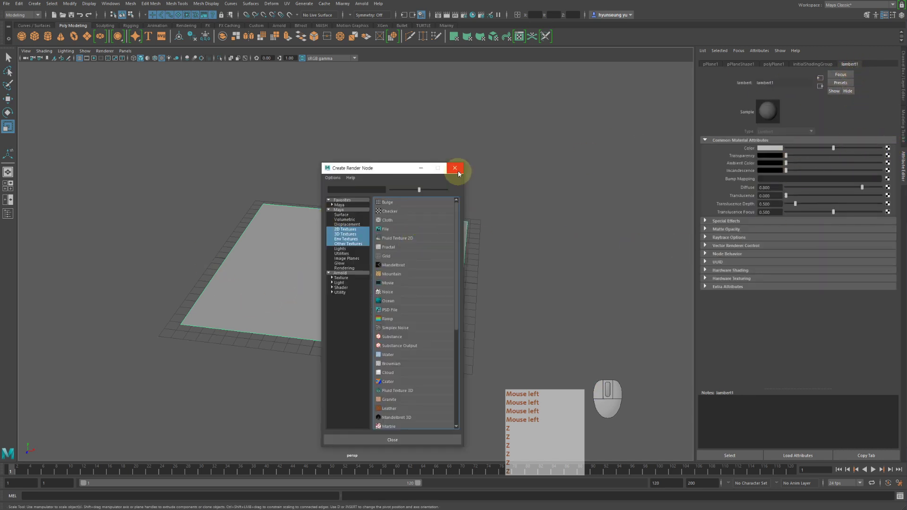
left_click(455, 168)
left_click(779, 149)
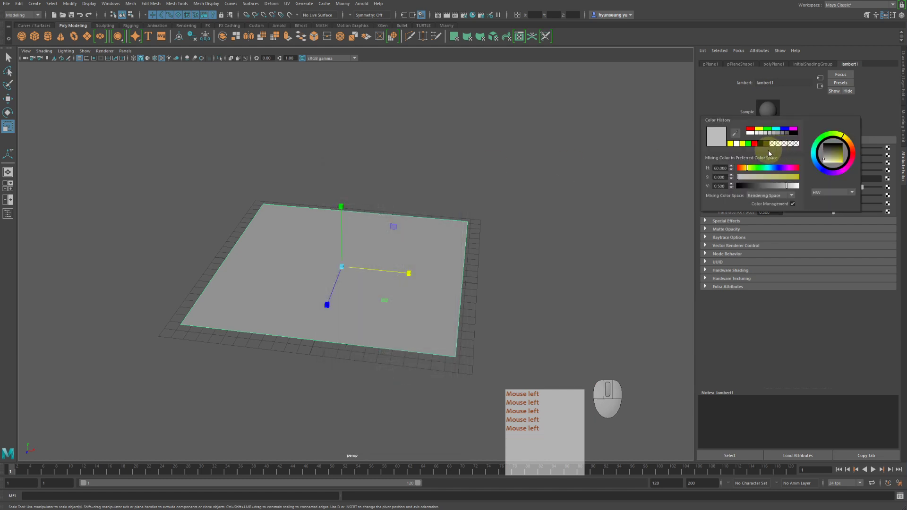
left_click(758, 129)
left_click_drag(558, 292, 735, 245, "alt")
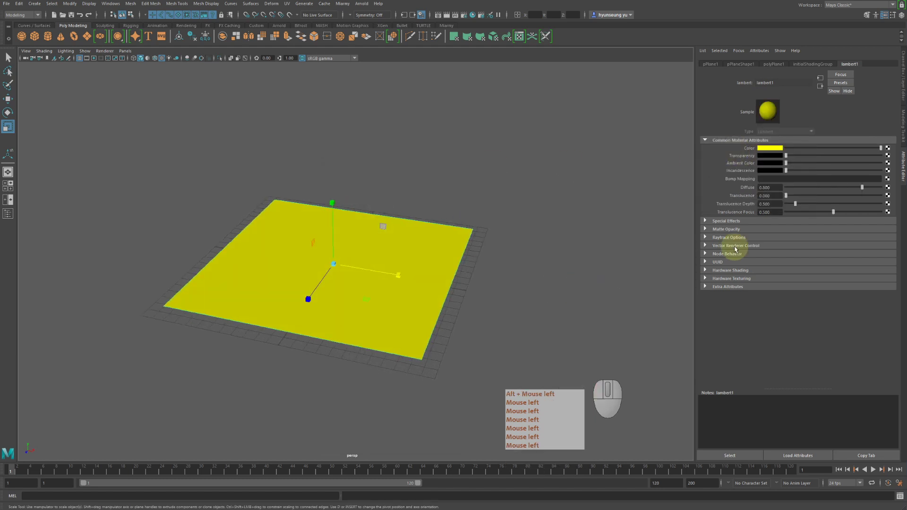
Map a Bulge texture to the Transparency of the yellow Lambert material
left_click(888, 148)
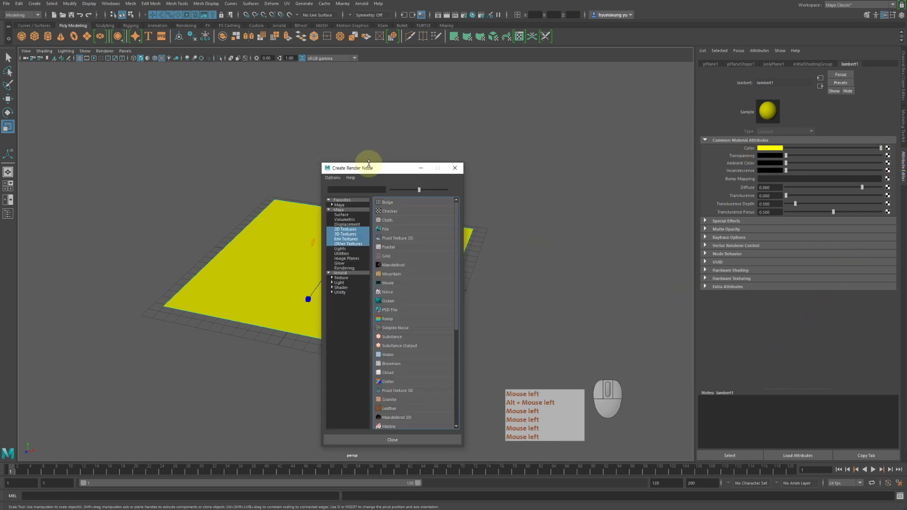
left_click_drag(368, 163, 580, 66)
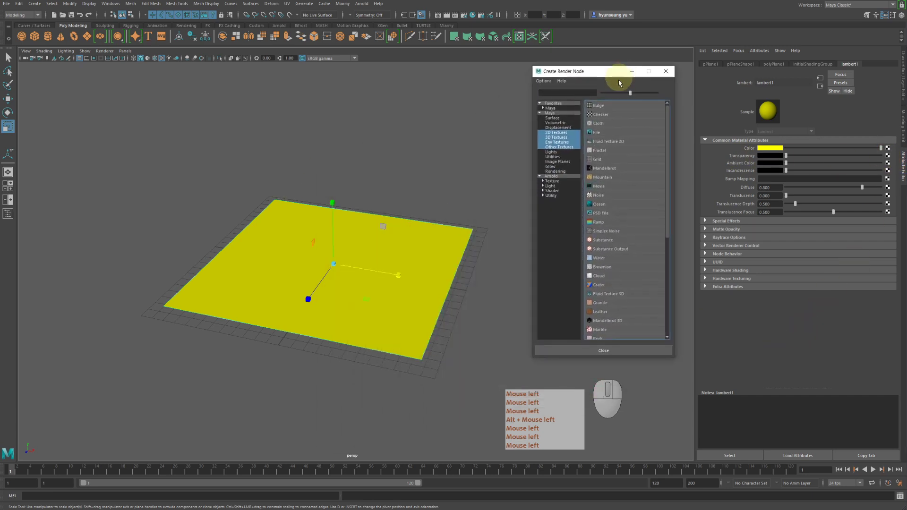
left_click(622, 106)
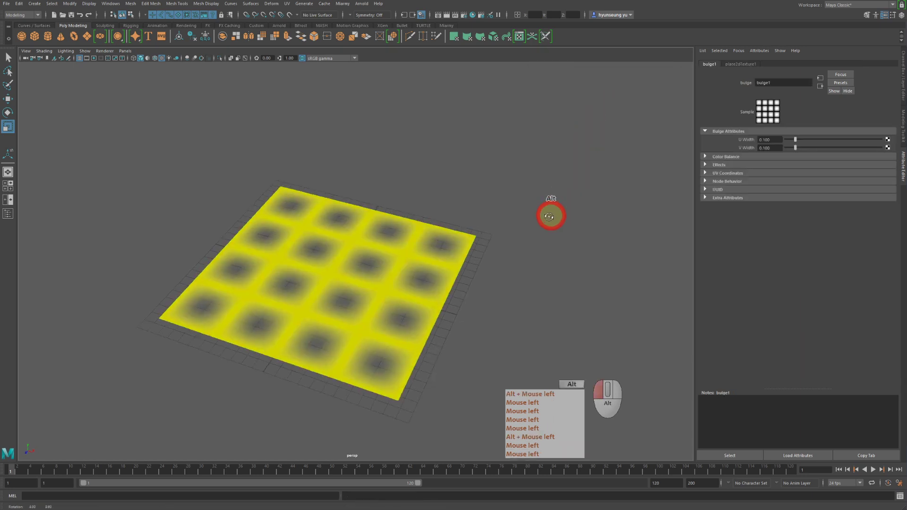
Set the Bulge texture's Repeat UV to 1 and 1 in its 2D placement attributes
left_click_drag(548, 211, 467, 241, "alt")
middle_click_drag(467, 241, 560, 196, "alt")
right_click_drag(546, 185, 575, 176, "alt")
middle_click_drag(575, 176, 579, 190, "alt")
left_click_drag(575, 187, 539, 208, "alt")
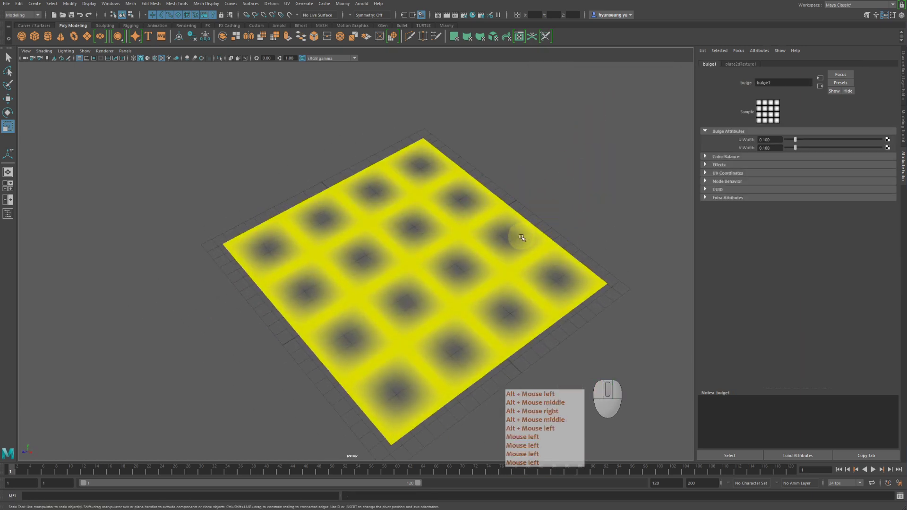
left_click_drag(506, 233, 523, 241, "alt")
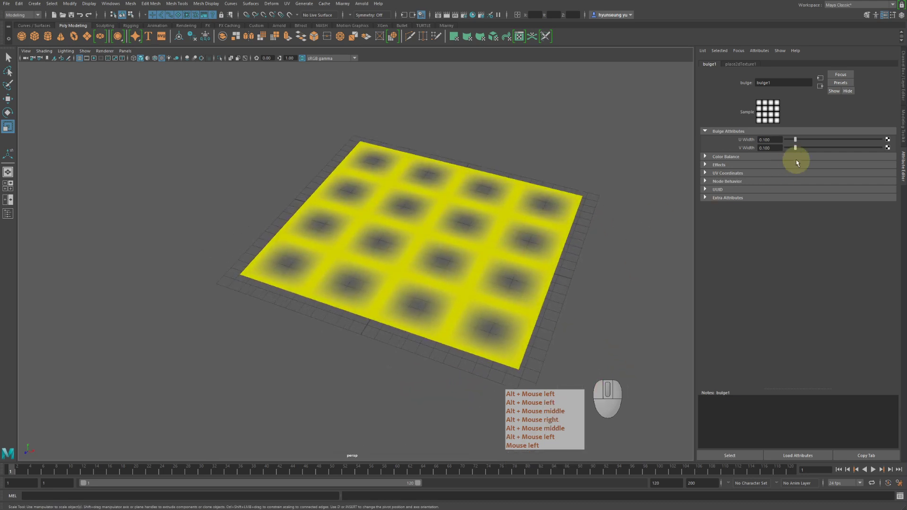
left_click(739, 67)
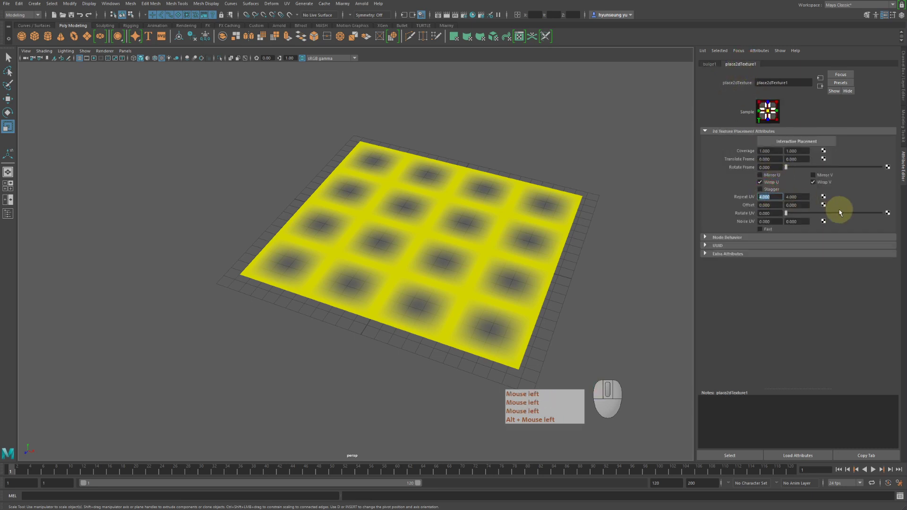
type("1")
key("Tab")
type("1")
key("Return")
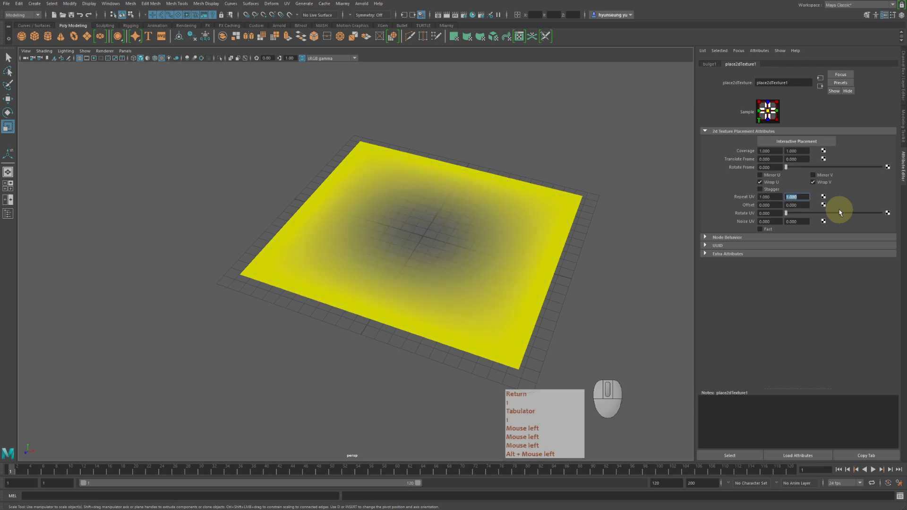
Invert the Bulge texture through its Effects attributes to swap the plane's opaque and transparent areas
left_click_drag(436, 265, 449, 266, "alt")
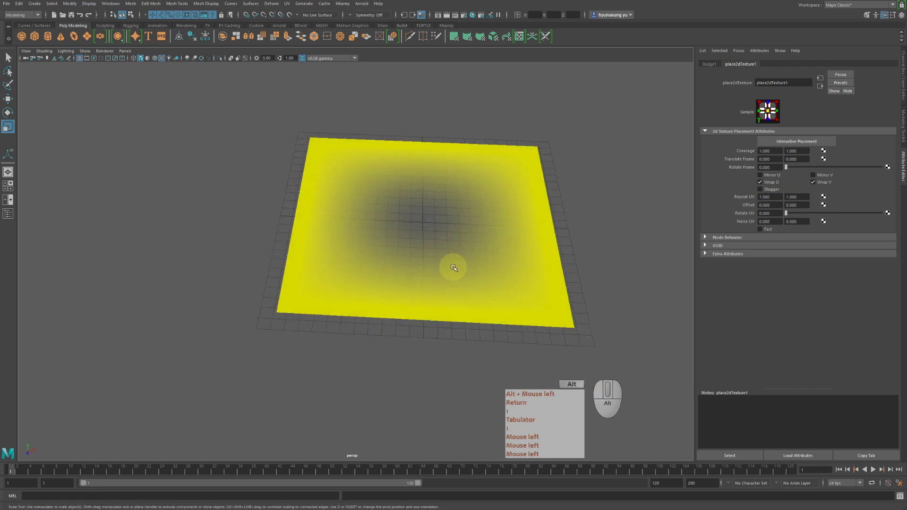
left_click(710, 64)
left_click(741, 64)
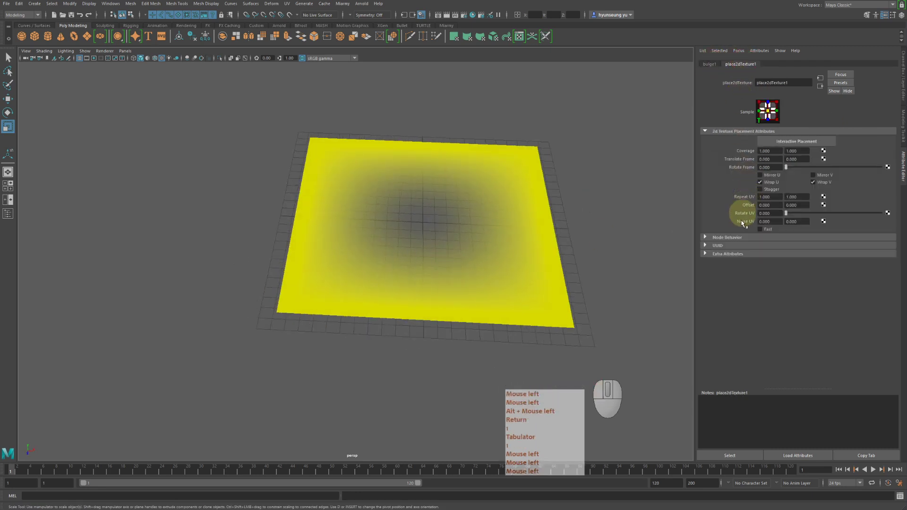
left_click(710, 64)
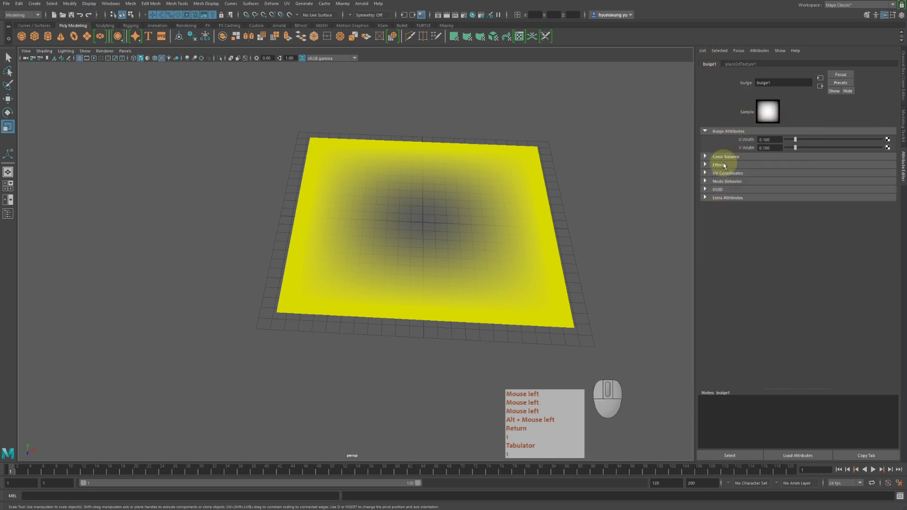
left_click(724, 165)
left_click(759, 173)
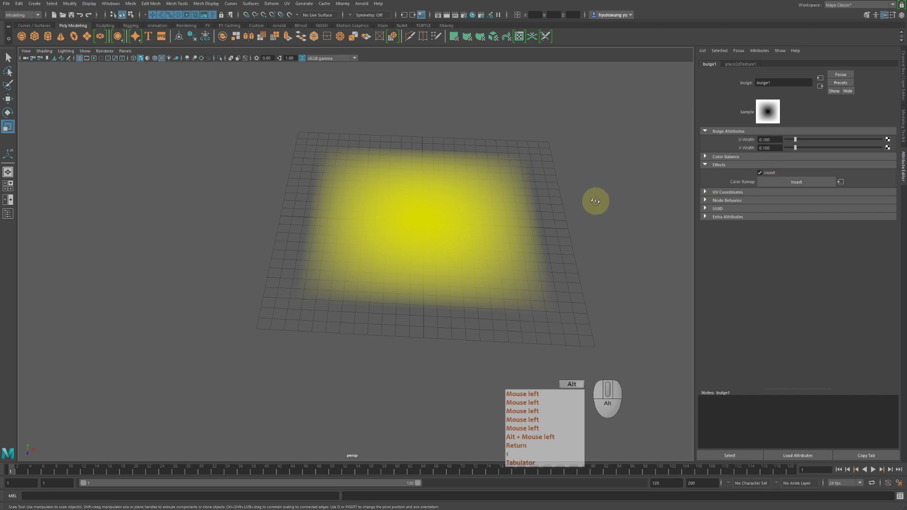
left_click_drag(596, 200, 614, 198, "alt")
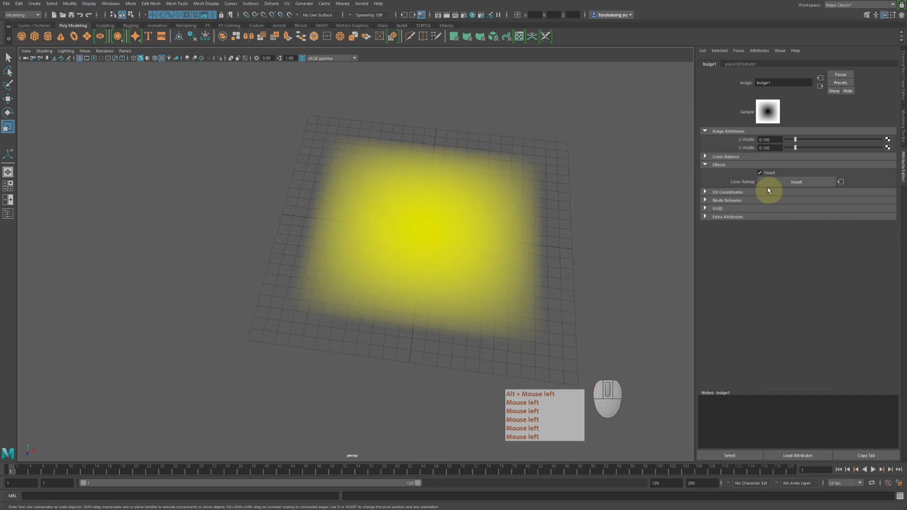
left_click(747, 157)
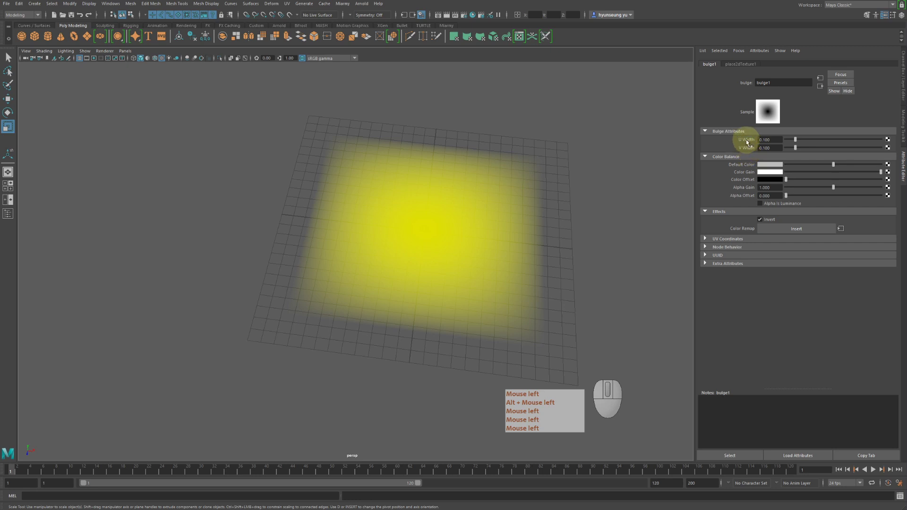
left_click(730, 239)
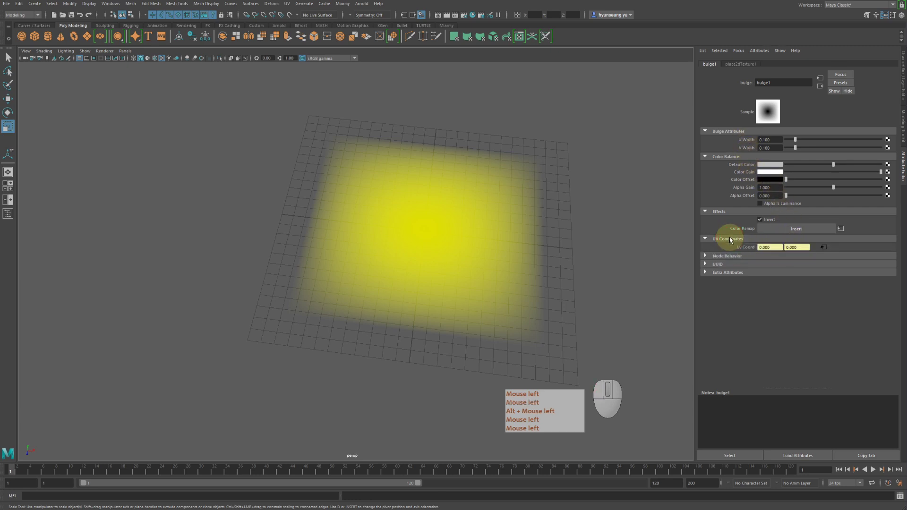
left_click(723, 239)
Set the Noise UV of the Bulge texture's 2D placement to 1 and 1
left_click(740, 63)
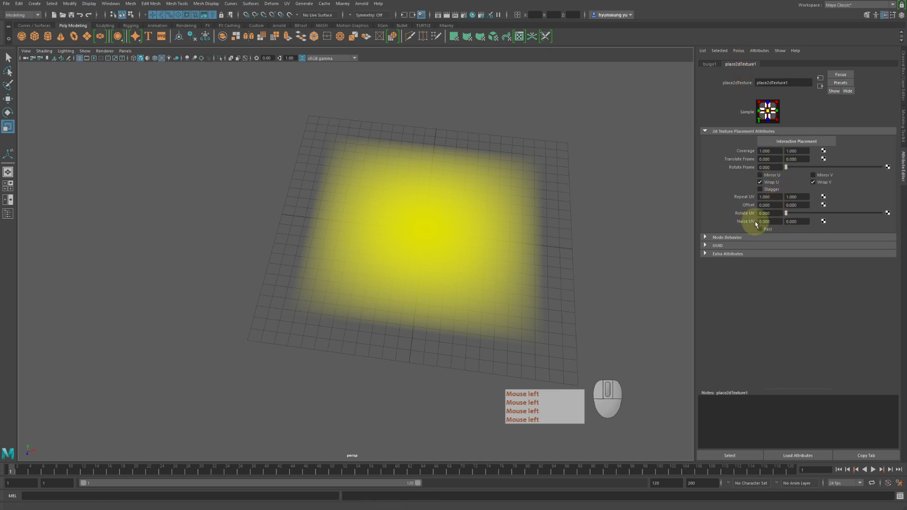
left_click(776, 221)
type("1")
key("Tab")
type("1")
key("Return")
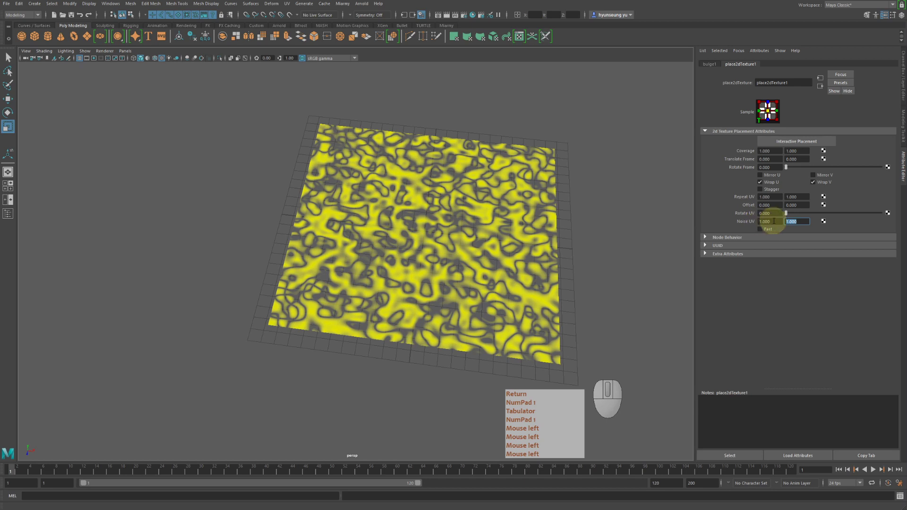
Reduce the Bulge placement's Noise UV to 0.1 in both directions
left_click(774, 221)
type(".1")
key("Tab")
type(".1")
key("Return")
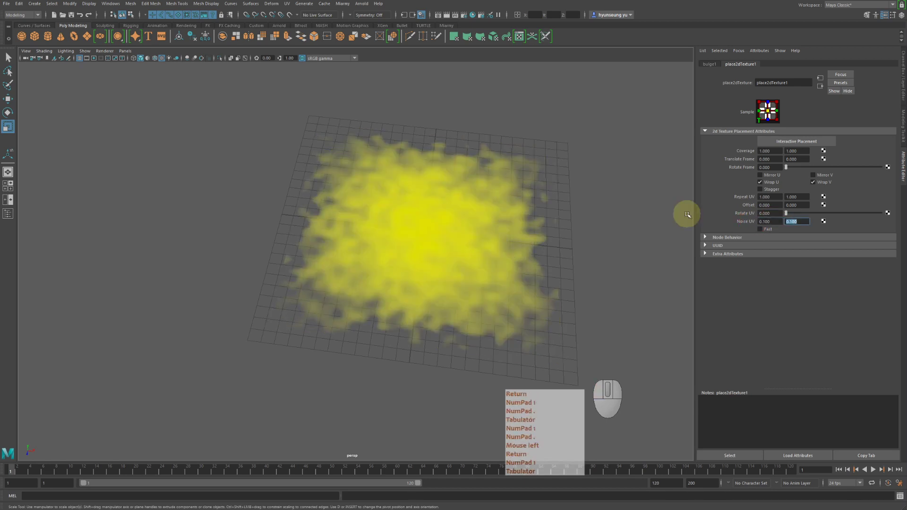
Lower the Bulge placement's Noise UV to 0.01 in both directions
left_click(768, 222)
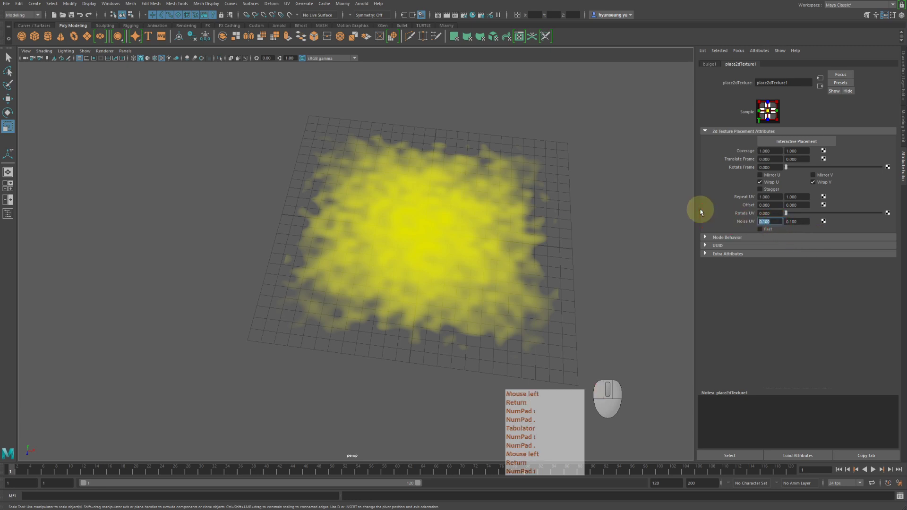
type("0.01")
key("Tab")
type("0.0")
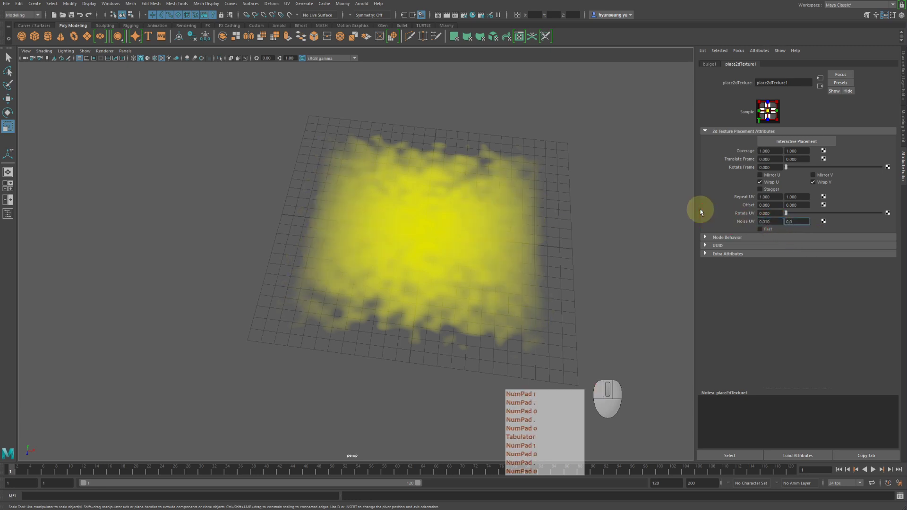
type("1")
key("Return")
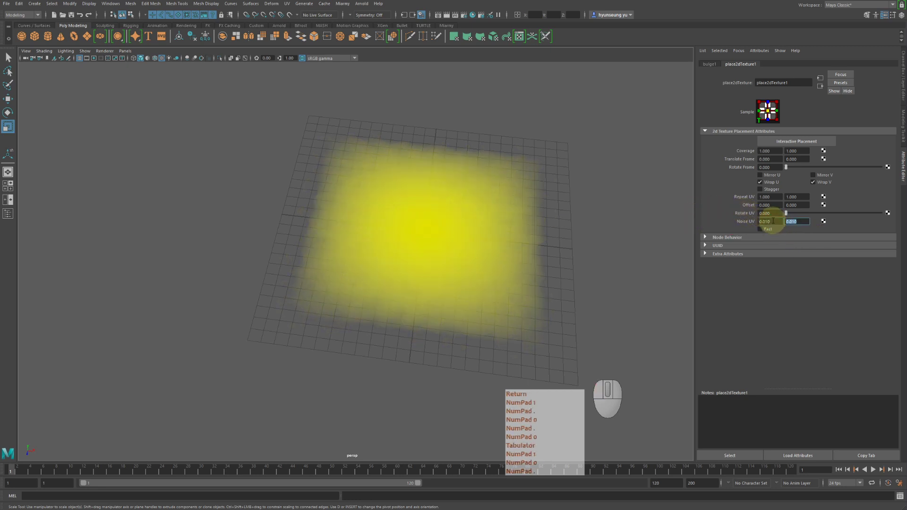
Set the Bulge placement's Noise UV to 0.05 in both directions and deselect to check the ragged edges
double_click(775, 221)
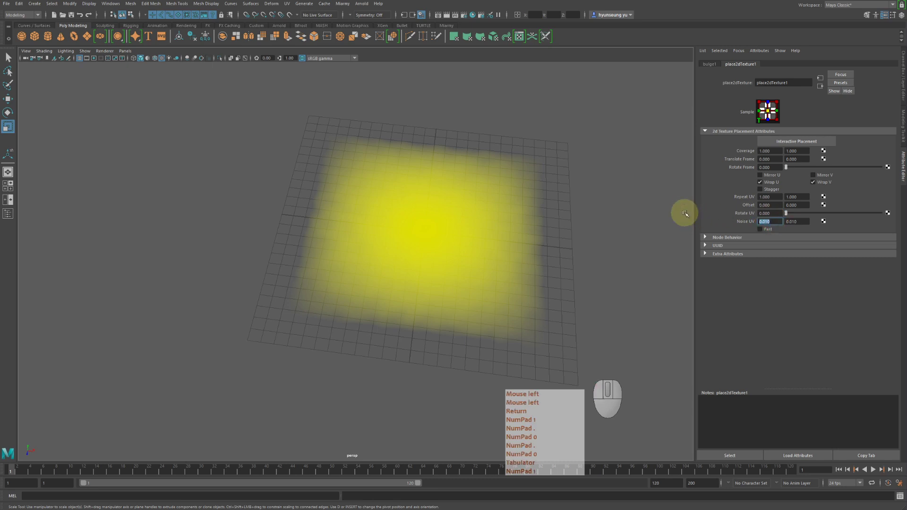
key("Tab")
type("0.05")
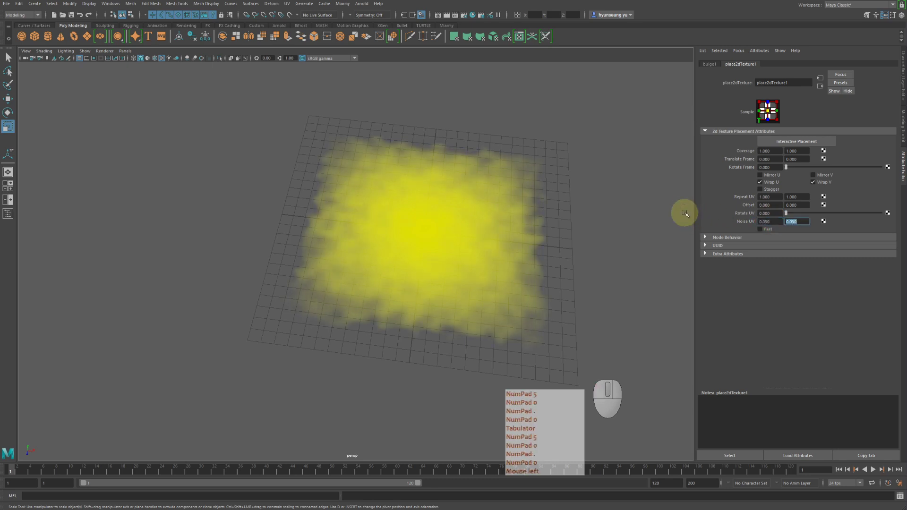
left_click_drag(590, 222, 529, 196, "alt")
left_click(599, 193)
left_click_drag(601, 193, 616, 215, "alt")
right_click_drag(616, 215, 529, 200, "alt")
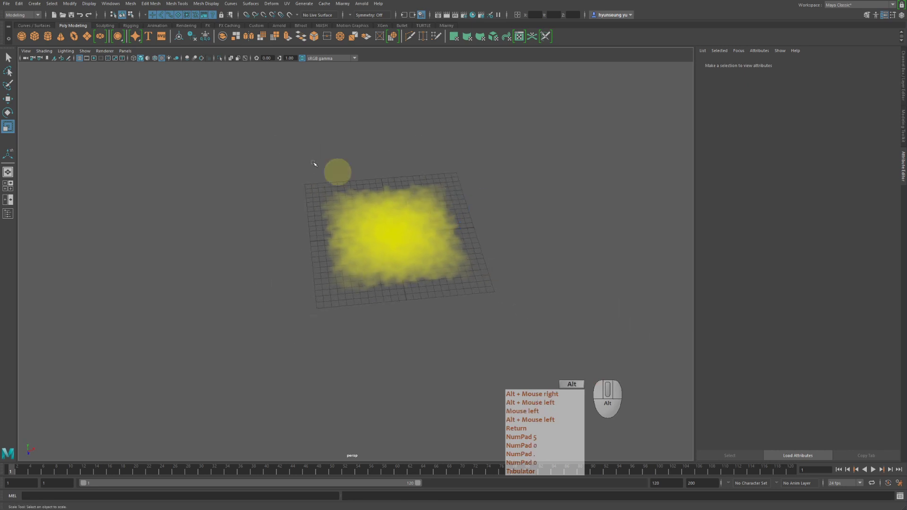
Select the plane and map the image file rug.tif to the Color of its Lambert material
left_click_drag(312, 163, 459, 268)
right_click_drag(459, 268, 638, 285, "alt")
left_click_drag(544, 251, 559, 274, "alt")
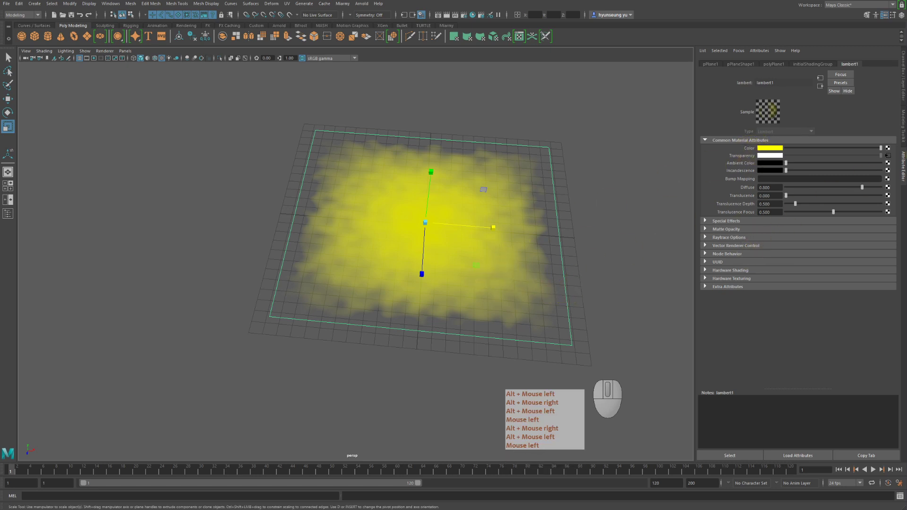
left_click(888, 148)
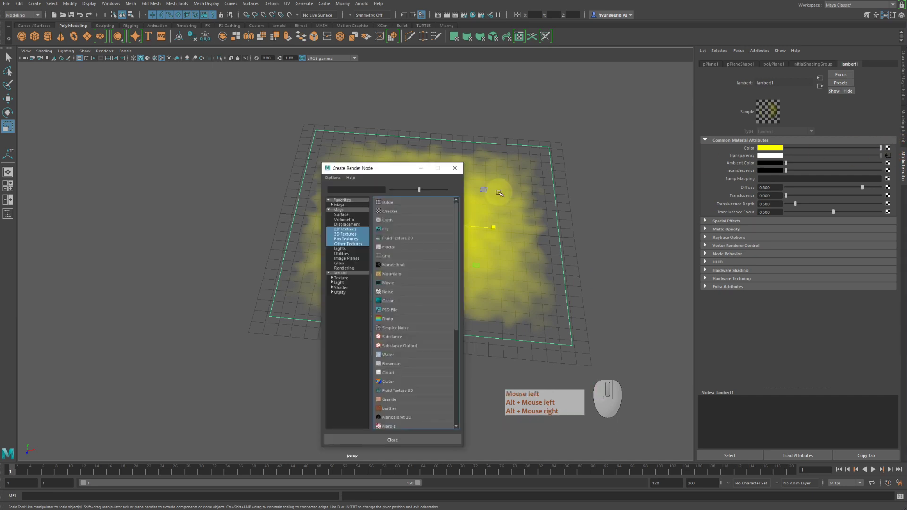
left_click(396, 229)
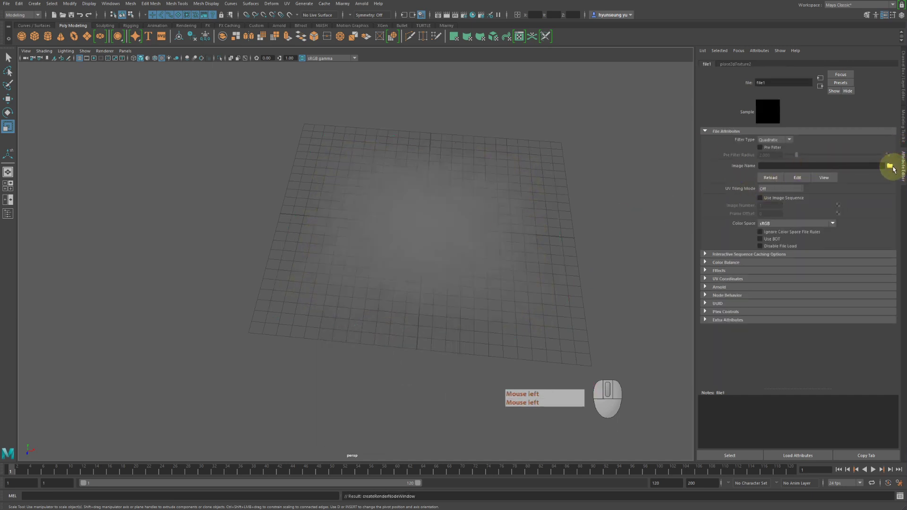
left_click(890, 166)
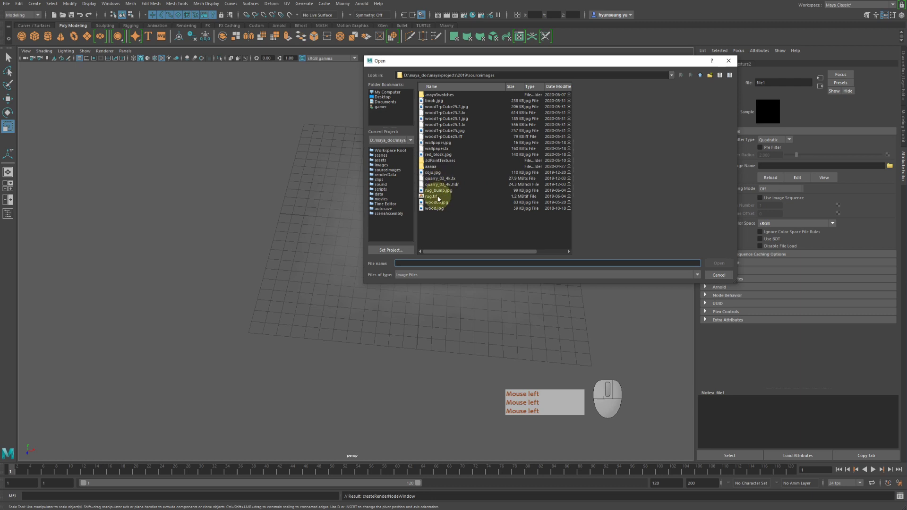
double_click(437, 196)
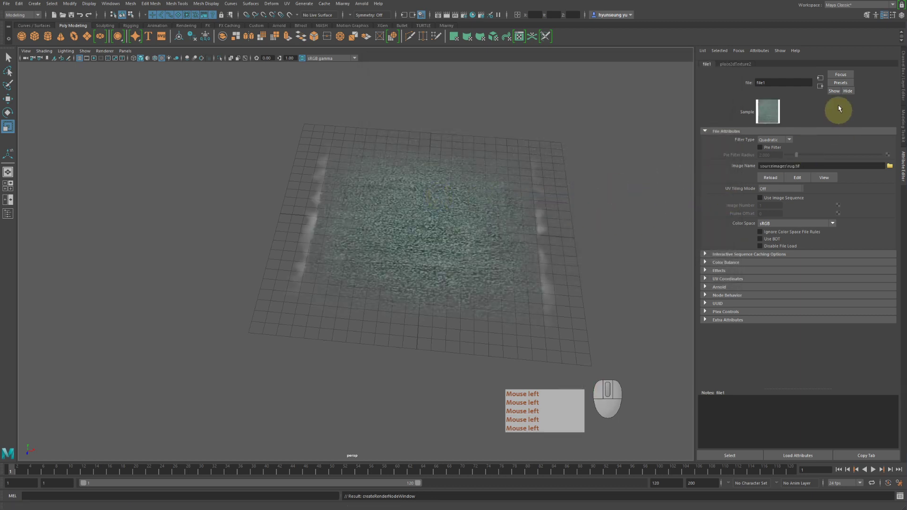
Examine the rug with its color and transparency maps together and check the Lambert material's color file
left_click(820, 86)
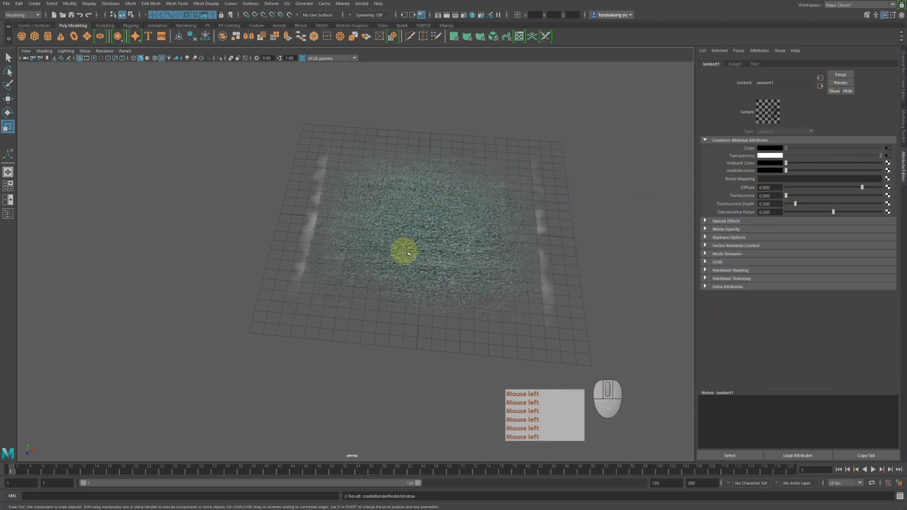
left_click_drag(483, 245, 488, 235, "alt")
right_click_drag(487, 235, 678, 233, "alt")
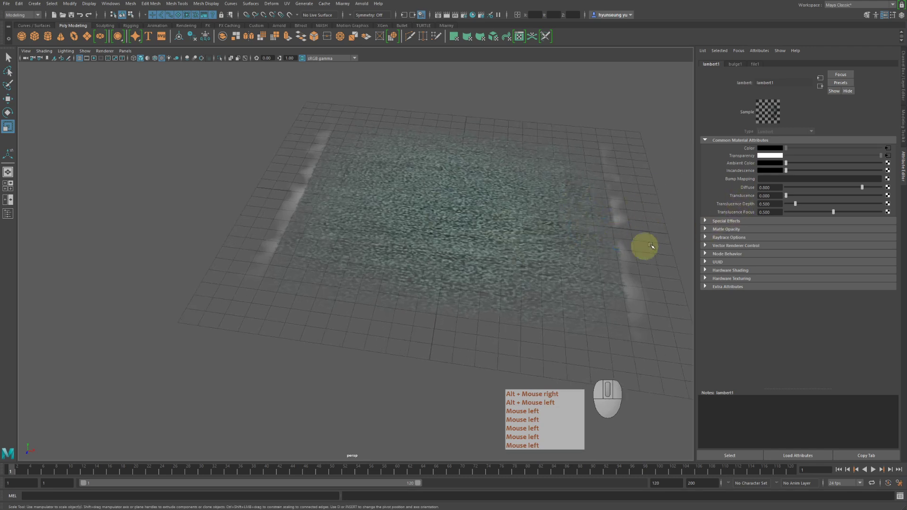
left_click_drag(644, 245, 655, 250, "alt")
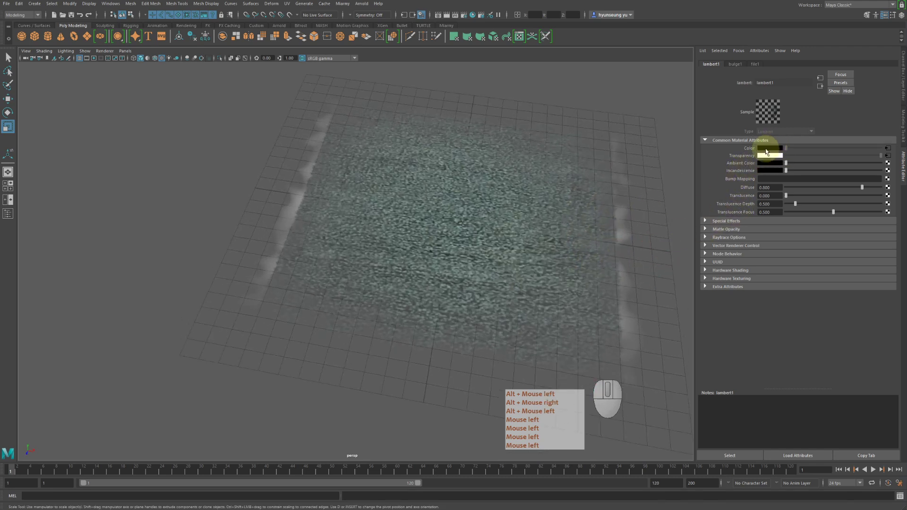
left_click(887, 147)
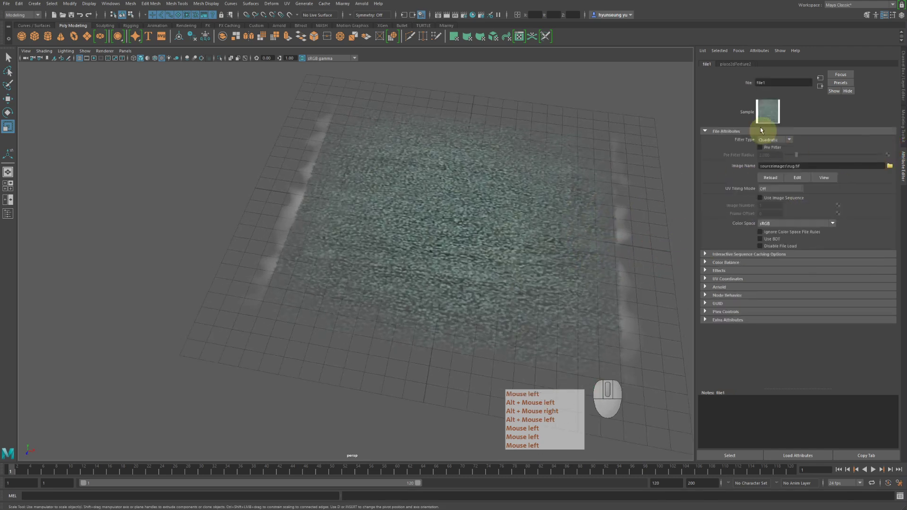
left_click(820, 86)
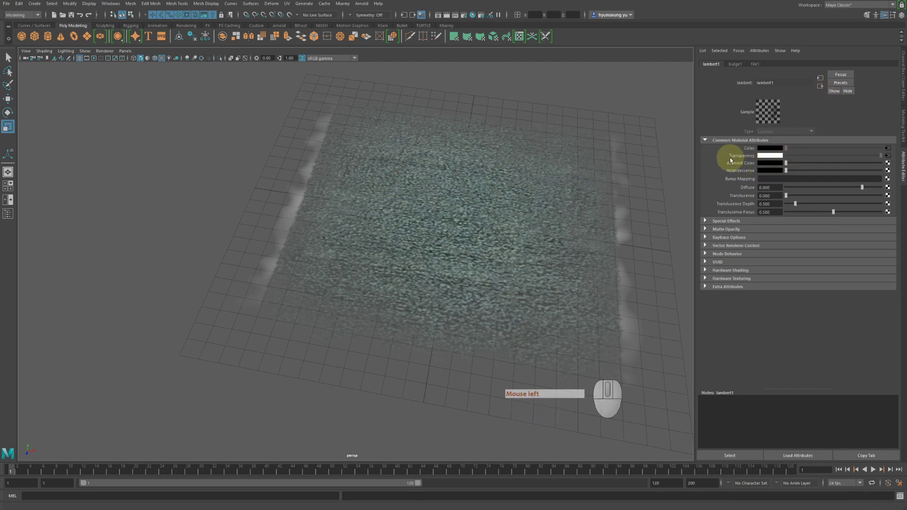
Undo the color and transparency mapping, the Bulge noise edits and the earlier plane changes, back to the small unscaled plane
right_click(526, 189)
key("z")
key("z")
key("z")
key("z")
key("z")
key("z")
key("z")
key("z")
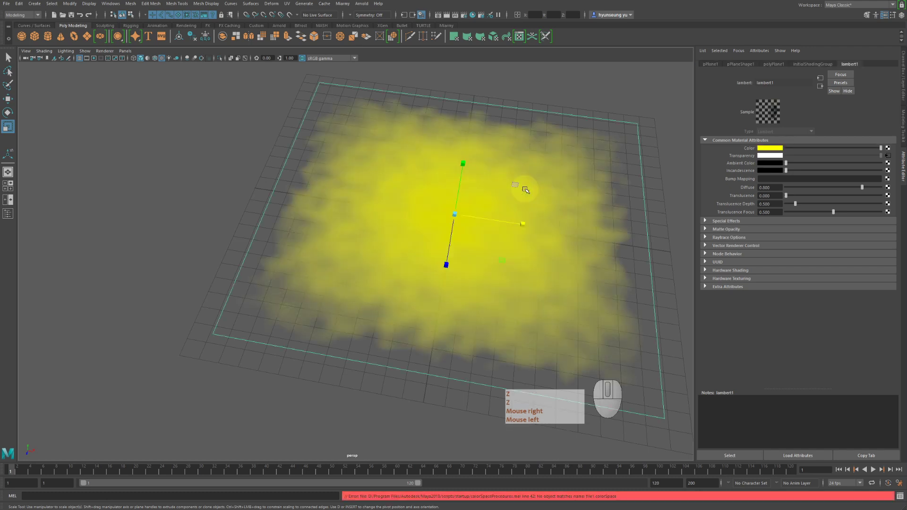
key("z")
key("z")
key("z")
key("z")
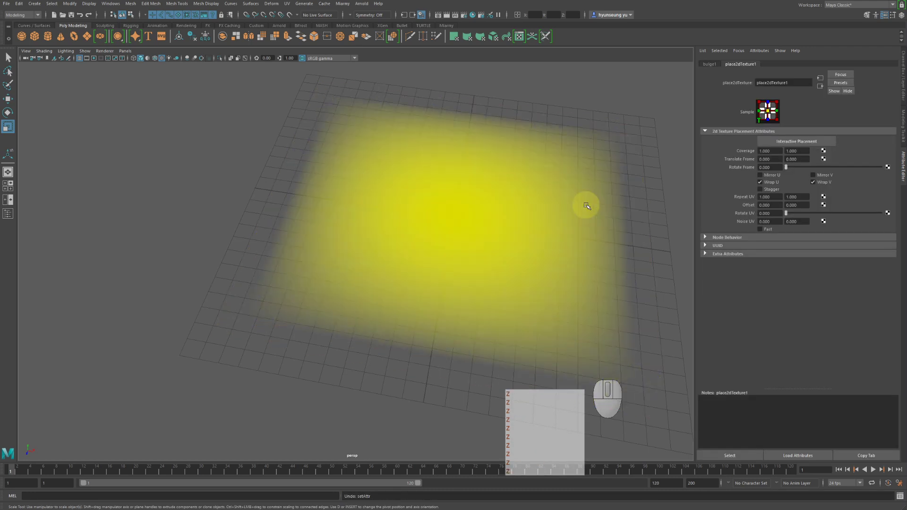
key("z")
key("z")
key("z")
key("z")
key("z")
key("z")
key("z")
key("z")
key("z")
key("z")
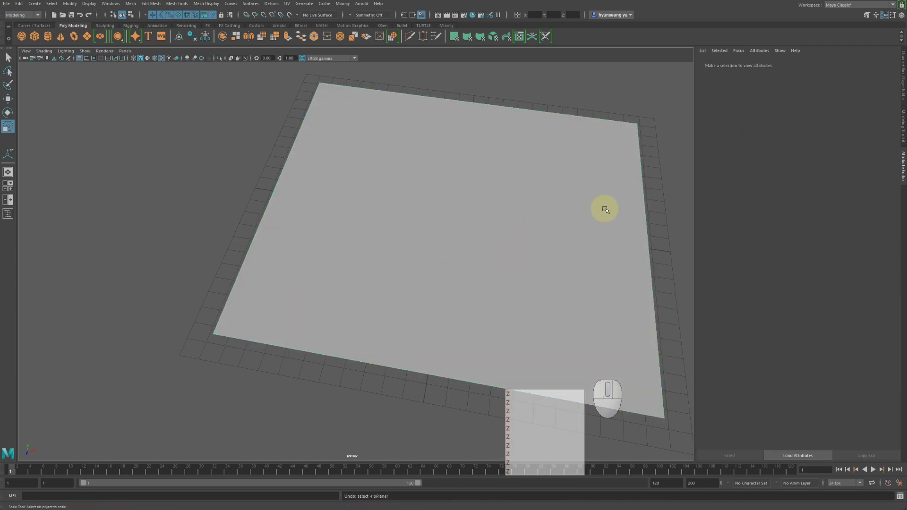
key("z")
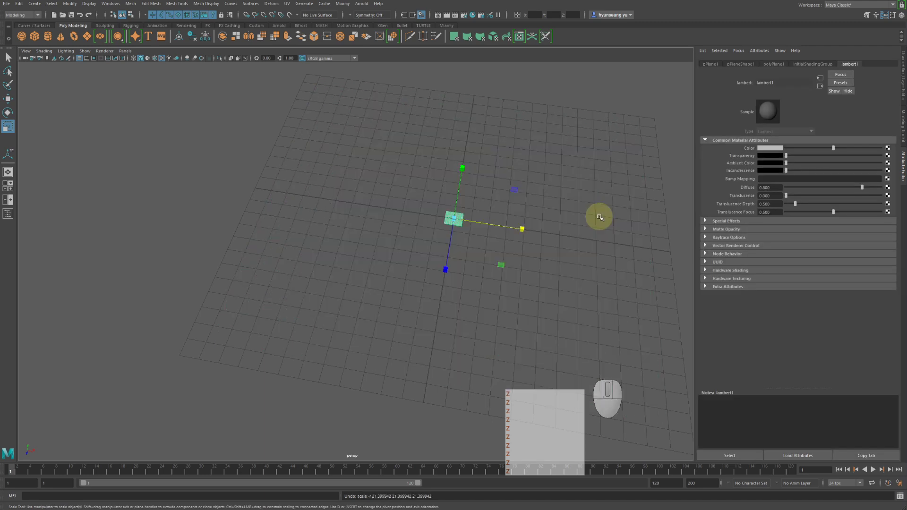
Redo the plane's scaling, move and subdivision changes and select the plane
key("shift+z")
key("shift+z")
key("shift+z")
key("shift+z")
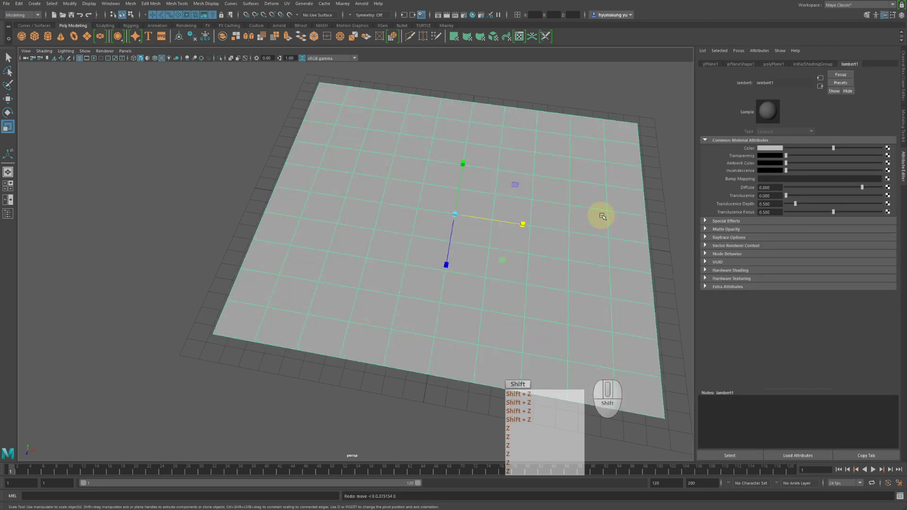
key("shift+z")
left_click(592, 155)
left_click(579, 147)
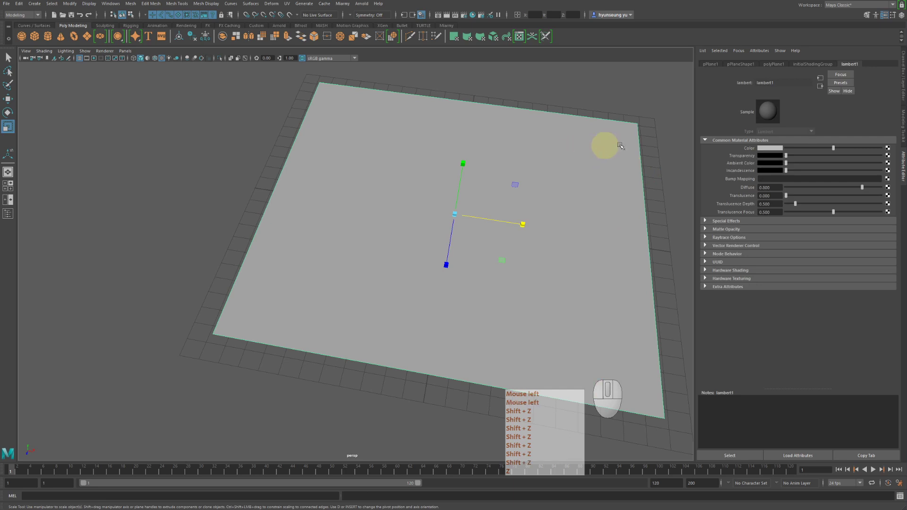
Map the image file rug.tif to the Color of the plane's Lambert material and return to the material
left_click(888, 148)
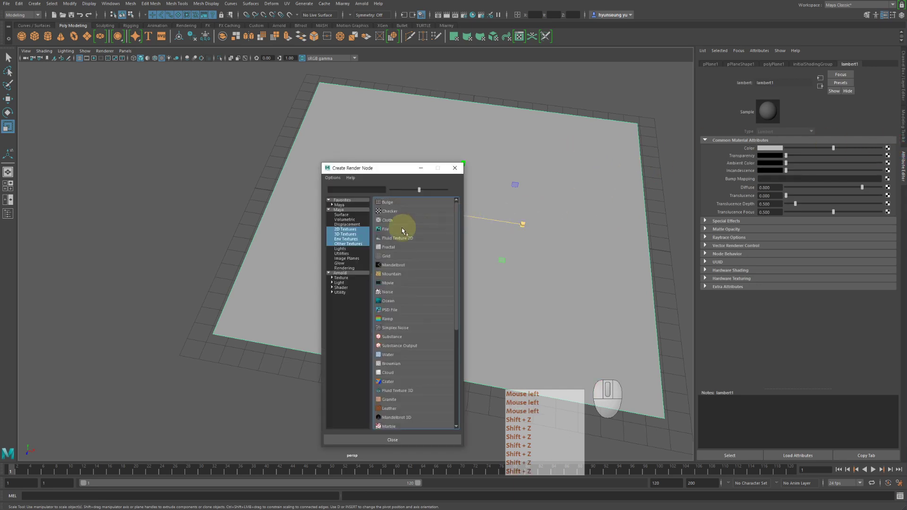
left_click(395, 232)
left_click(891, 167)
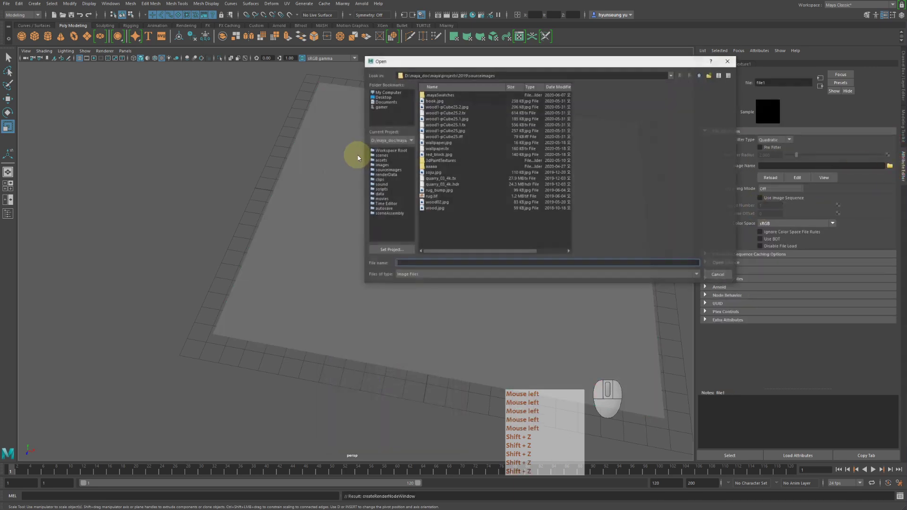
left_click(432, 197)
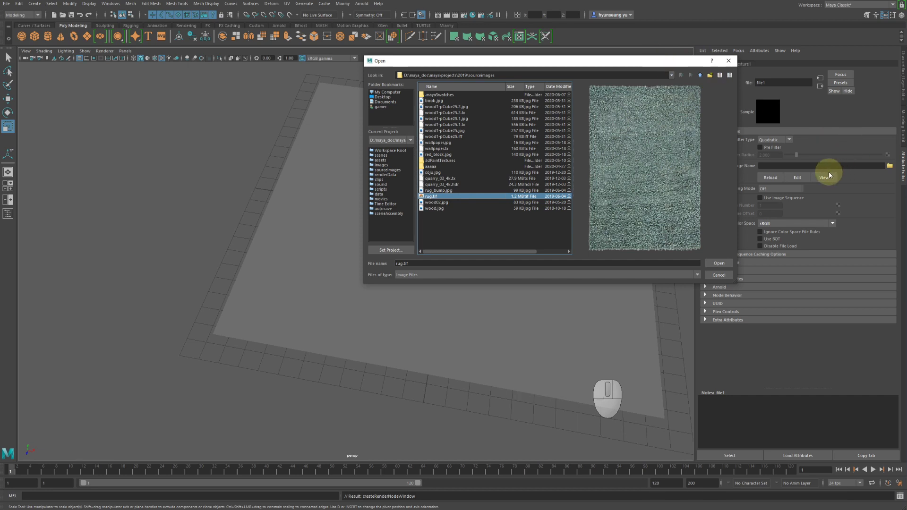
double_click(439, 197)
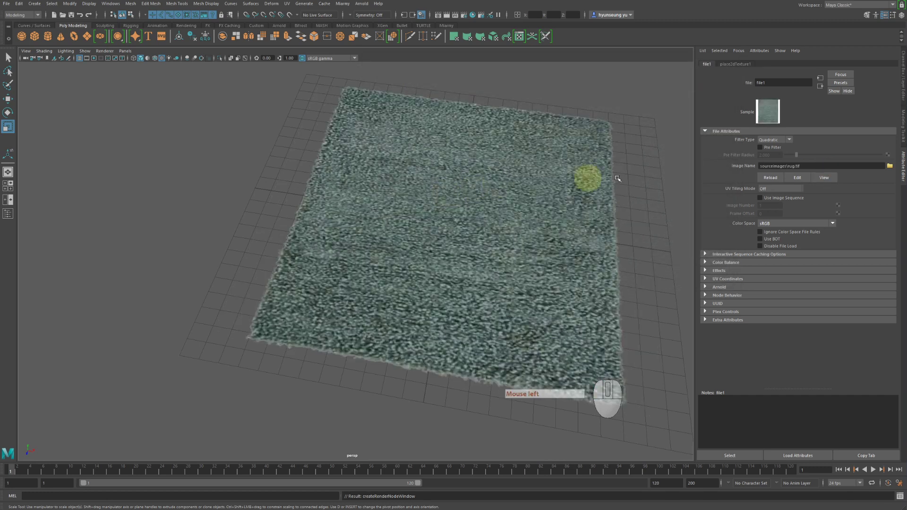
left_click(820, 86)
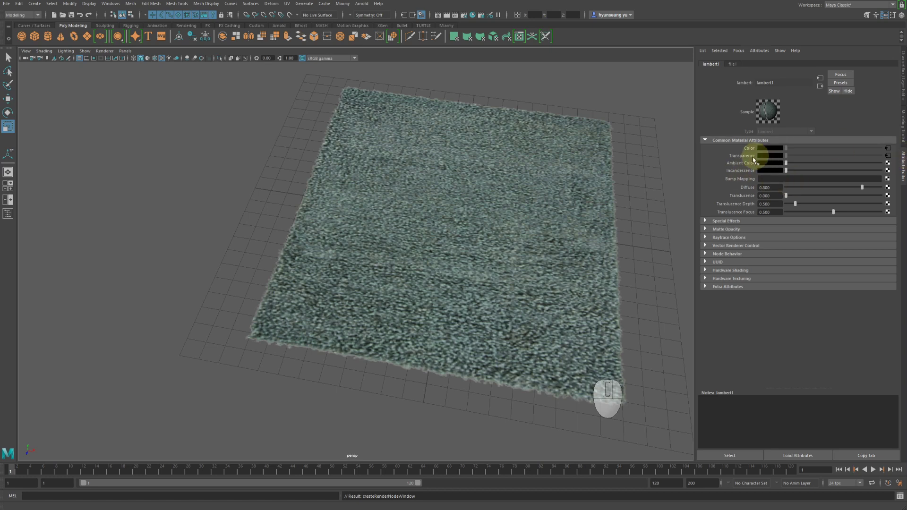
Scale the plane down along its X axis to give the rug a narrower rectangular shape
left_click_drag(513, 185, 495, 190, "alt")
right_click_drag(495, 190, 452, 192, "alt")
left_click(449, 192)
key("r")
left_click_drag(506, 228, 473, 222)
left_click(589, 228)
left_click_drag(590, 228, 619, 225, "alt")
right_click_drag(619, 226, 658, 223, "alt")
Select the rug and map the image file rug_bump.jpg to the Bump Mapping of its Lambert material
left_click(516, 204)
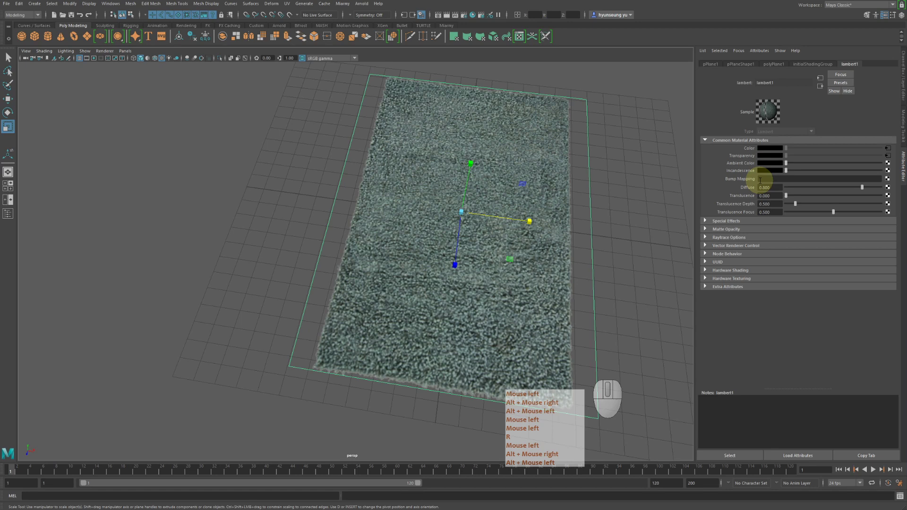
left_click(888, 179)
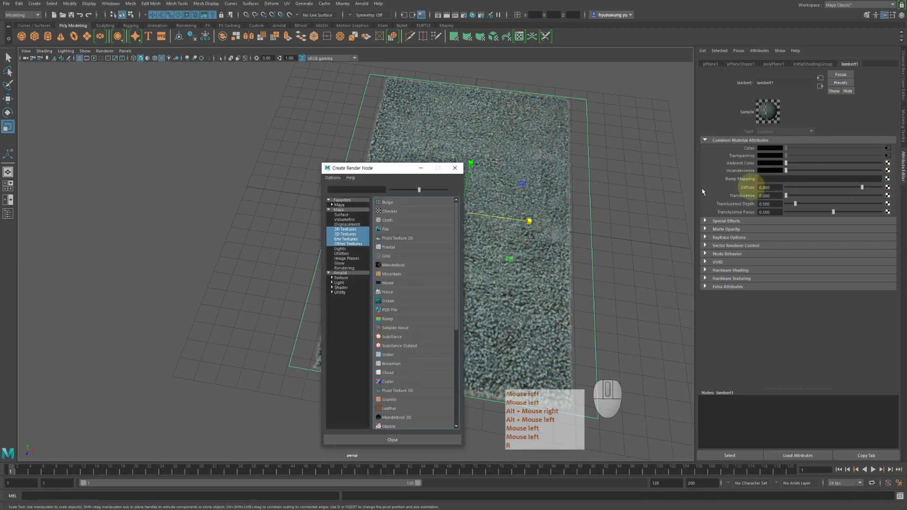
left_click(387, 230)
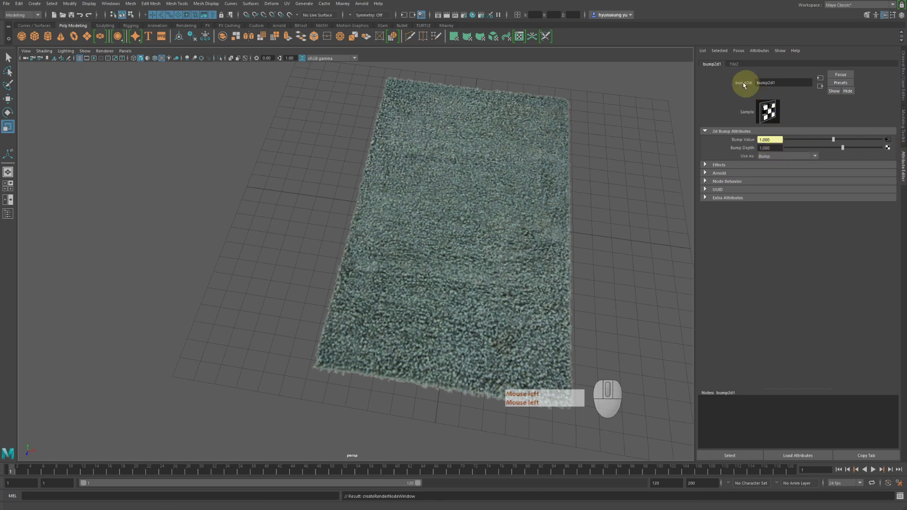
left_click(886, 139)
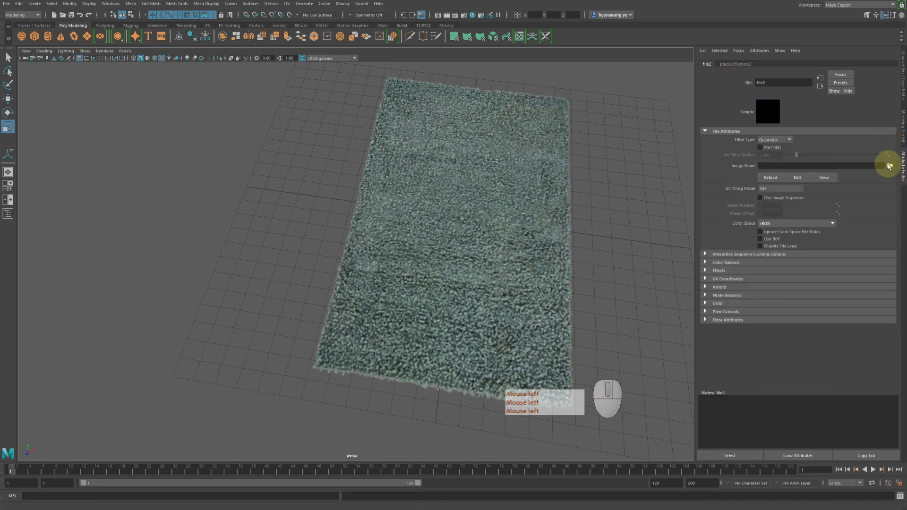
left_click(890, 166)
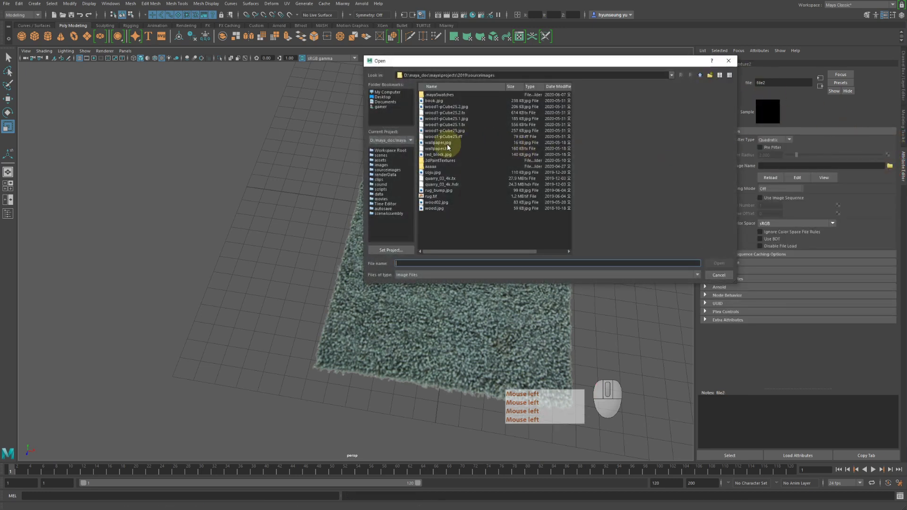
left_click(431, 190)
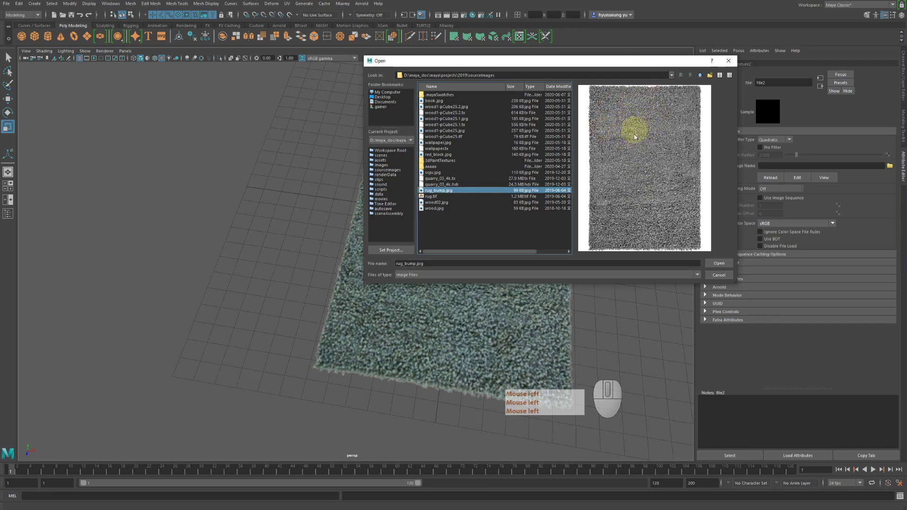
left_click(715, 263)
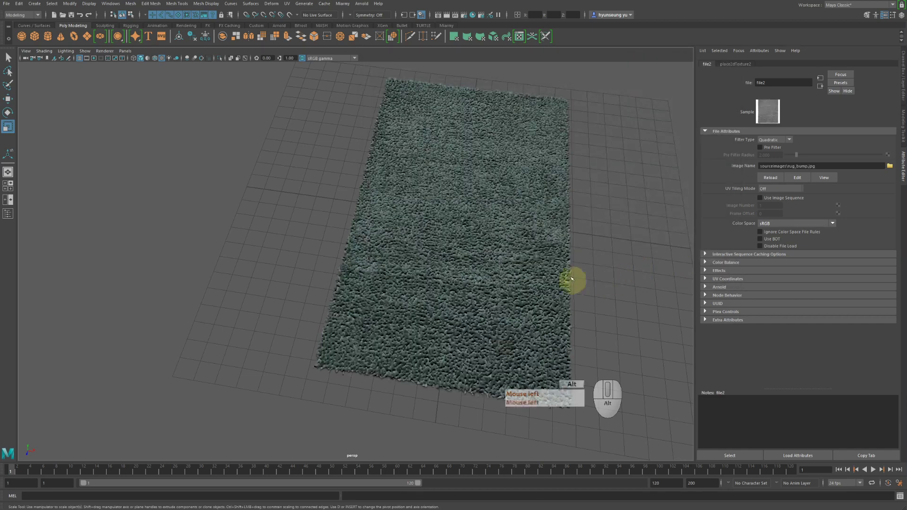
Examine the bump relief on the rug's surface and edges from close up and from different angles
left_click_drag(573, 277, 624, 254, "alt")
right_click_drag(623, 253, 675, 259, "alt")
left_click_drag(565, 223, 545, 245, "alt")
right_click_drag(546, 245, 583, 257, "alt")
middle_click_drag(557, 243, 569, 195, "alt")
left_click_drag(570, 195, 565, 216, "alt")
middle_click_drag(389, 274, 411, 209, "alt")
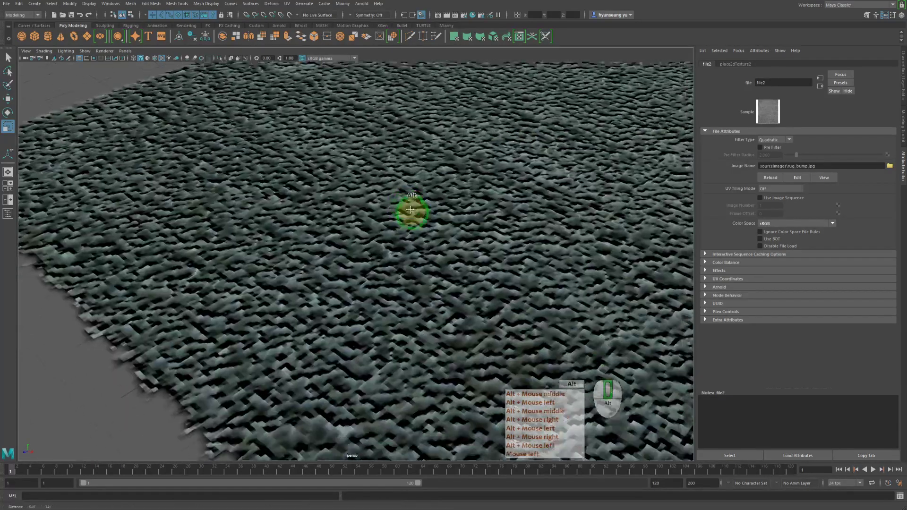
right_click_drag(412, 209, 363, 188, "alt")
left_click_drag(372, 186, 336, 186, "alt")
right_click_drag(336, 186, 282, 194, "alt")
left_click_drag(439, 181, 448, 209, "alt")
right_click_drag(448, 209, 476, 213, "alt")
left_click_drag(465, 208, 488, 205, "alt")
right_click_drag(488, 206, 670, 213, "alt")
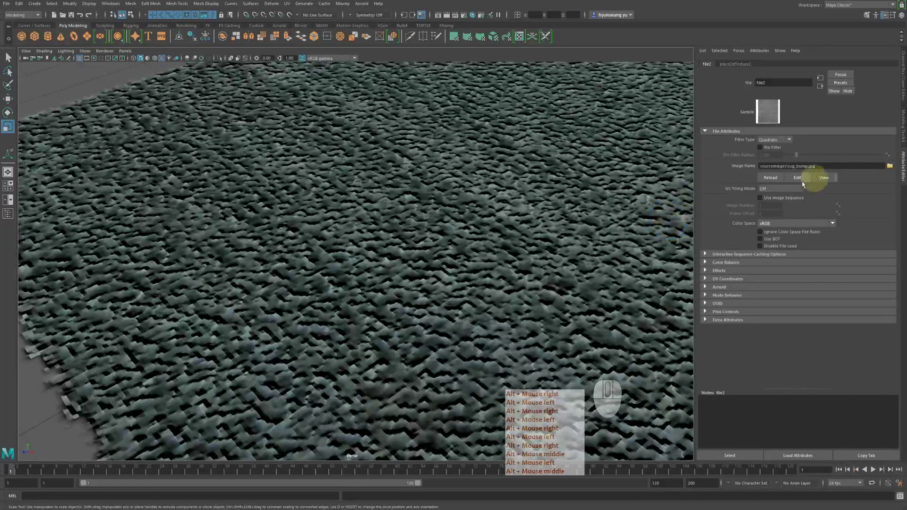
right_click_drag(439, 246, 582, 230, "alt")
right_click_drag(354, 190, 458, 182, "alt")
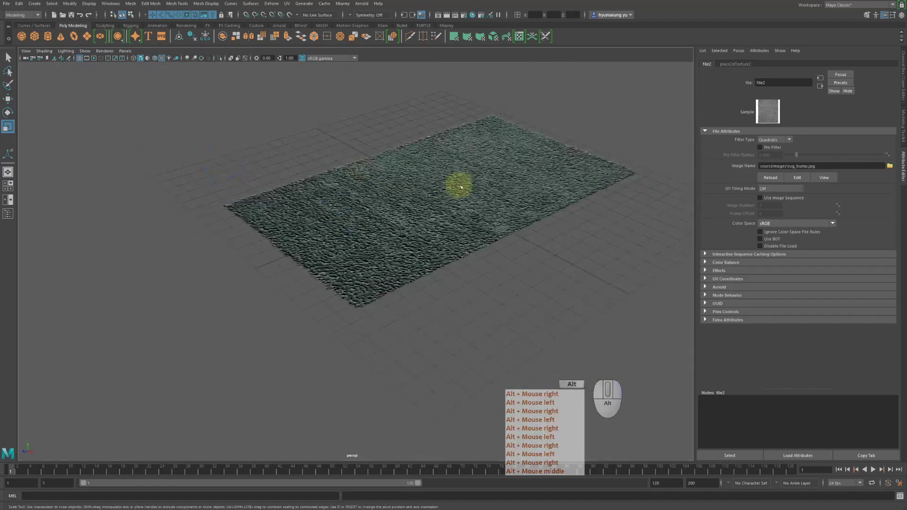
left_click_drag(457, 182, 471, 206, "alt")
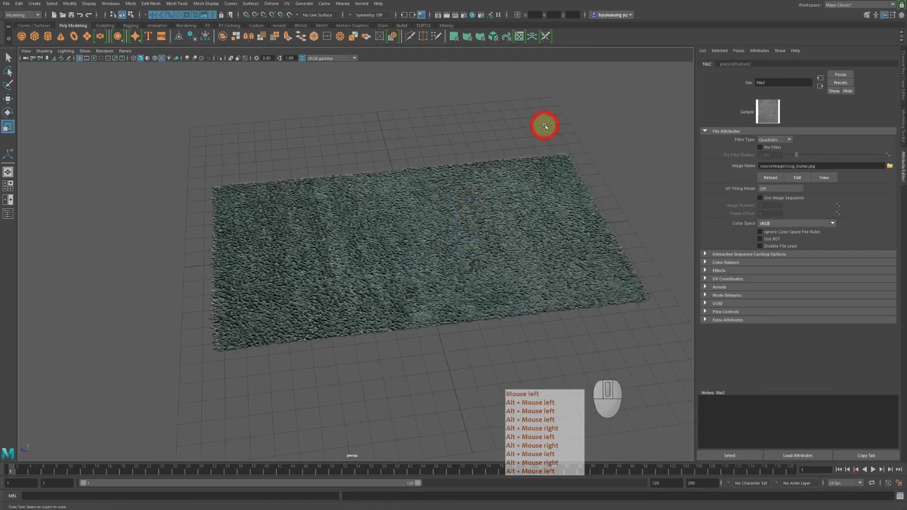
left_click(543, 125)
left_click(574, 251)
left_click_drag(573, 251, 649, 246, "alt")
left_click(631, 307)
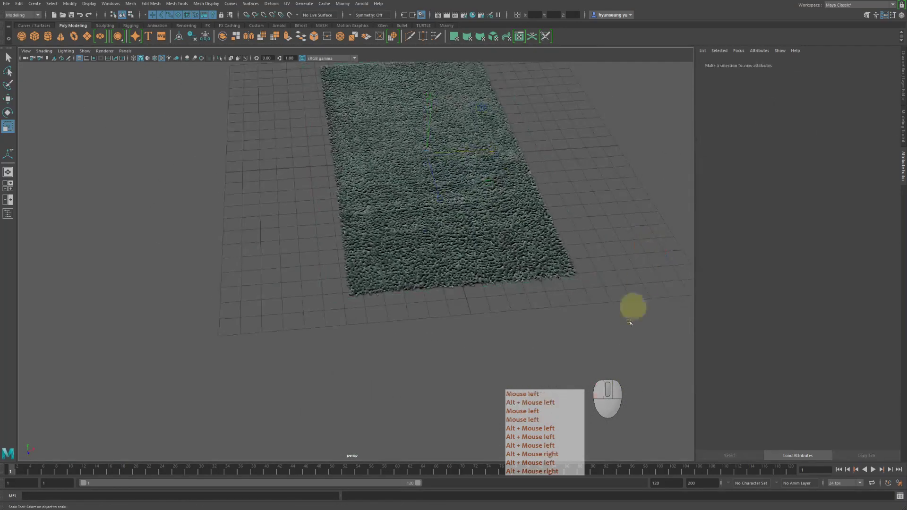
Select the rug and open the 2D bump node of its Lambert material, framing the surface closely
left_click(522, 228)
middle_click_drag(622, 282, 651, 282, "alt")
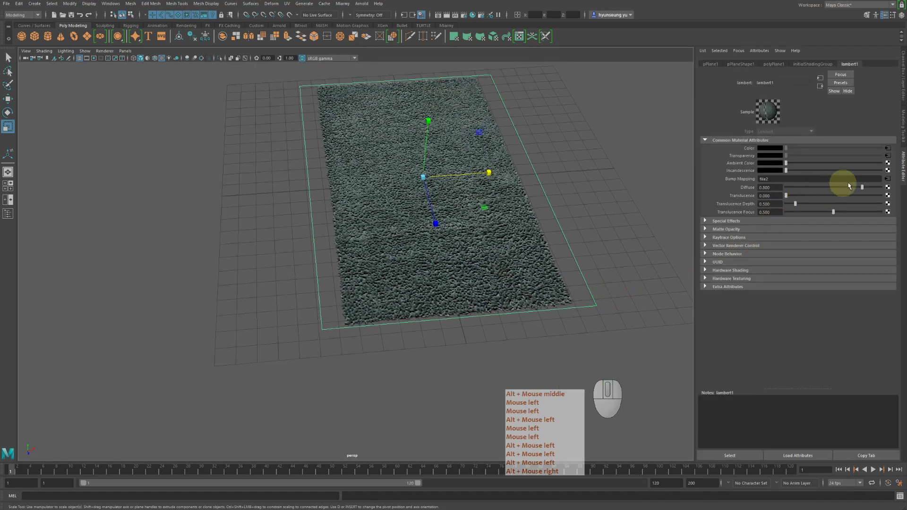
left_click(887, 179)
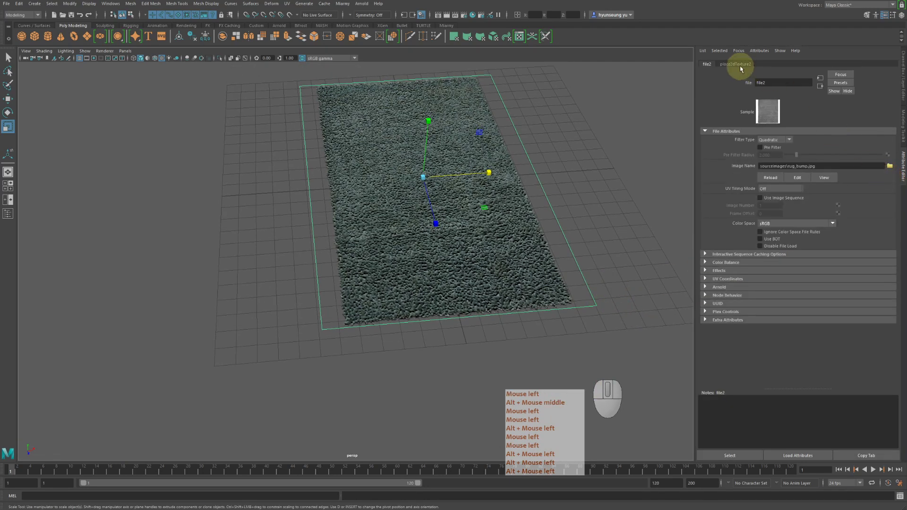
left_click(820, 86)
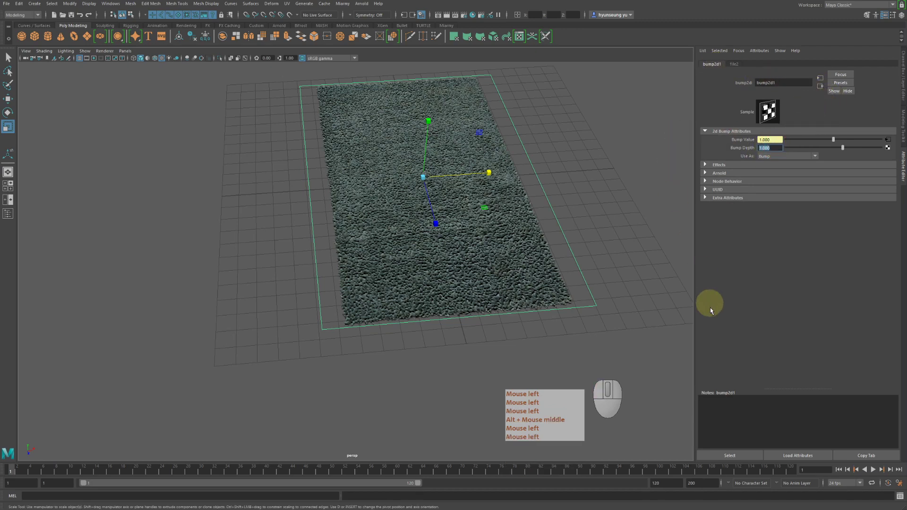
left_click_drag(448, 269, 501, 268, "alt")
right_click_drag(501, 269, 557, 269, "alt")
left_click_drag(557, 269, 607, 274, "alt")
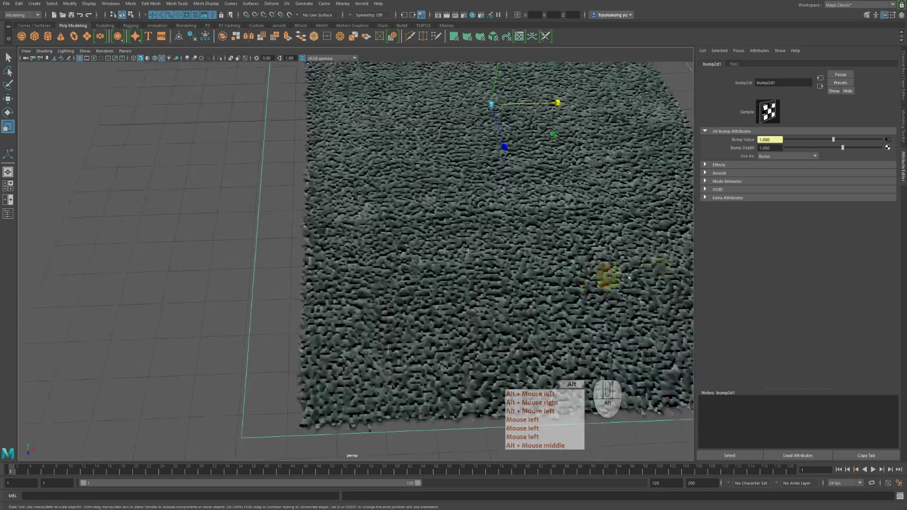
Try Bump Depth values of 0.1 and 0.2 for the rug and settle on 0.5
left_click(758, 148)
type("0.1")
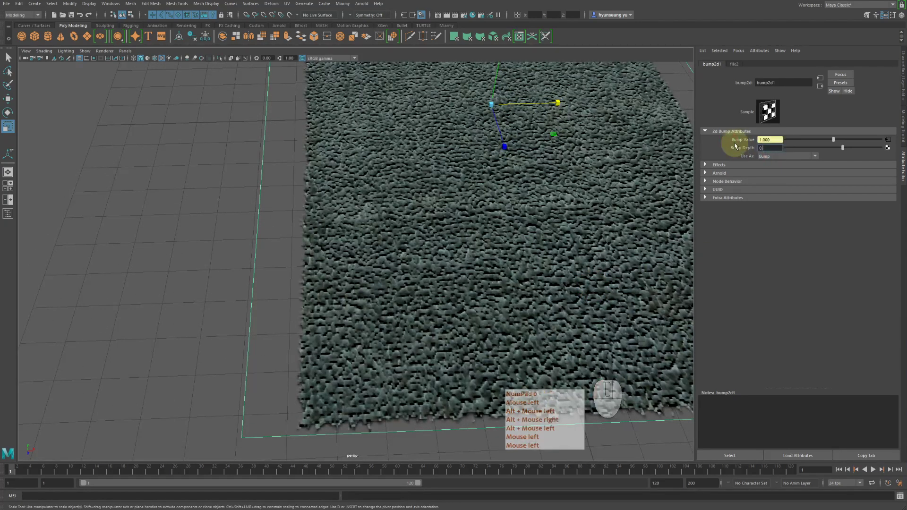
key("Return")
type("0.2")
key("Return")
type("0.5")
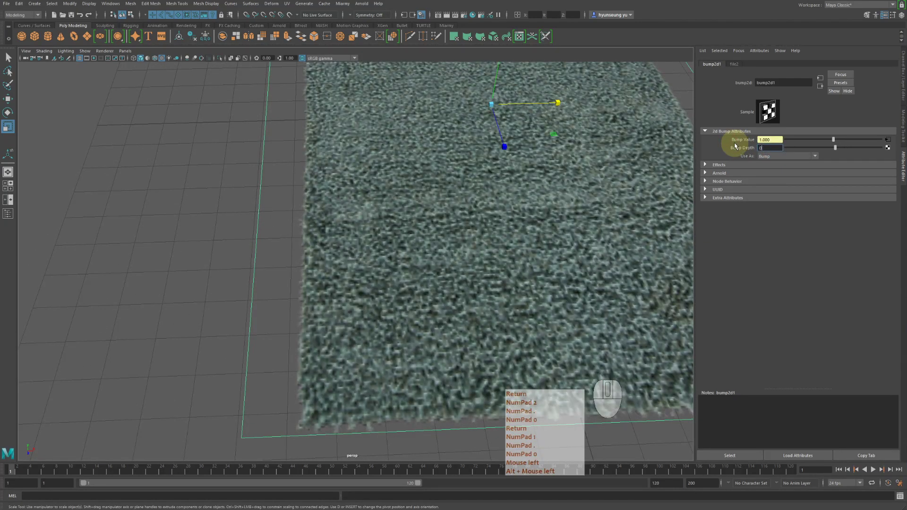
key("Return")
left_click_drag(327, 189, 304, 184, "alt")
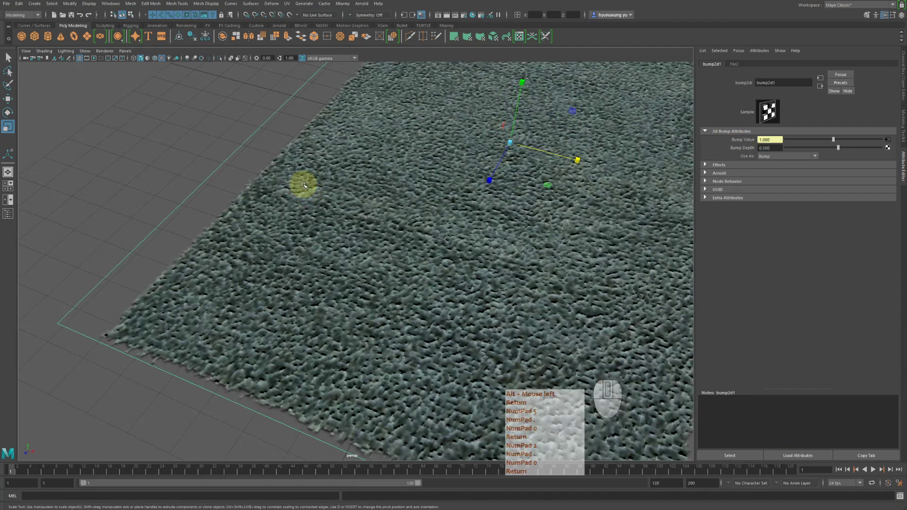
Return to the rug's Lambert material, examine the whole rug from several angles, and deselect it
right_click_drag(433, 245, 293, 215, "alt")
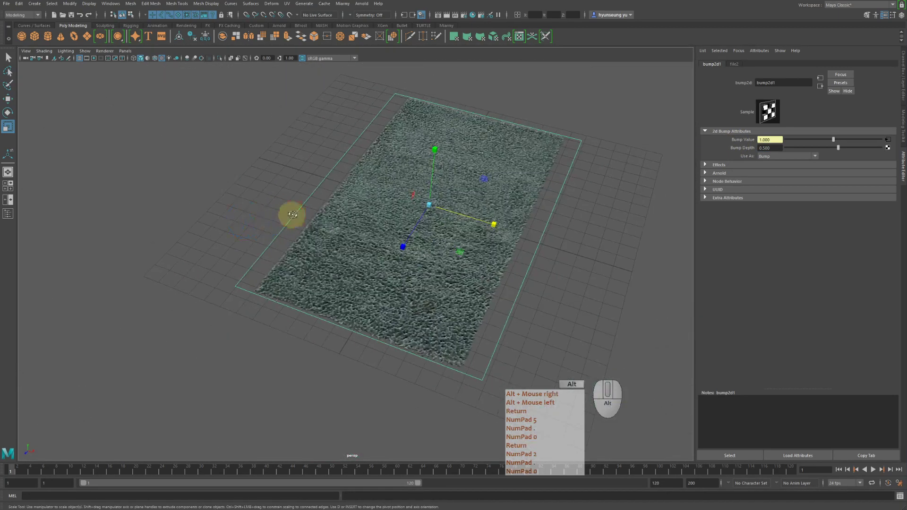
left_click_drag(292, 214, 330, 202, "alt")
left_click(821, 86)
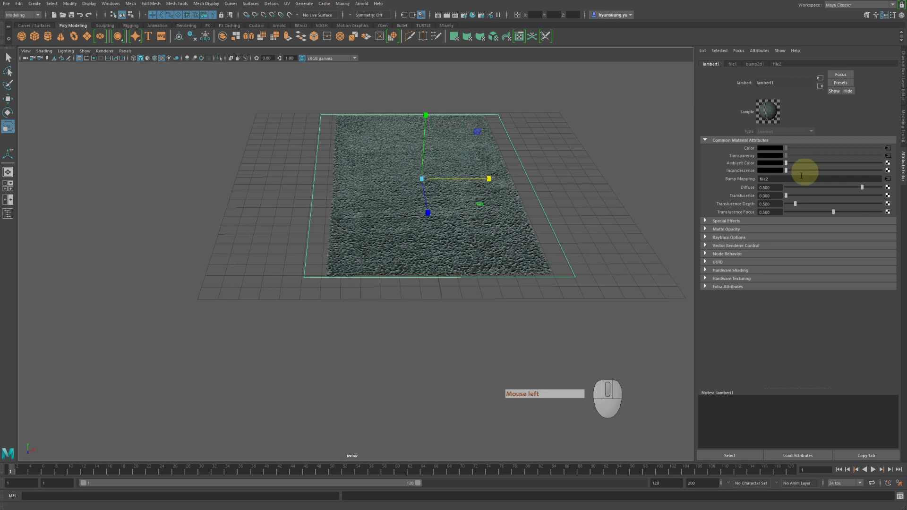
left_click_drag(543, 186, 582, 191, "alt")
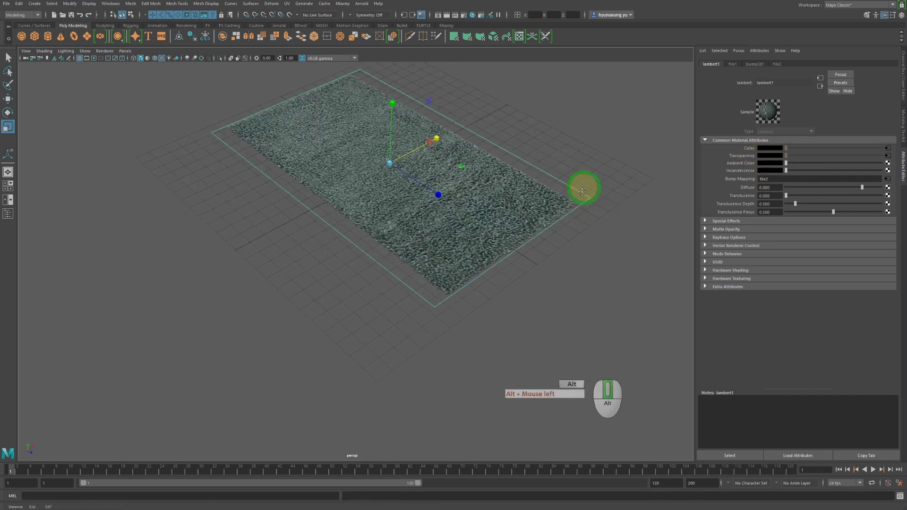
middle_click_drag(582, 192, 563, 215, "alt")
left_click_drag(563, 216, 585, 222, "alt")
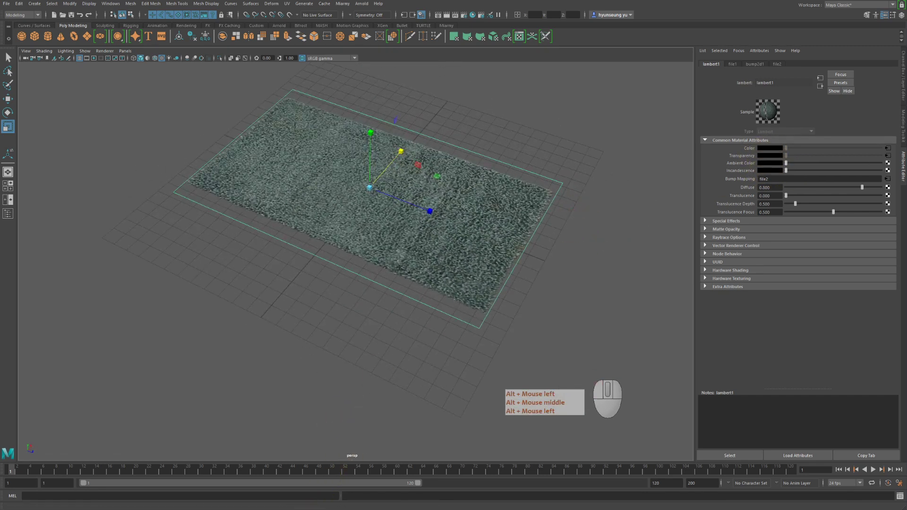
left_click(584, 328)
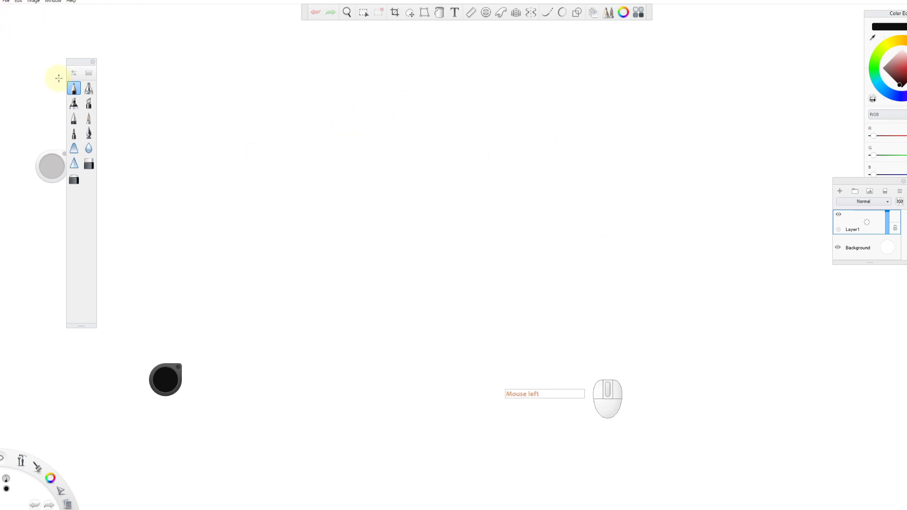
Switch to SketchBook, start opening an existing image file, and check the picture rug_bump.jpg in the photo viewer
left_click(5, 1)
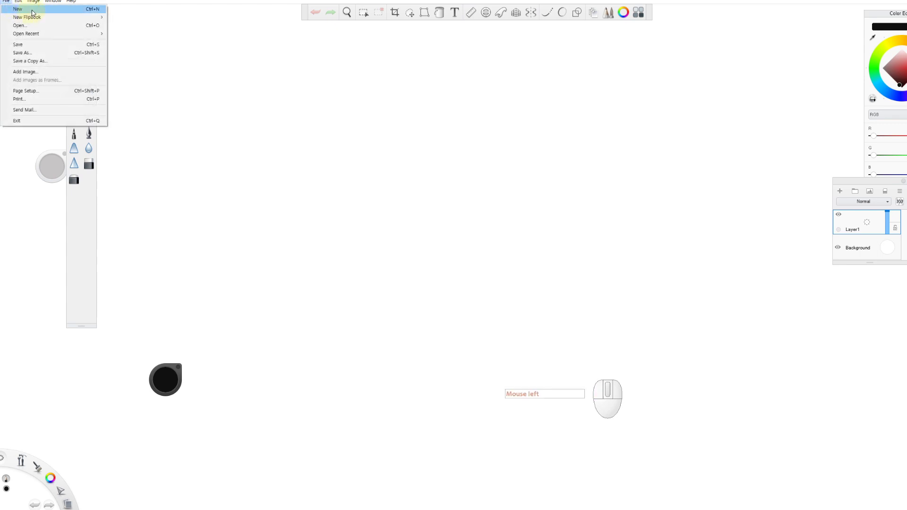
left_click(35, 25)
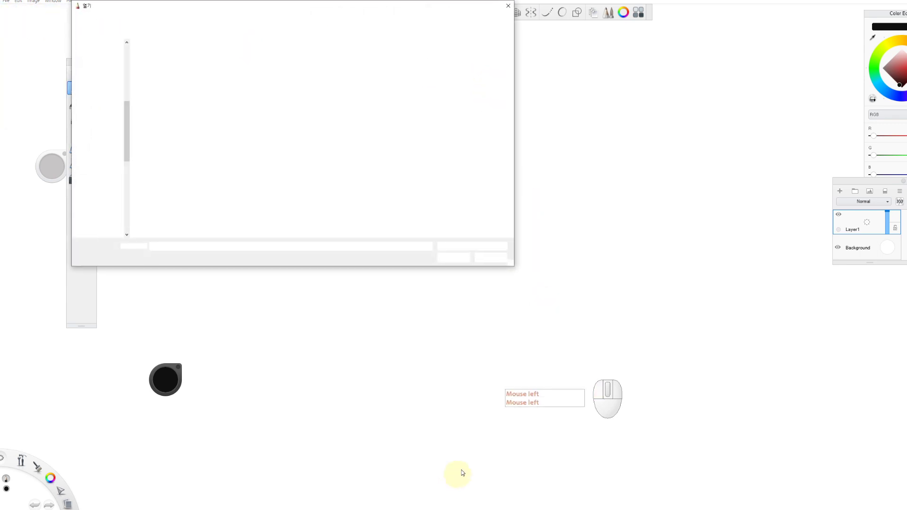
left_click_drag(330, 7, 775, 77)
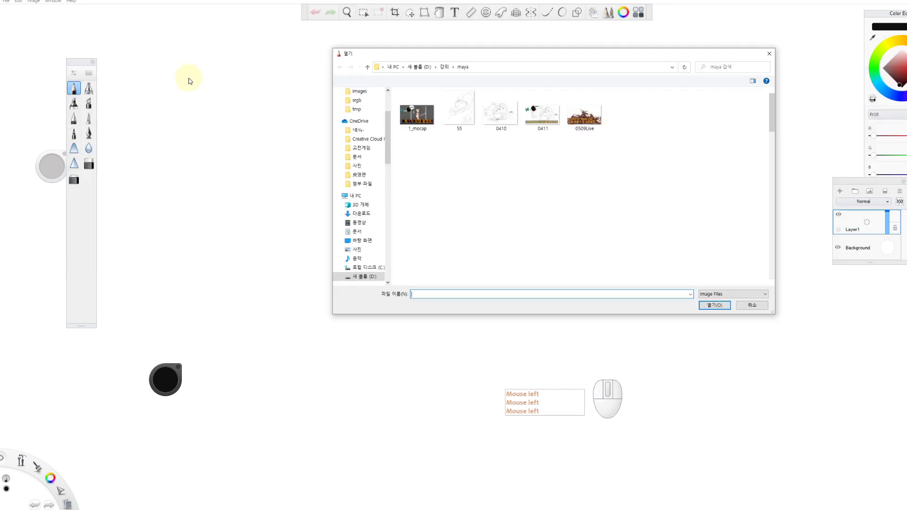
left_click_drag(515, 55, 906, 113)
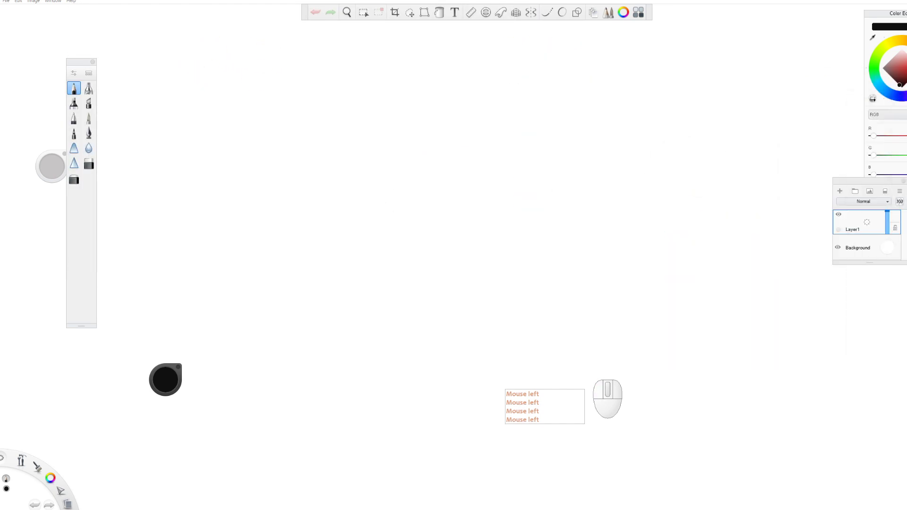
key("ctrl+v")
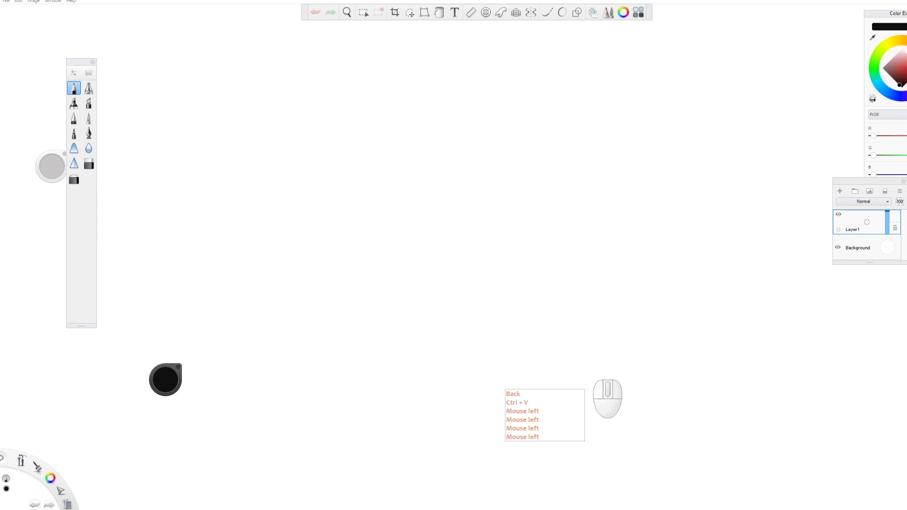
key("BackSpace")
key("Return")
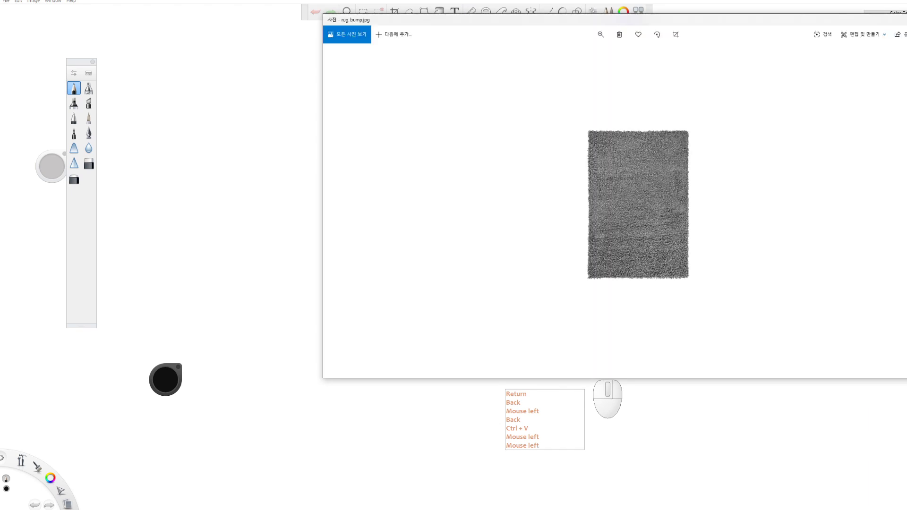
left_click(906, 20)
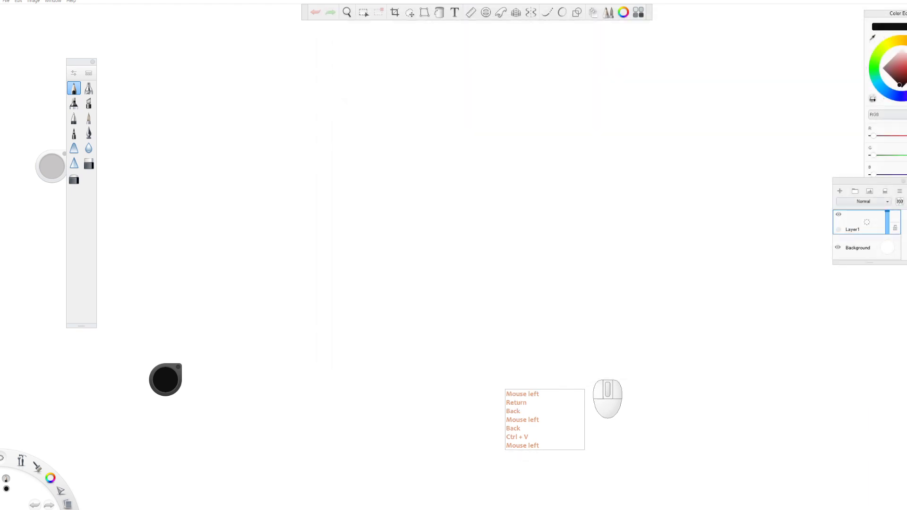
Open the layered rug image with the green rug texture and the hidden gray layer, and enlarge it on the canvas
key("ctrl+v")
key("BackSpace")
key("BackSpace")
key("BackSpace")
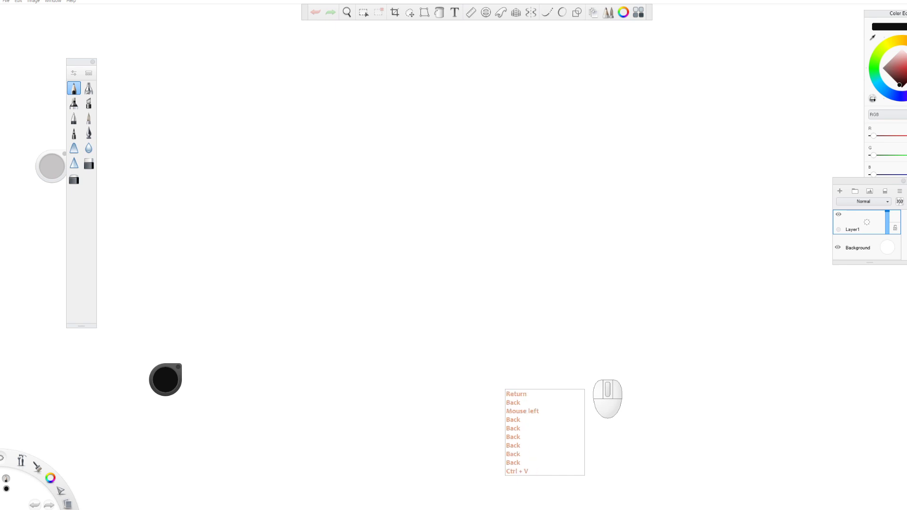
left_click(453, 255)
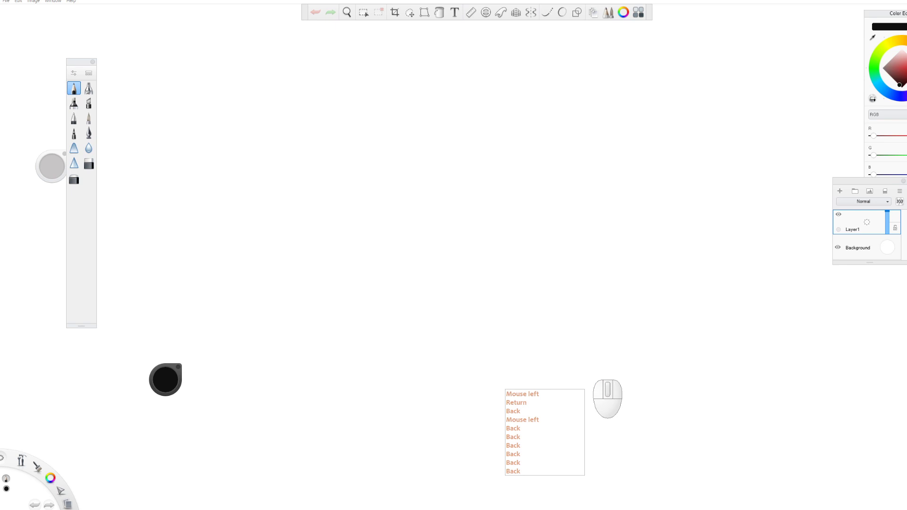
left_click(454, 255)
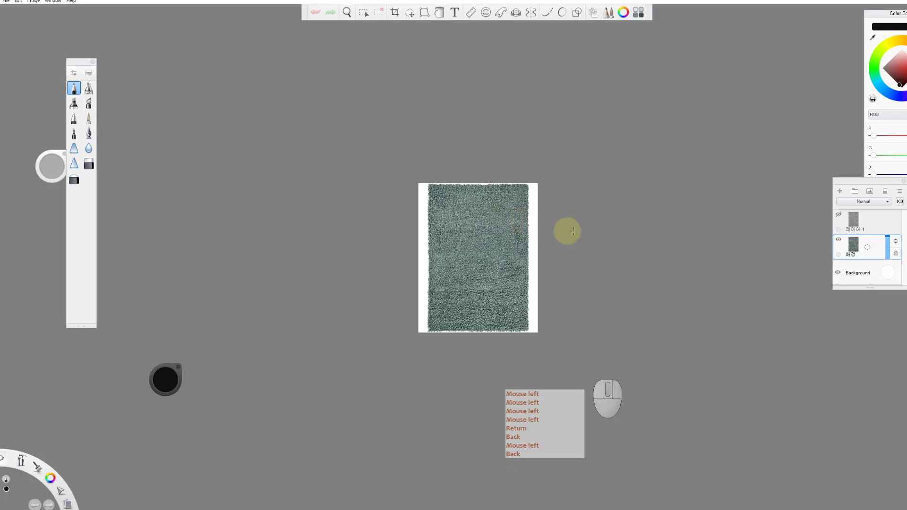
scroll(587, 265, "up", 3, "ctrl")
scroll(587, 265, "up", 1, "ctrl")
scroll(462, 241, "down", 3, "ctrl")
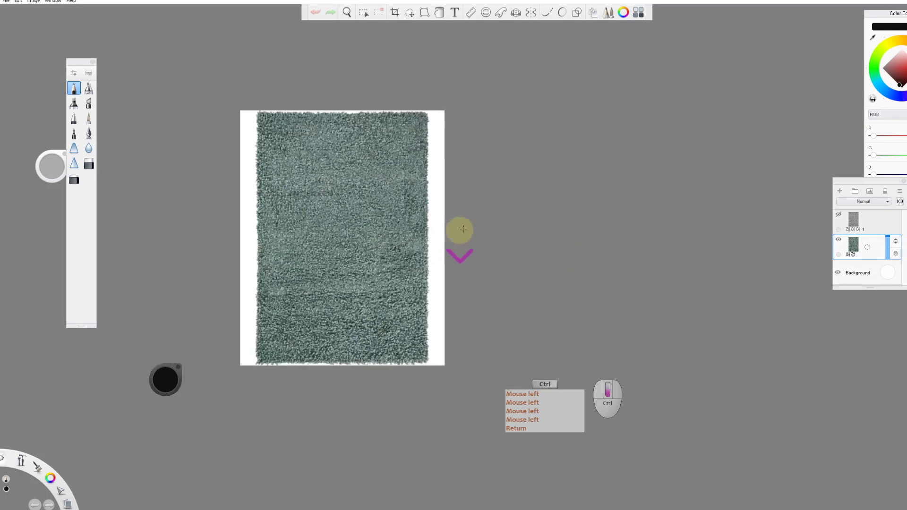
middle_click(542, 235, "alt")
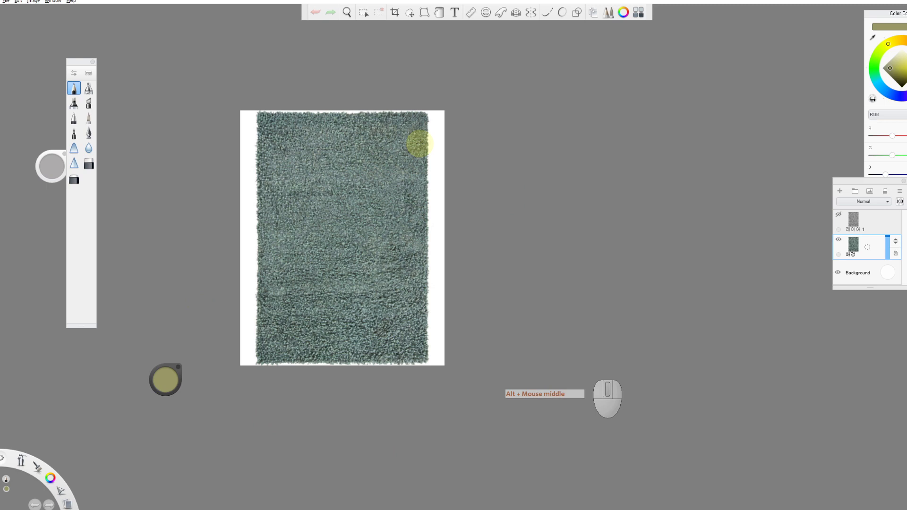
Start saving the green rug image as a separate JPEG file with a name beginning with rug_
key("ctrl+shift+s")
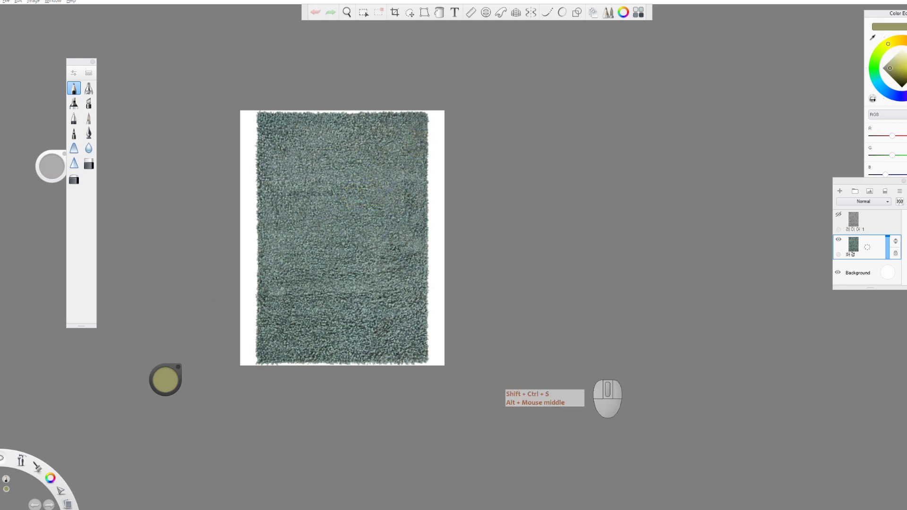
left_click(165, 380)
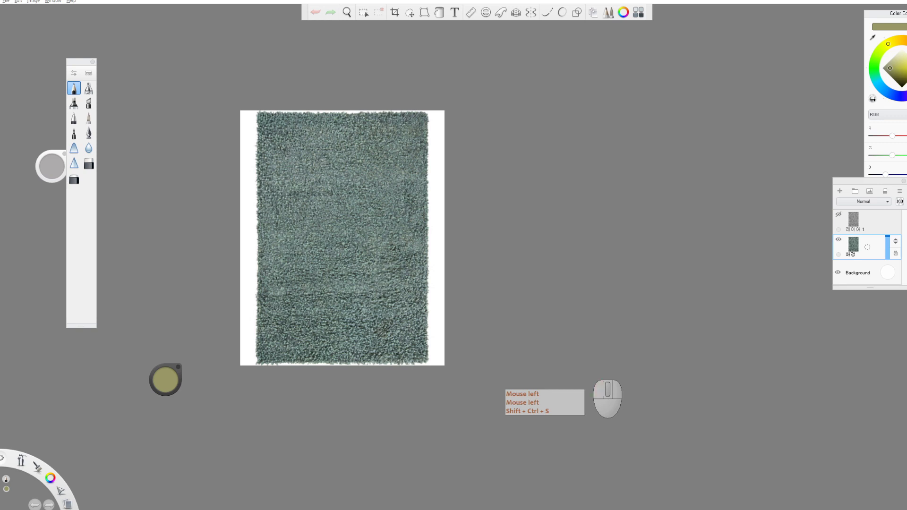
type("rug")
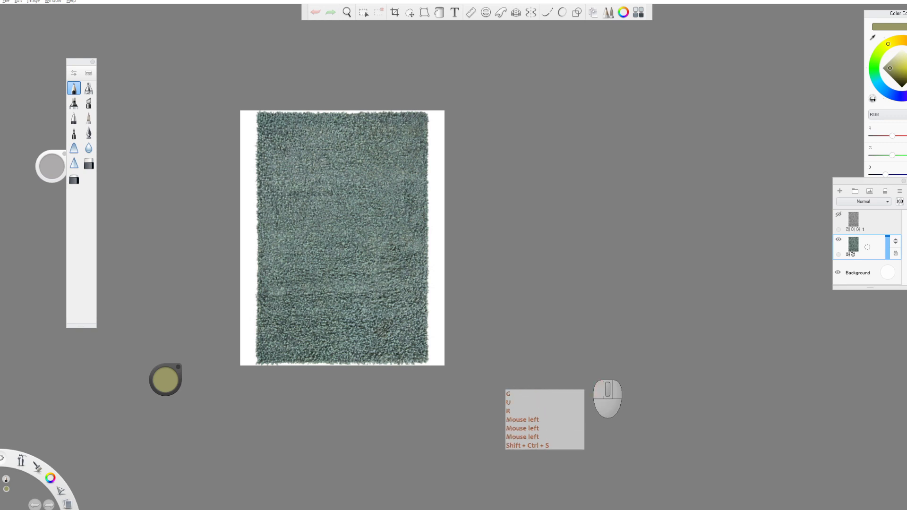
type("clo")
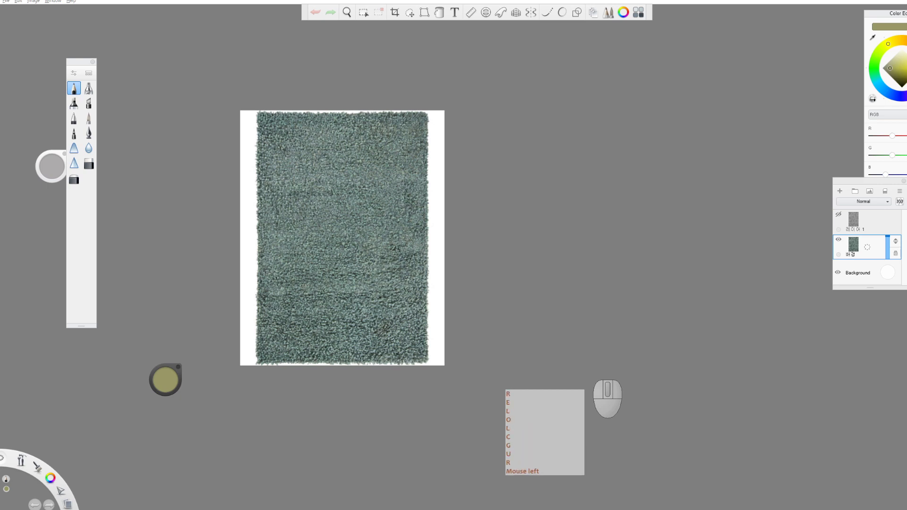
left_click_drag(906, 87, 792, 44)
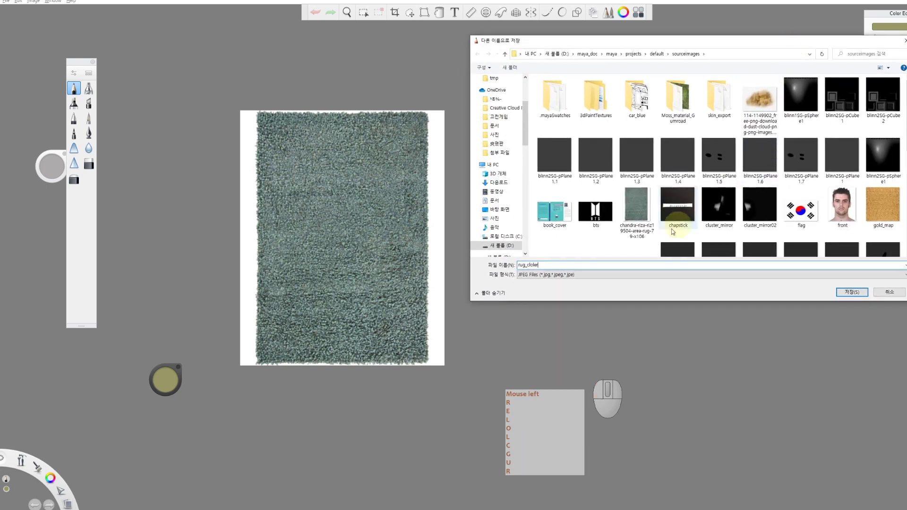
left_click(612, 263)
type("===")
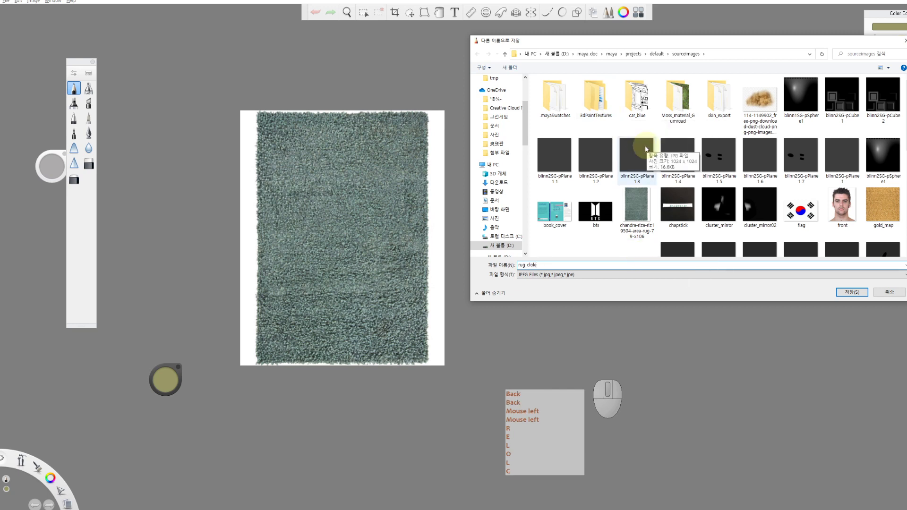
Choose the sourceimages folder of the Maya project 2019 as the save location
left_click(610, 56)
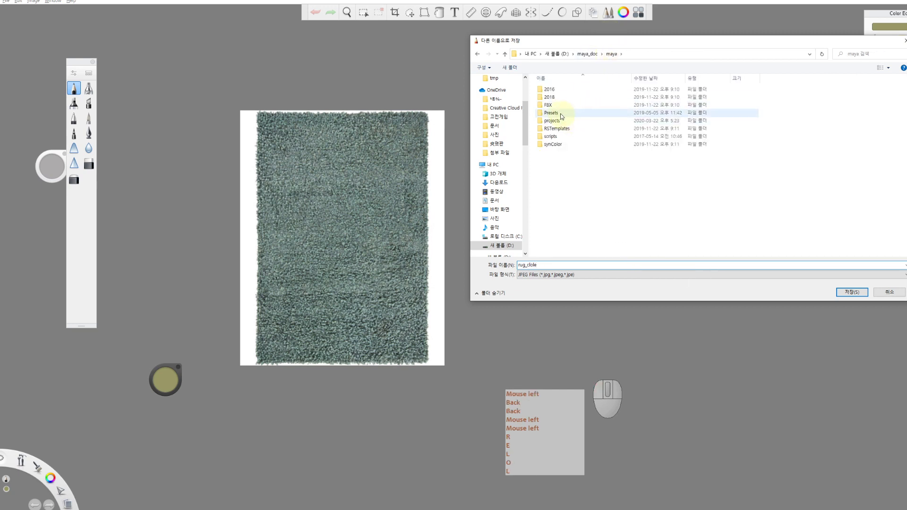
left_click(558, 120)
left_click(559, 121)
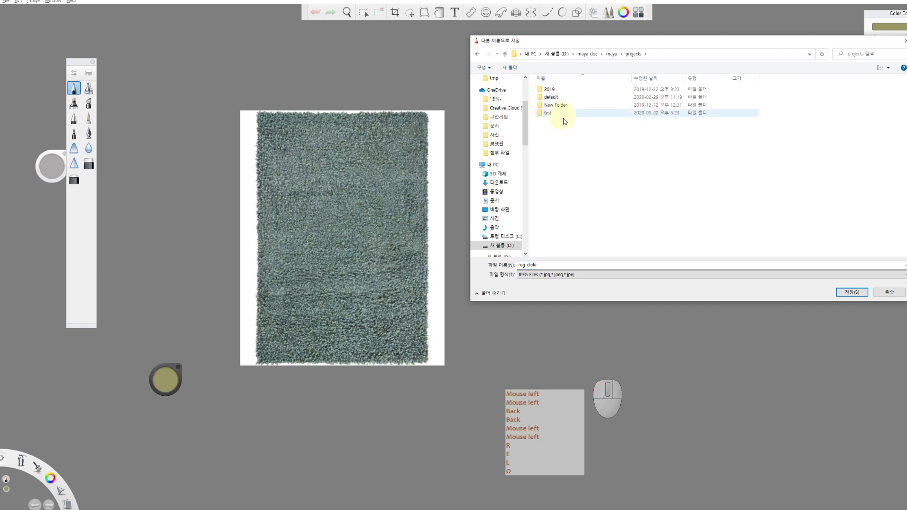
double_click(566, 88)
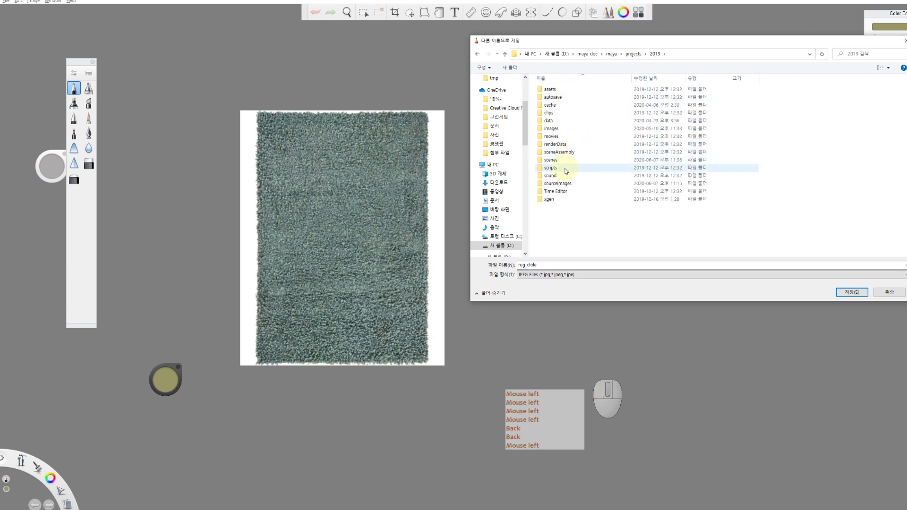
left_click(572, 185)
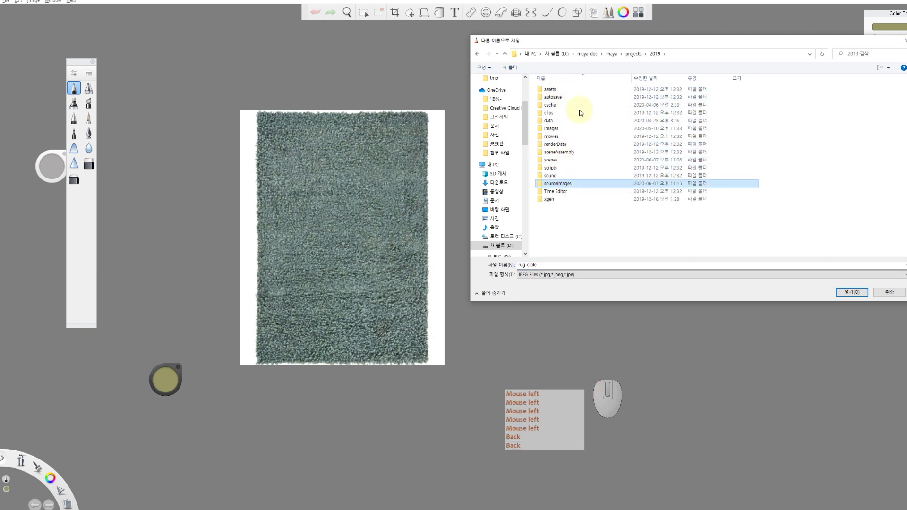
double_click(563, 183)
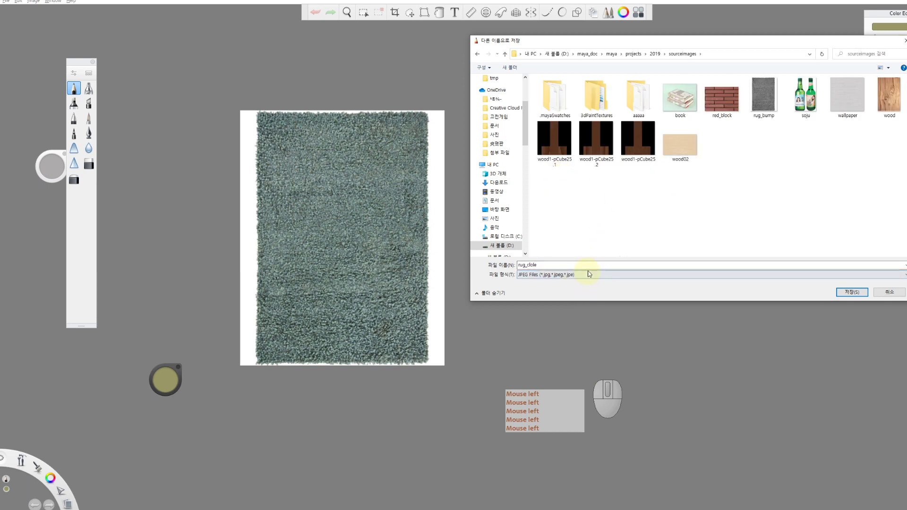
Correct the file name to rug_color and save the image as a JPEG with quality 75 (High)
double_click(603, 266)
key("Right")
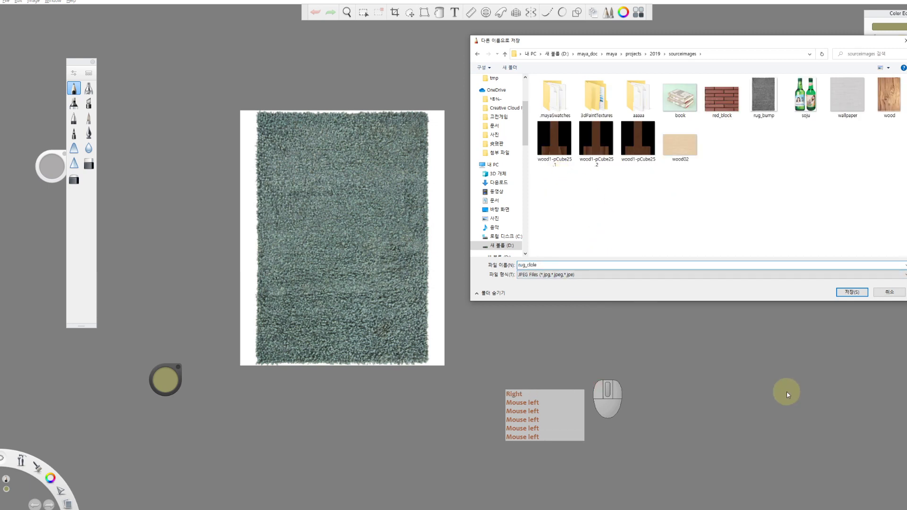
type("oi")
key("BackSpace")
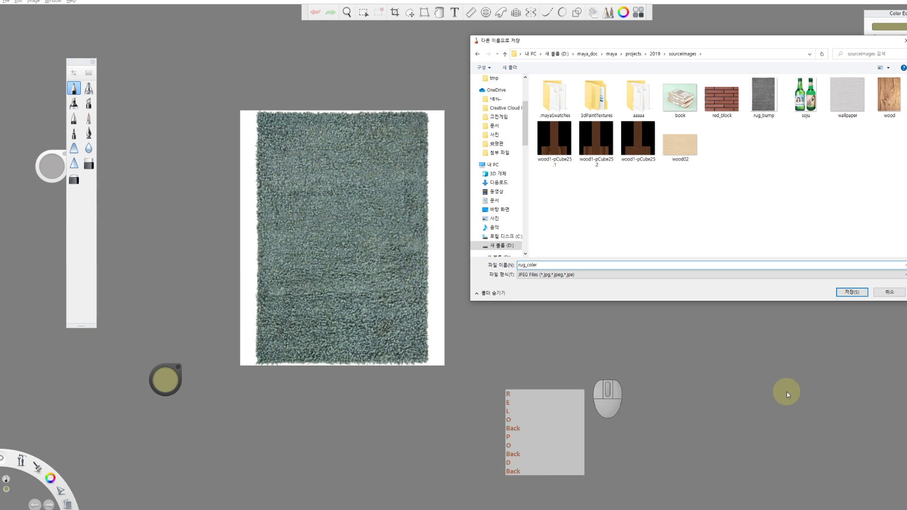
key("Return")
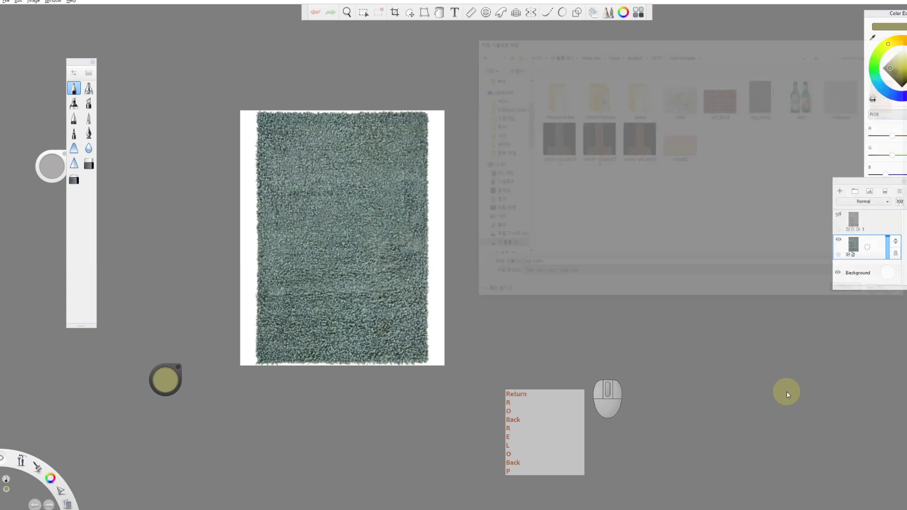
left_click(469, 280)
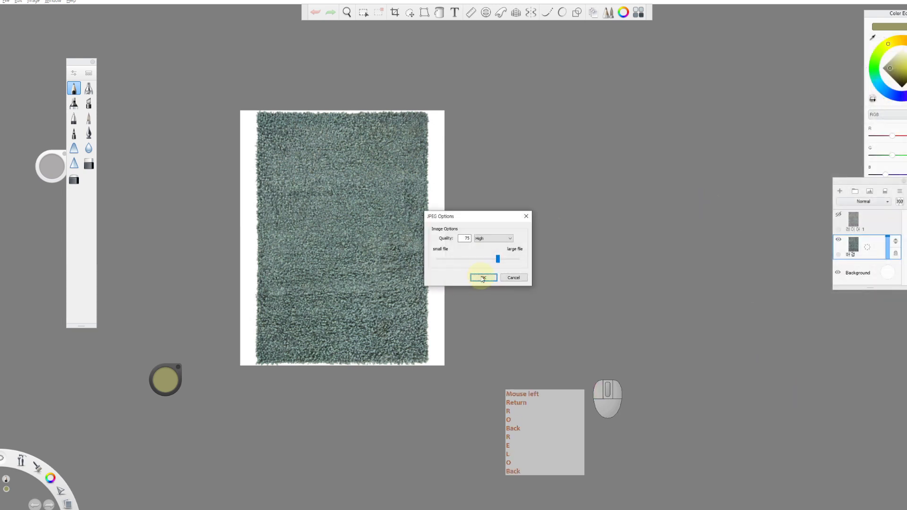
left_click(483, 278)
left_click(497, 282)
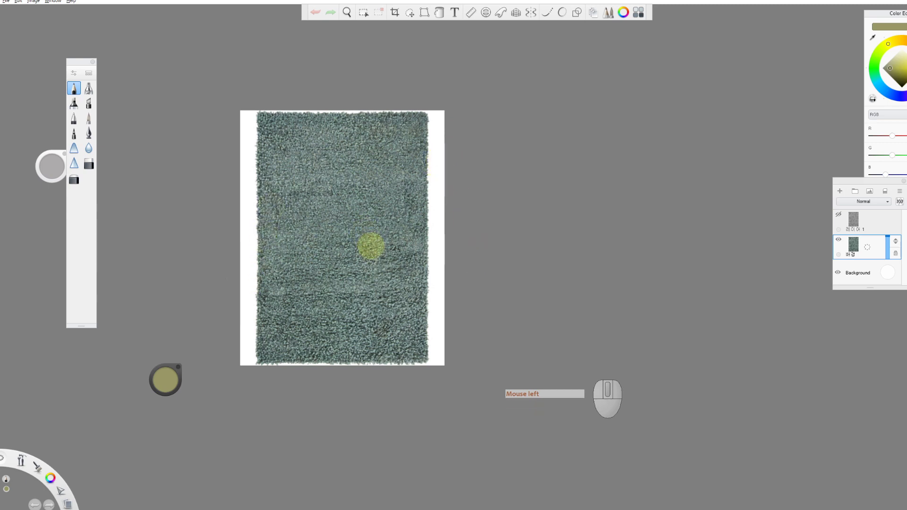
Select the white margin to the right of the rug with the Magic Wand, using a tolerance of 1
left_click(363, 13)
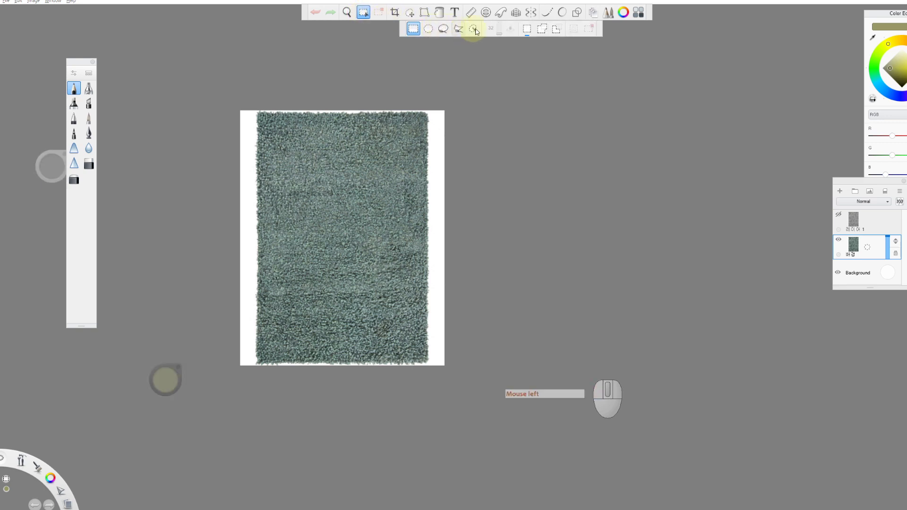
left_click(472, 30)
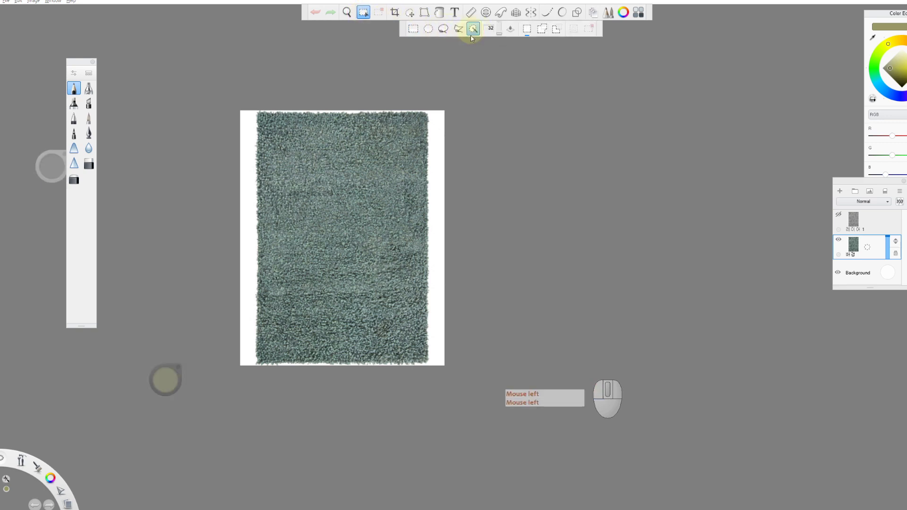
left_click(434, 228)
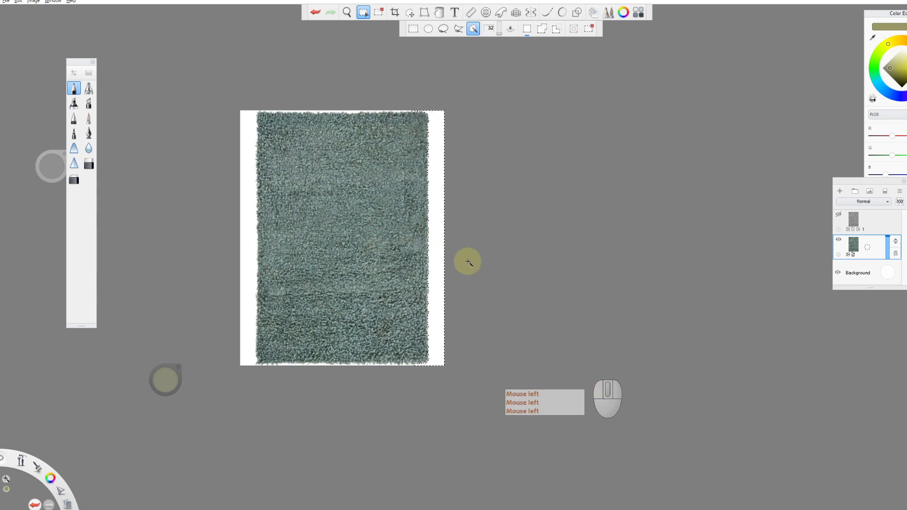
left_click(500, 36)
left_click_drag(500, 36, 500, 50)
left_click(435, 148)
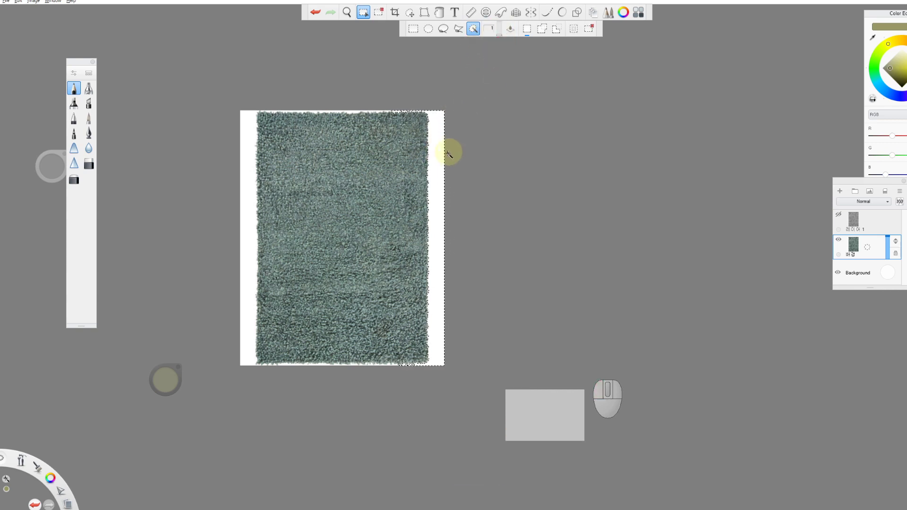
Set the Magic Wand tolerance to 255, reselect the right white margin and add the left white margin to the selection
left_click(446, 157)
left_click(446, 157)
left_click(437, 163)
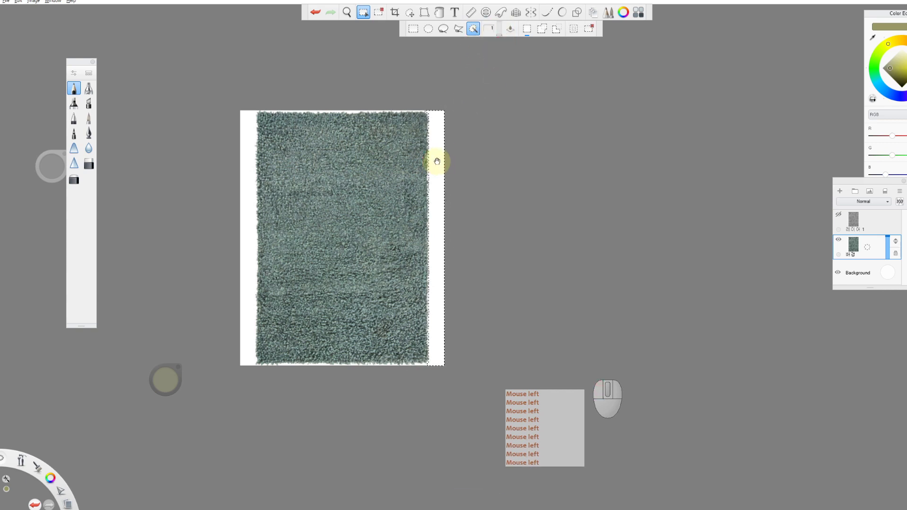
left_click_drag(499, 34, 506, 15)
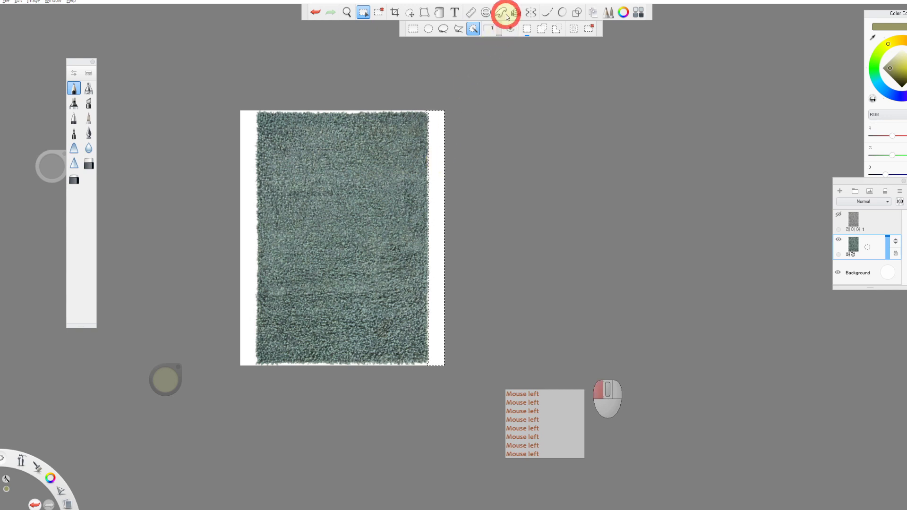
left_click(433, 166)
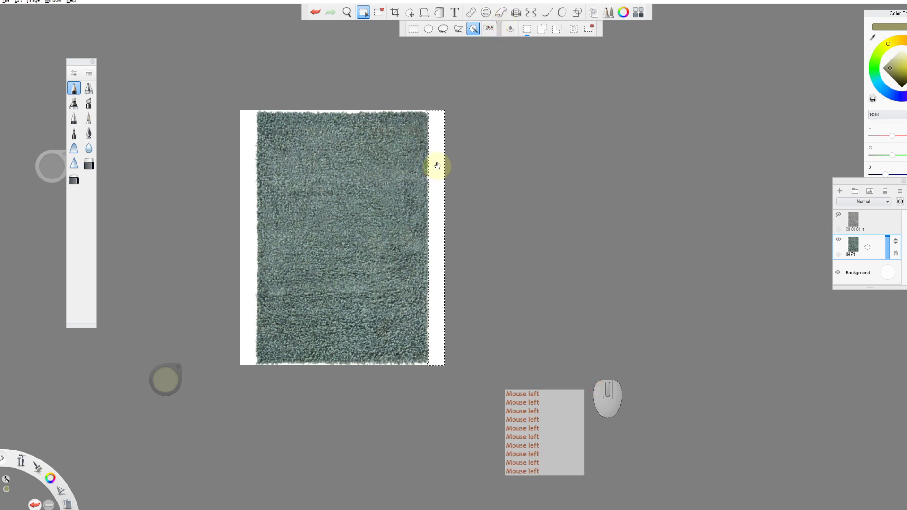
left_click(248, 218, "shift")
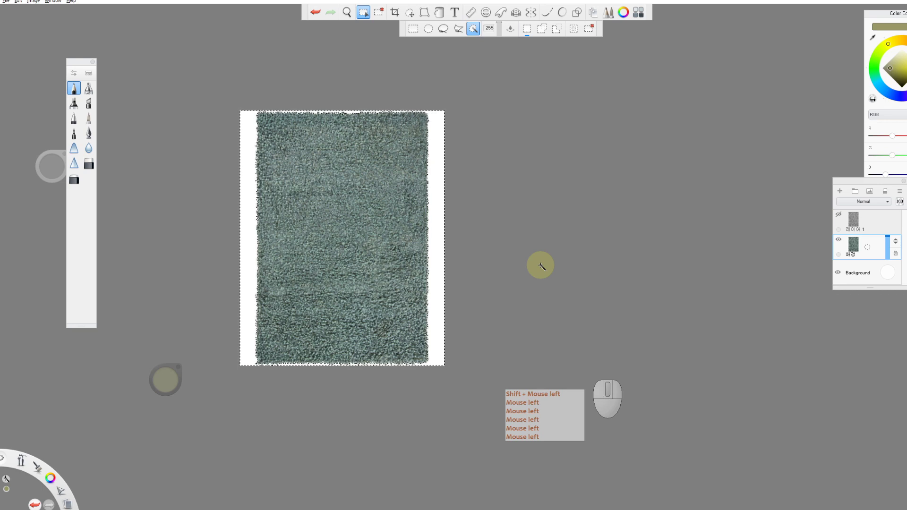
Copy the selected white margins, paste them onto a new layer and try to fill them
key("ctrl+c")
key("ctrl+v")
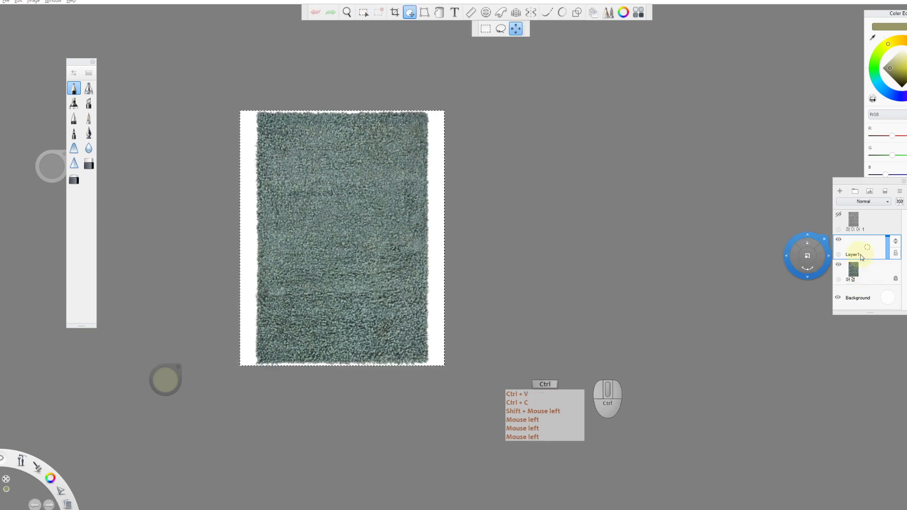
left_click_drag(787, 265, 352, 55)
key("alt+Delete")
key("ctrl+Delete")
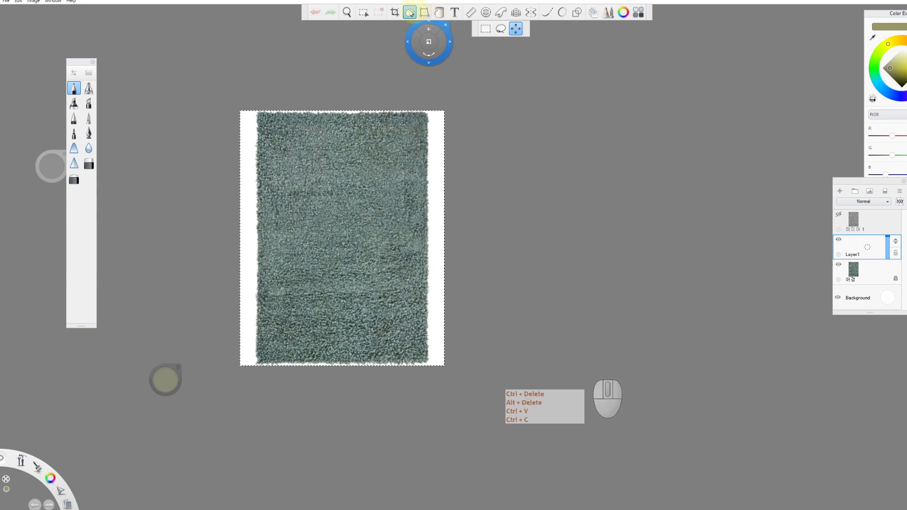
Fill the right and left margins beside the rug with solid black on the pasted layer
left_click(439, 12)
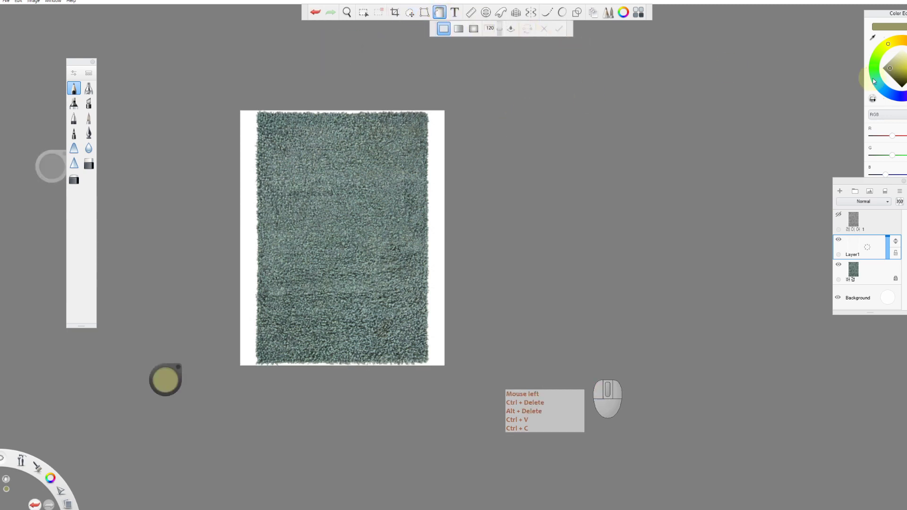
left_click(899, 86)
left_click(434, 259)
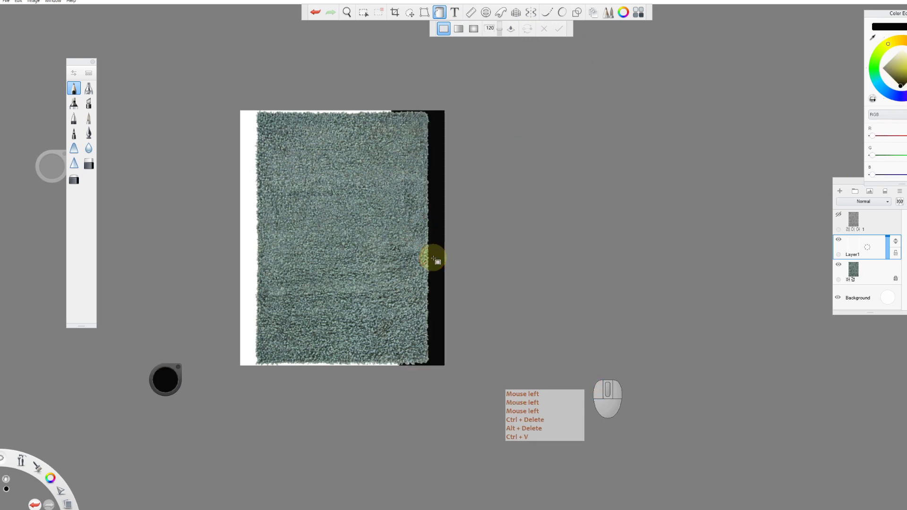
left_click(249, 229)
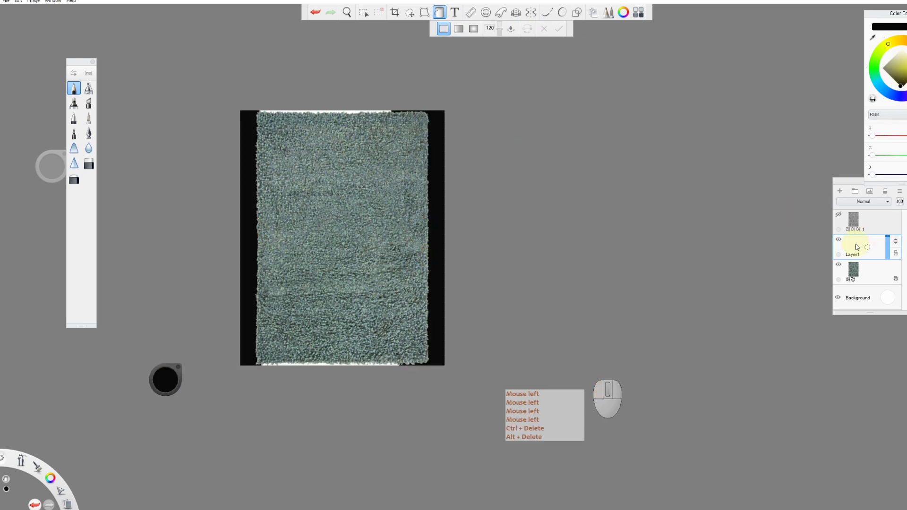
Hide the green rug layer and fill the remaining thin strips above and below the rug outline with black
left_click(839, 265)
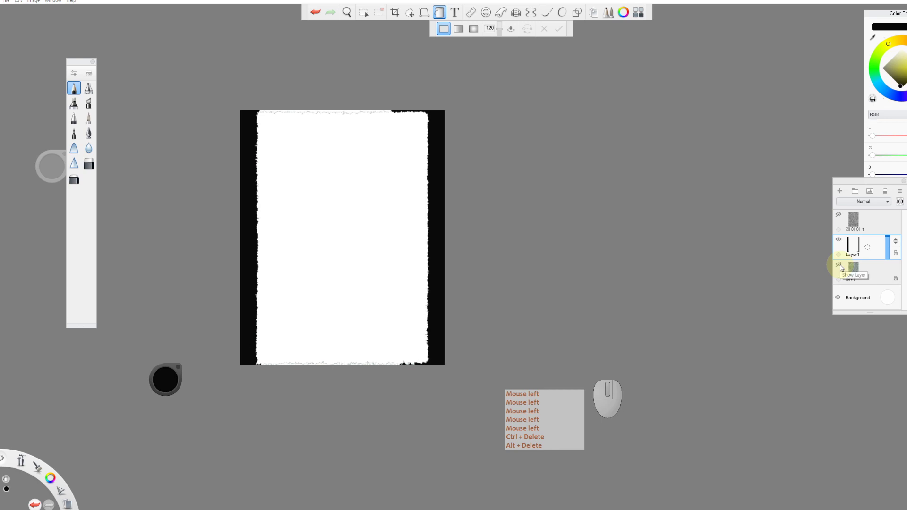
left_click(360, 118)
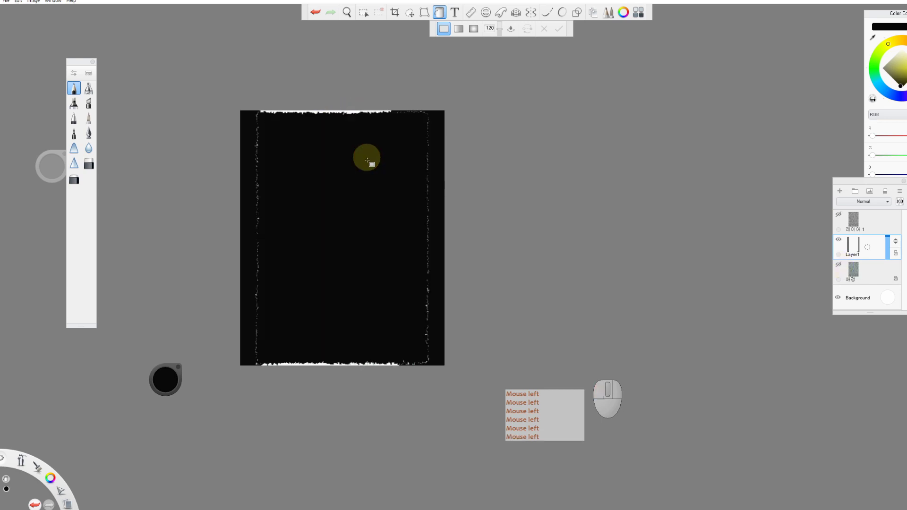
key("ctrl+z")
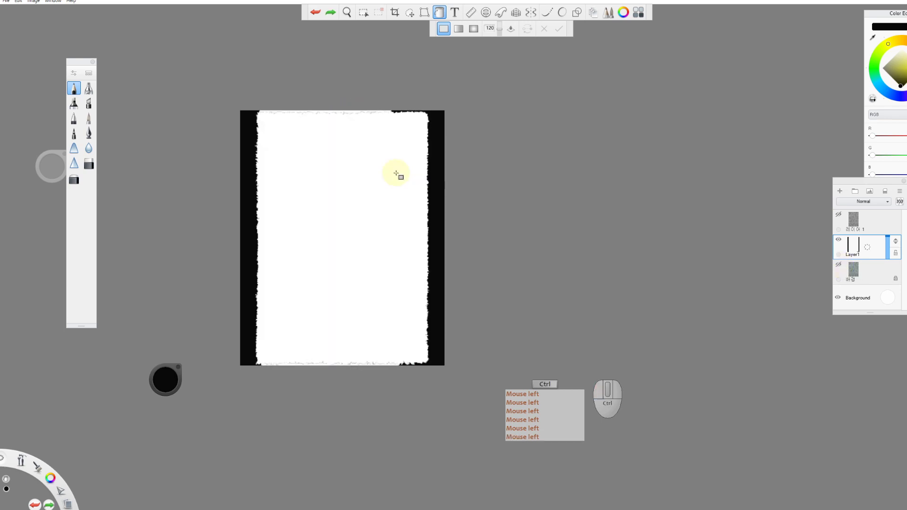
left_click(355, 112)
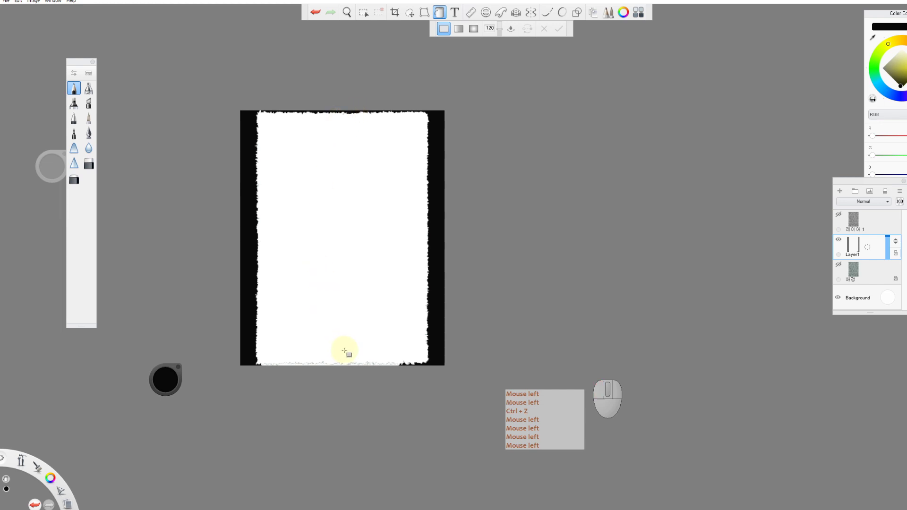
left_click(337, 365)
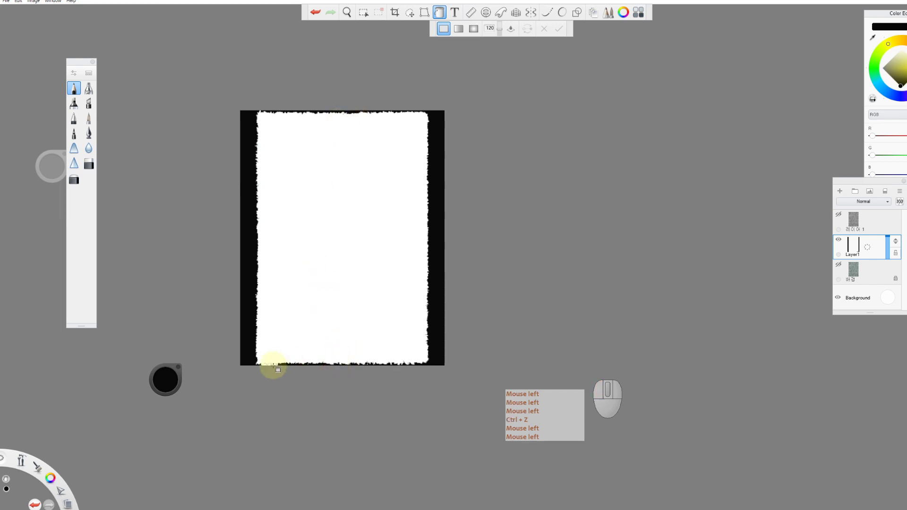
left_click_drag(274, 367, 290, 370)
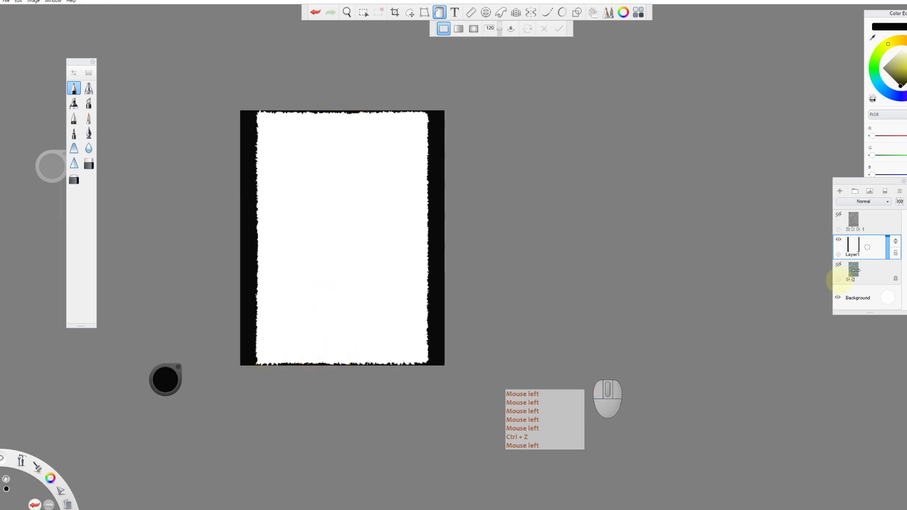
Compare the black margin mask with the green rug by showing and hiding the rug layer, keeping the mask layer active
left_click(873, 270)
left_click(838, 266)
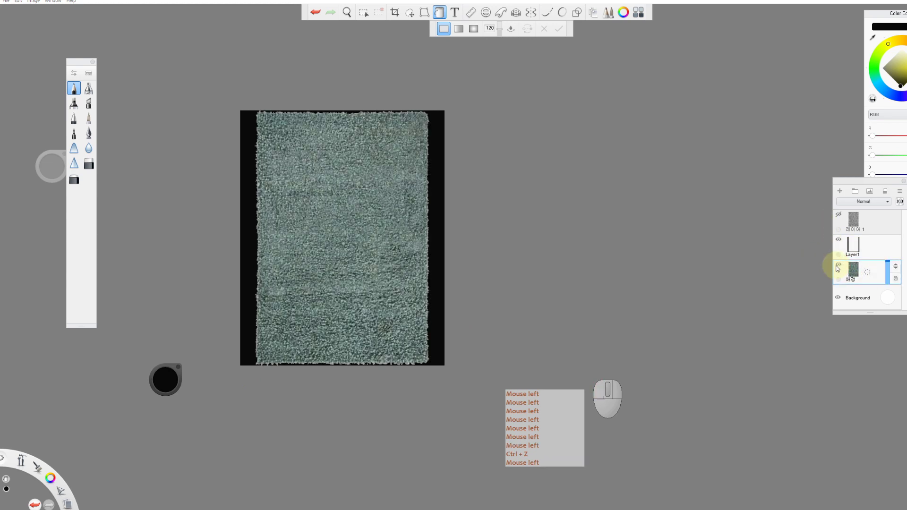
left_click(838, 266)
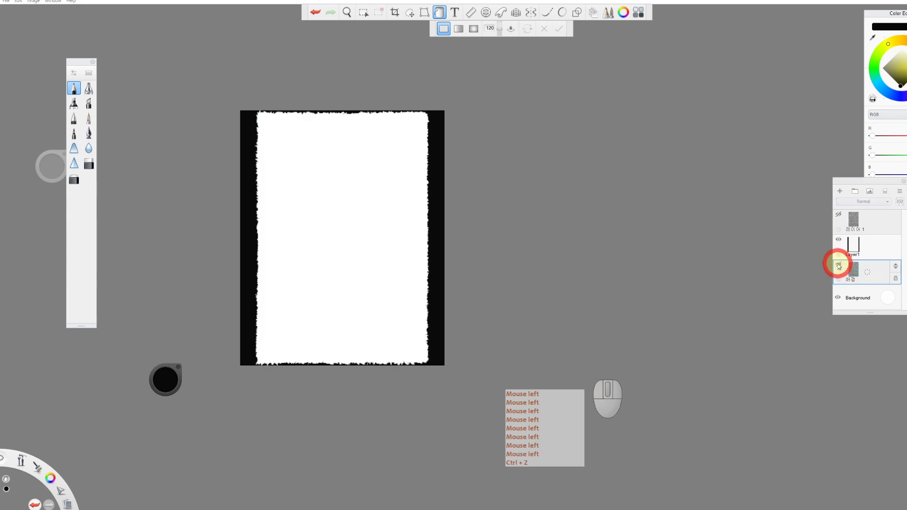
left_click(880, 249)
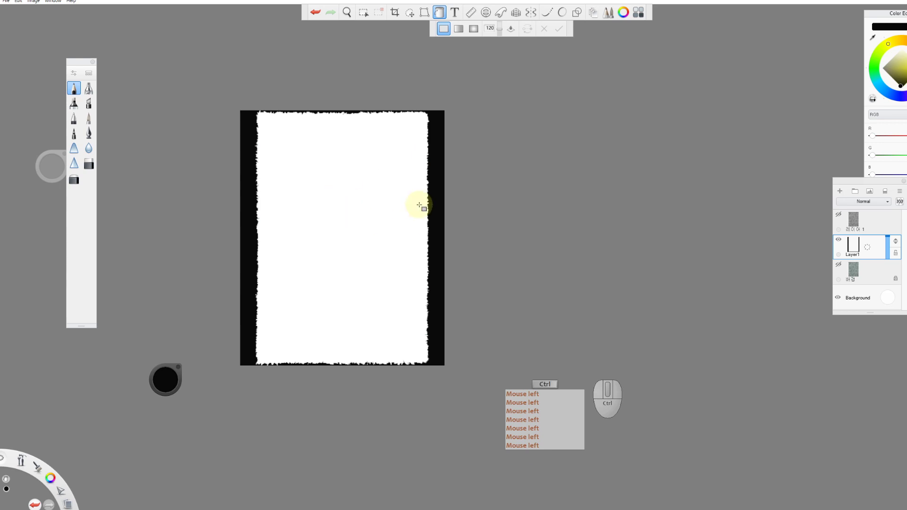
Save the black-and-white mask as a TIFF file named rug_alpha in the sourceimages folder
key("ctrl+shift+s")
left_click(567, 262)
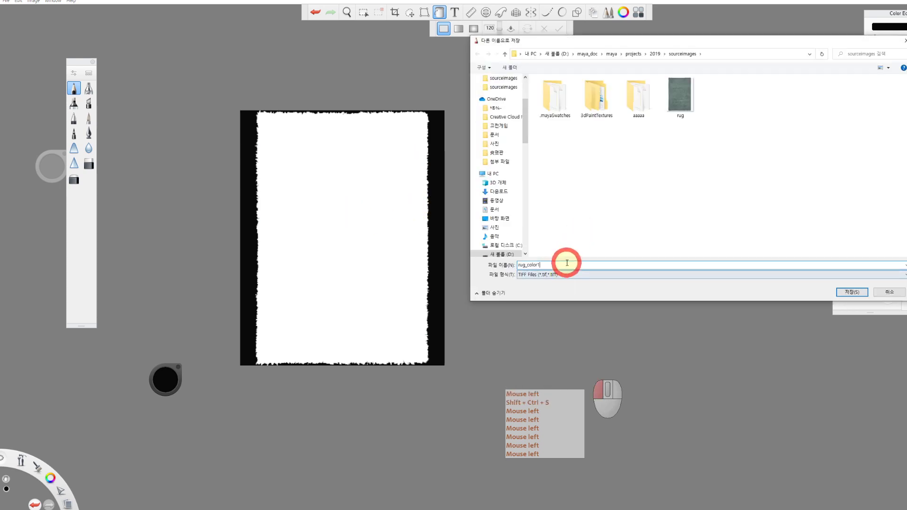
key("BackSpace")
key("BackSpace")
key("BackSpace")
key("BackSpace")
key("BackSpace")
key("BackSpace")
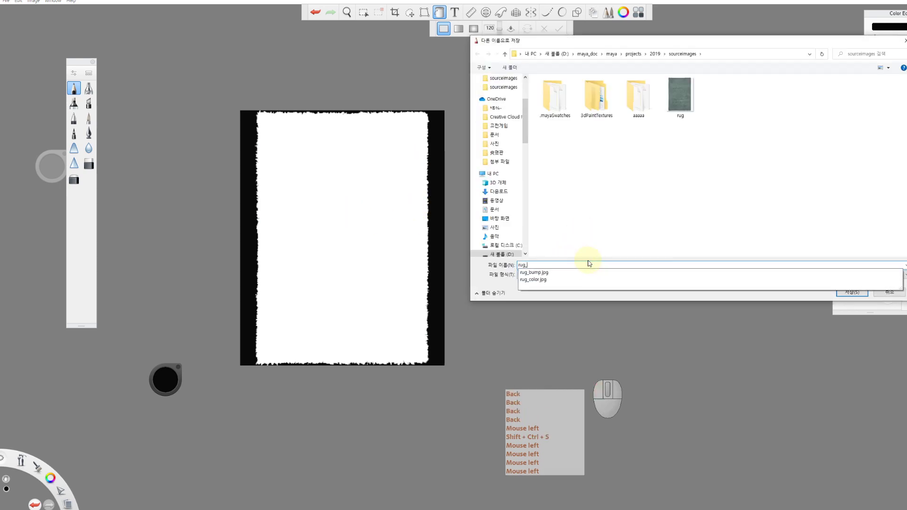
type("a")
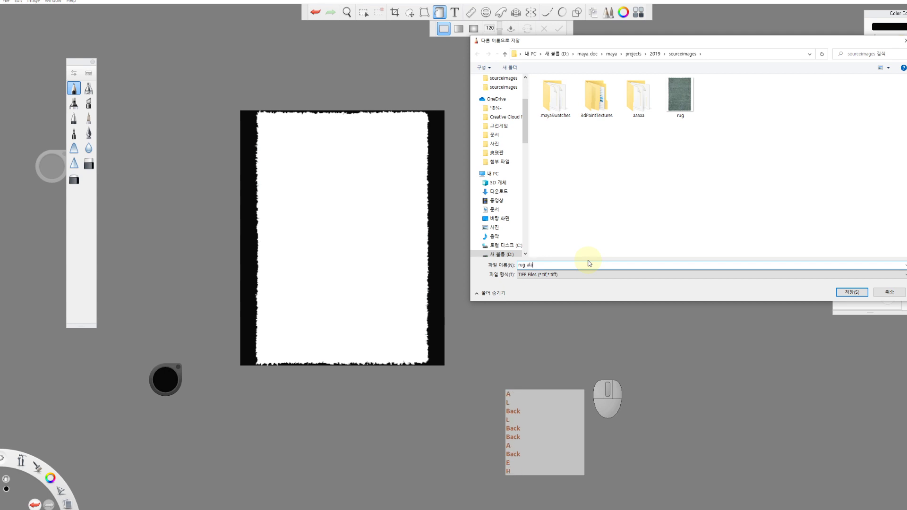
key("BackSpace")
type("pha")
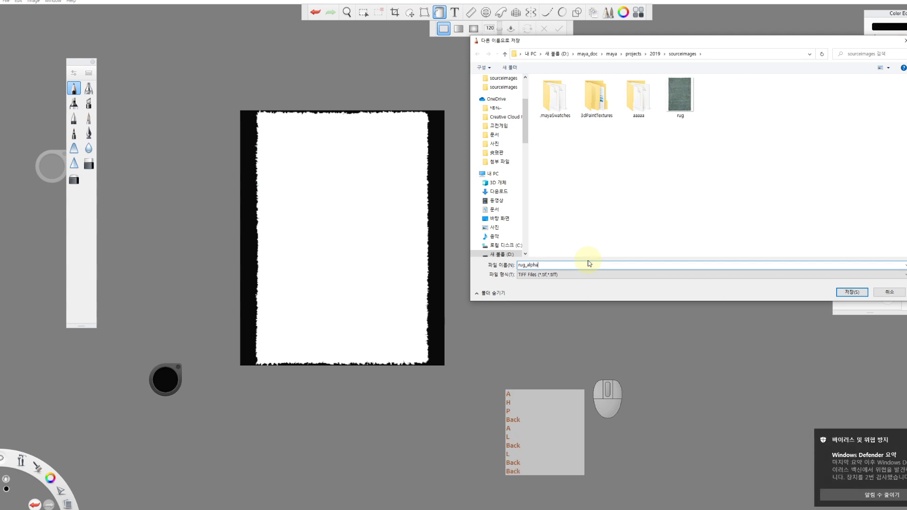
key("Return")
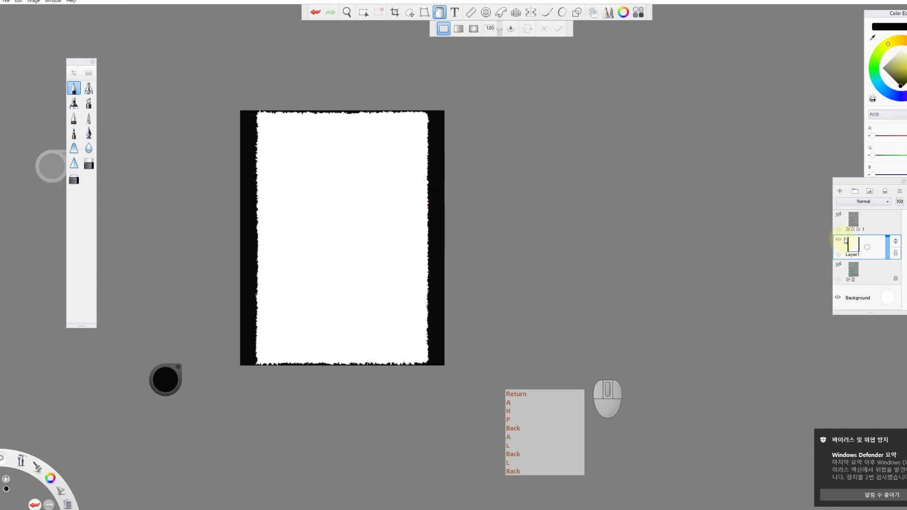
Show the gray rug layer above the mask and hide the green rug layer
left_click(870, 273)
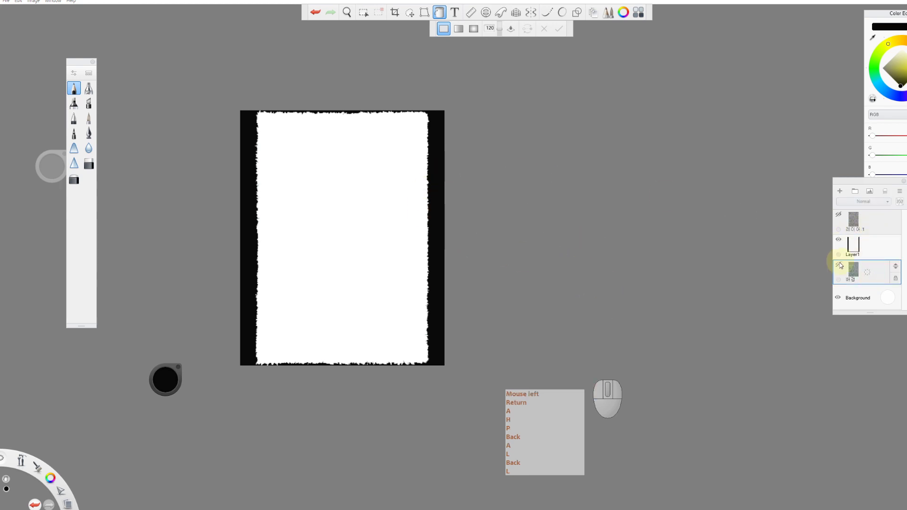
left_click(838, 265)
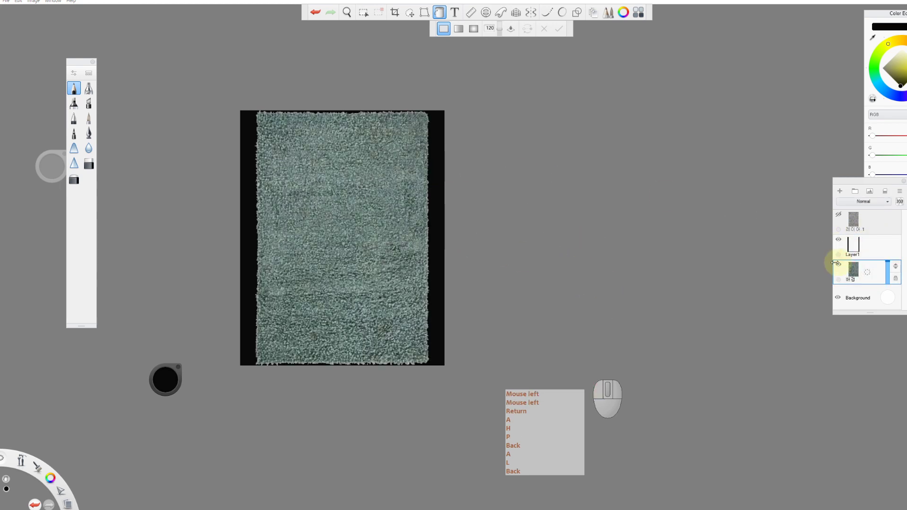
left_click(872, 218)
left_click(838, 215)
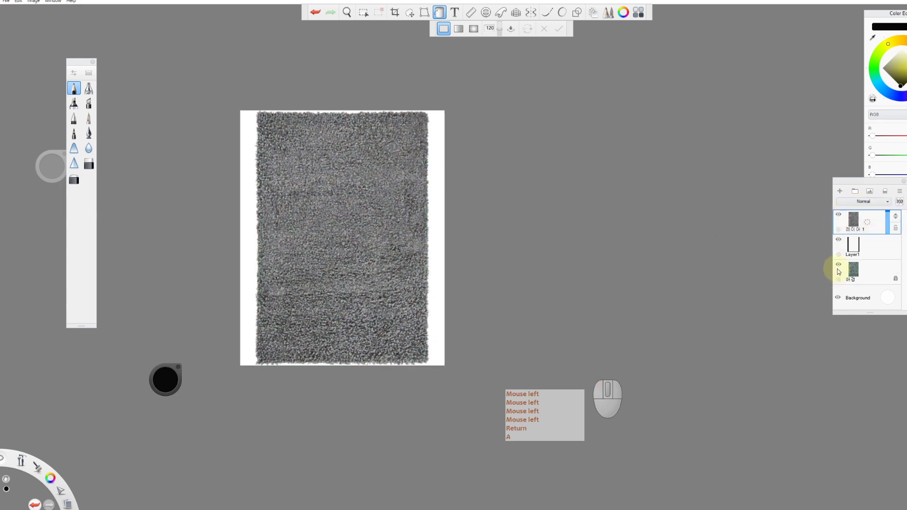
left_click(838, 264)
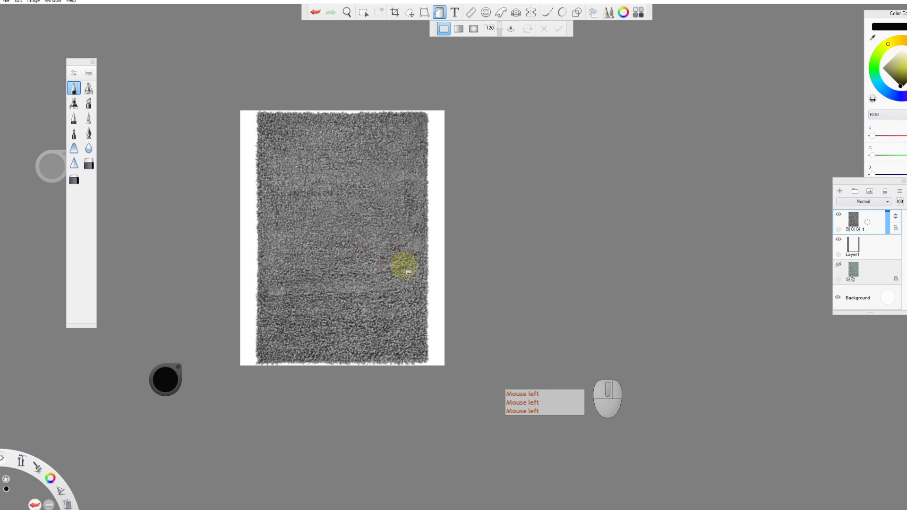
key("ctrl")
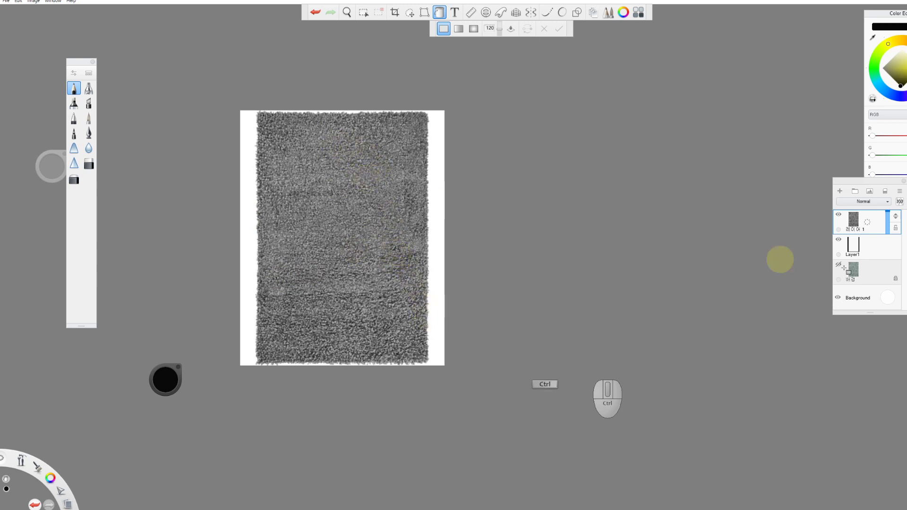
Compare the gray rug image with the green one by showing the green layer and toggling the gray layer's visibility
left_click(871, 268)
left_click(839, 265)
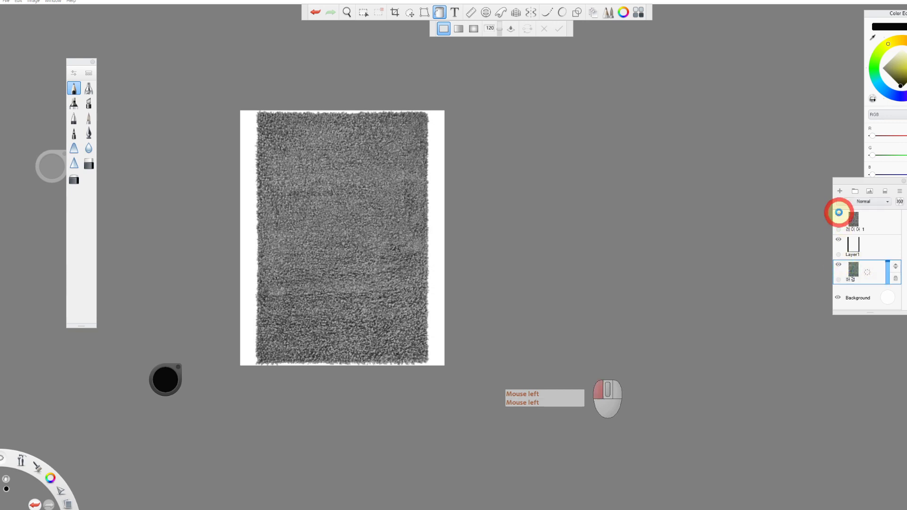
left_click(838, 212)
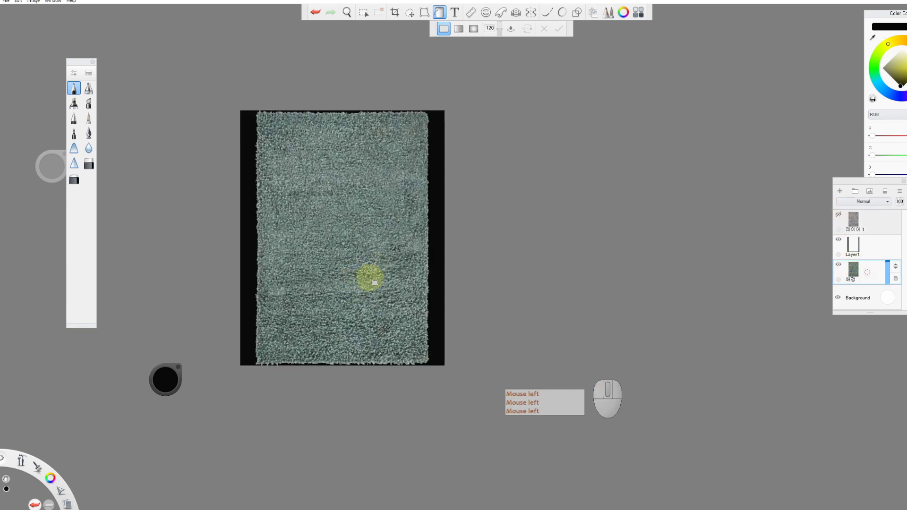
left_click(859, 218)
left_click(838, 214)
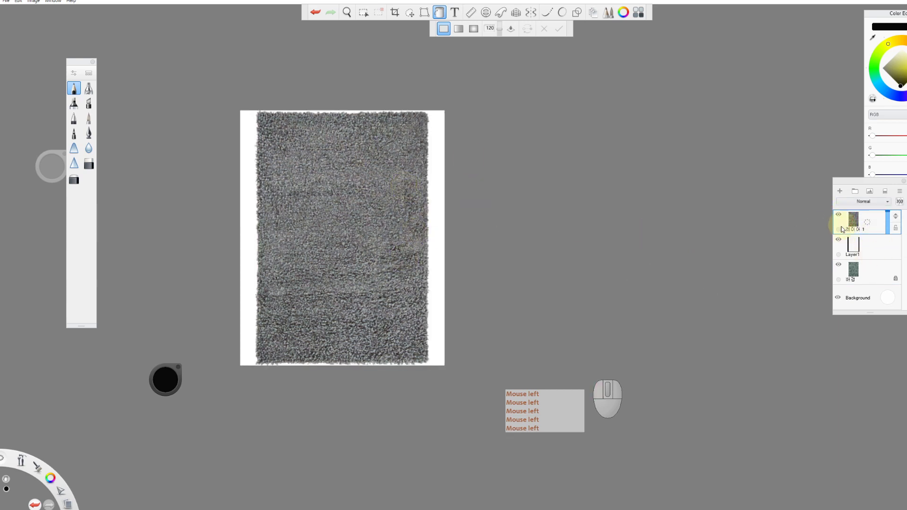
Compare the gray rug, green rug and mask layers by toggling their visibility, leaving only the gray rug layer shown
left_click(881, 269)
left_click(839, 264)
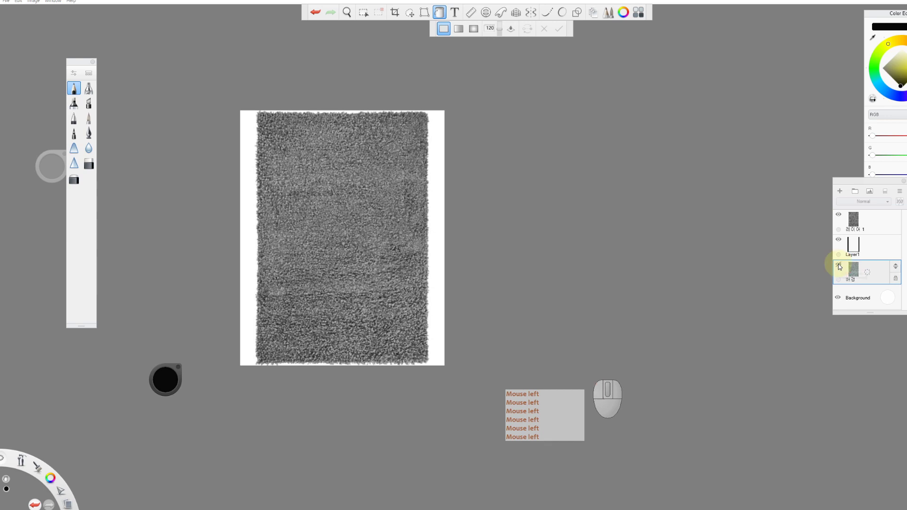
left_click(839, 239)
left_click(839, 215)
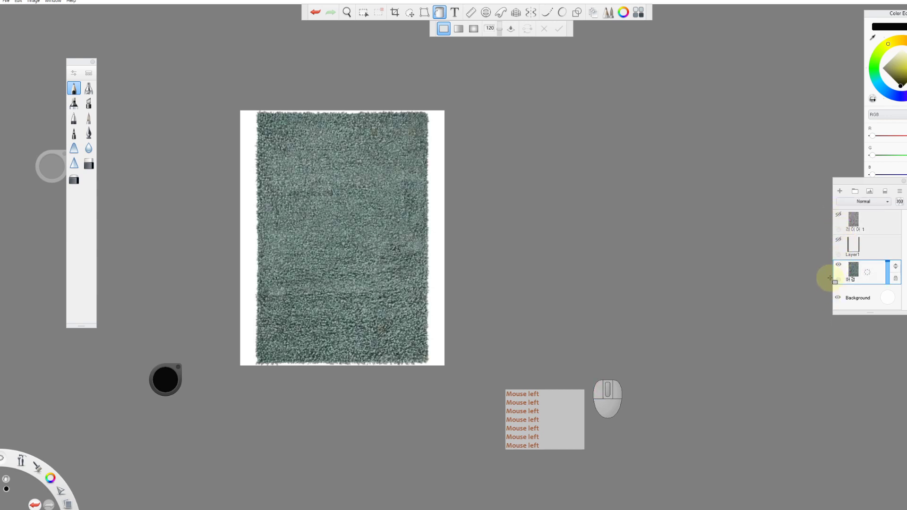
left_click(839, 265)
left_click(839, 240)
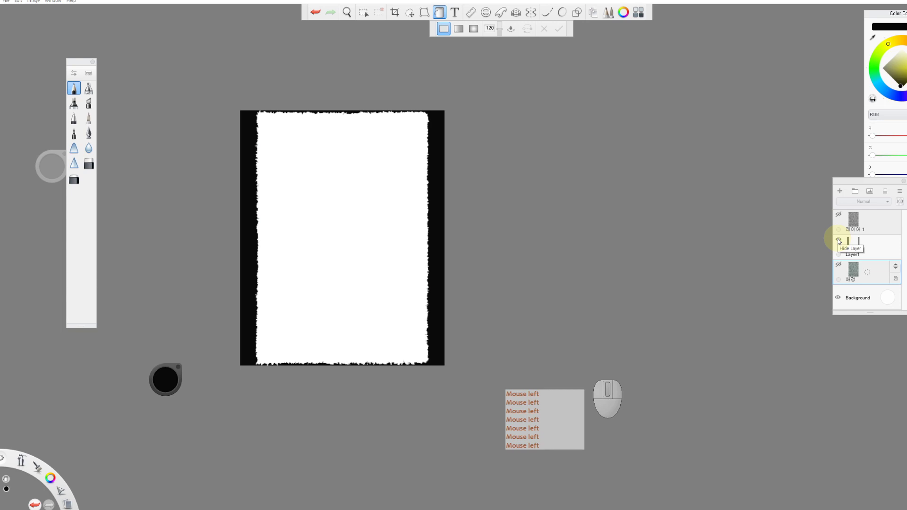
left_click(839, 240)
left_click(839, 215)
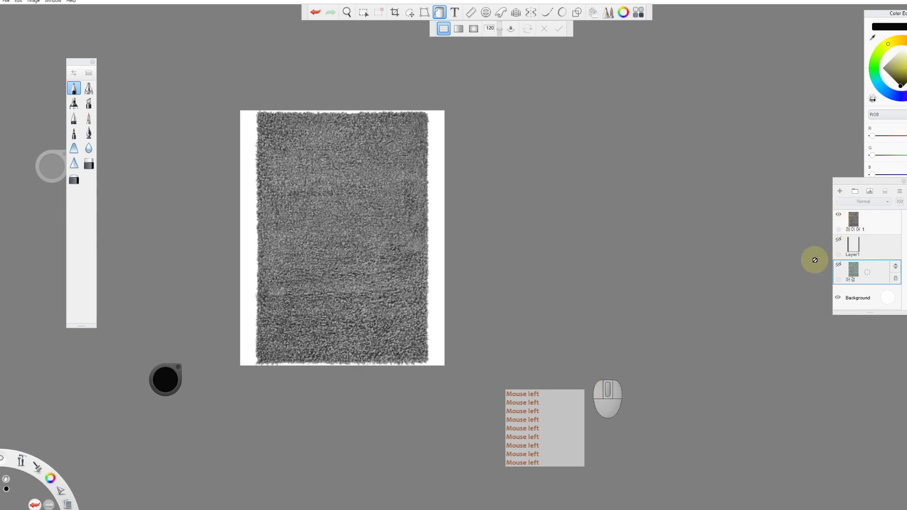
Switch to Maya, view the finished rug from another angle and reselect its plane
key("alt+Tab")
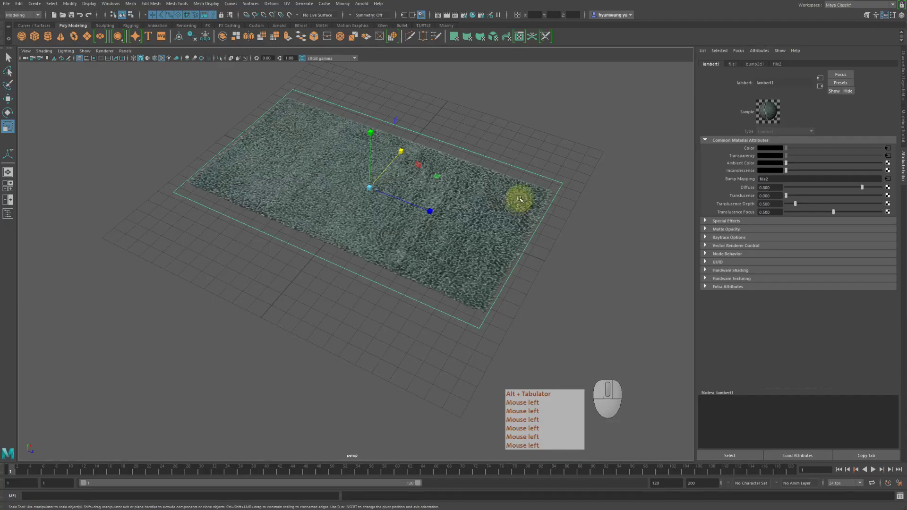
left_click_drag(520, 199, 559, 148, "alt")
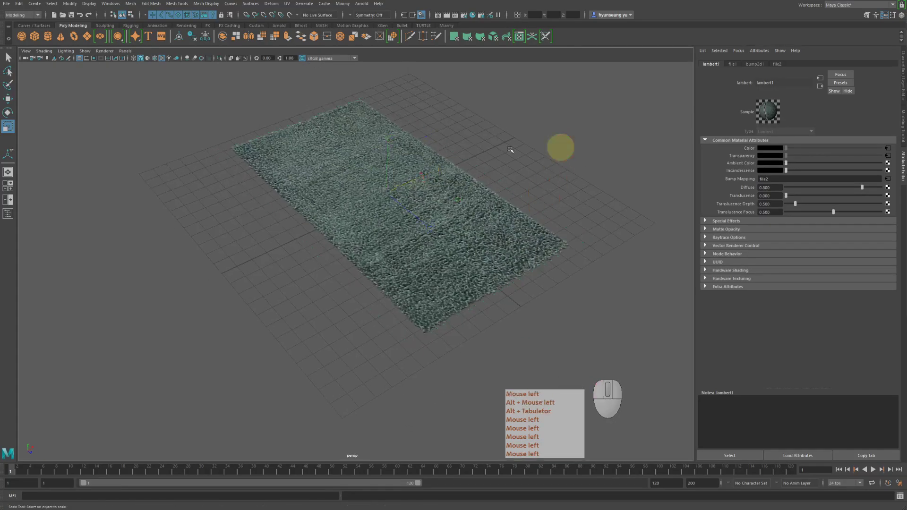
left_click(533, 283)
left_click(415, 142)
left_click(373, 175)
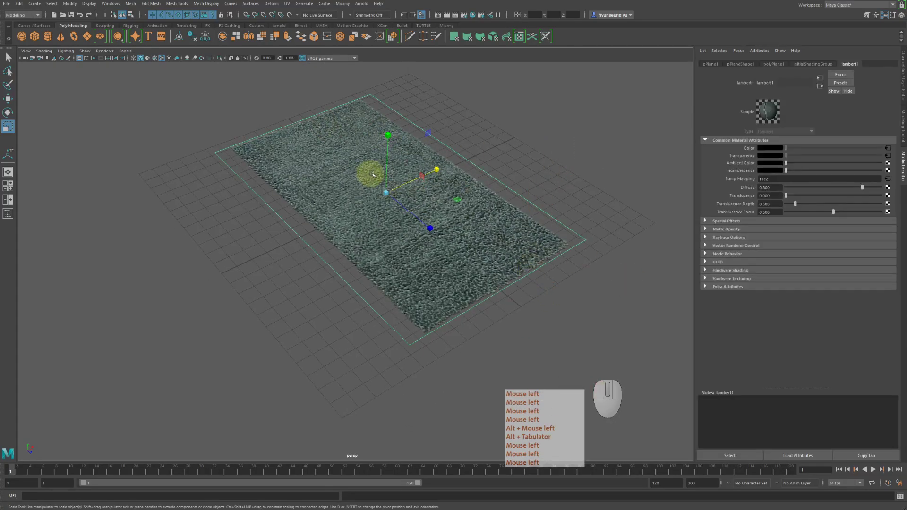
Create a new polygon plane, scale it up and move it beside the finished rug
left_click(87, 36)
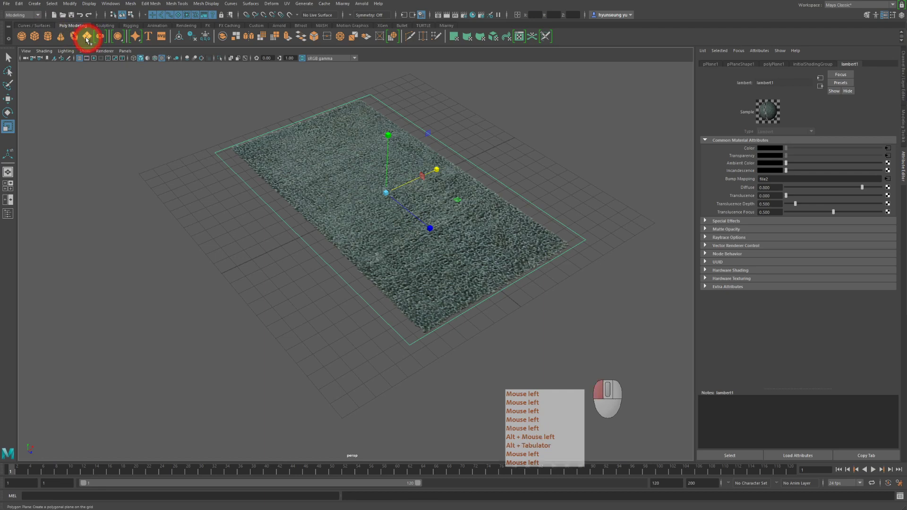
left_click_drag(468, 126, 449, 148, "alt")
key("r")
middle_click_drag(425, 218, 621, 223)
key("w")
left_click_drag(441, 206, 699, 201)
middle_click_drag(699, 201, 348, 148, "alt")
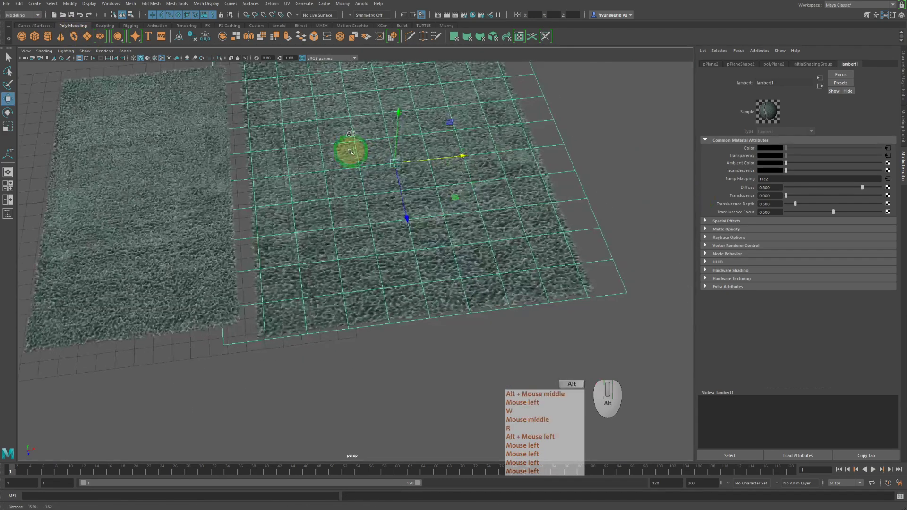
Assign a new Lambert material to the new plane
right_click_drag(500, 174, 445, 154, "alt")
middle_click_drag(445, 154, 474, 173, "alt")
right_click_drag(474, 173, 525, 380)
left_click_drag(416, 323, 395, 292, "alt")
right_click_drag(396, 291, 500, 279, "alt")
left_click(574, 205)
middle_click_drag(553, 202, 522, 221, "alt")
left_click(521, 221)
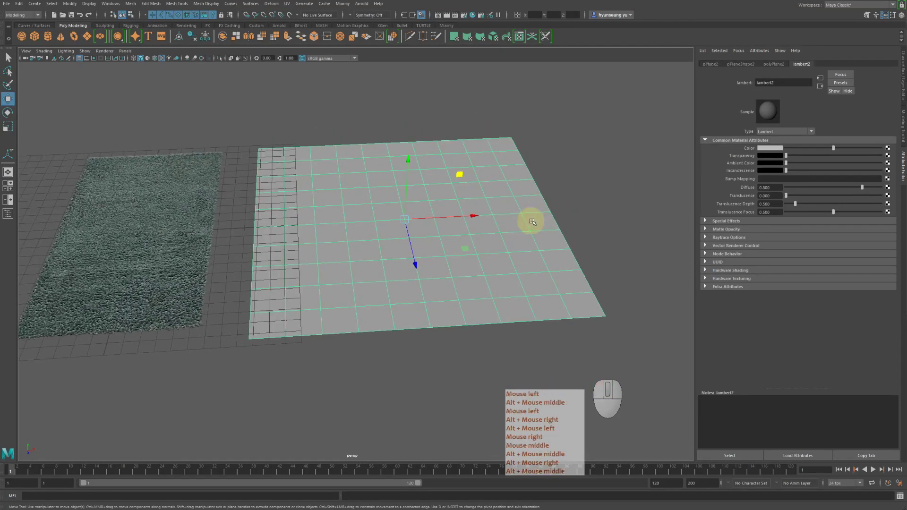
Map a file texture to the new material's color and load rug_color.jpg from the sourceimages folder
left_click(888, 149)
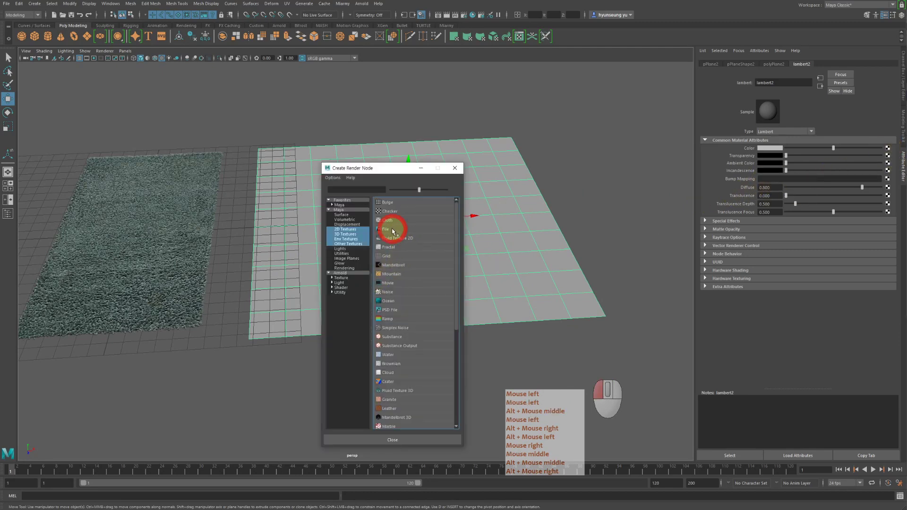
left_click(392, 230)
left_click(890, 166)
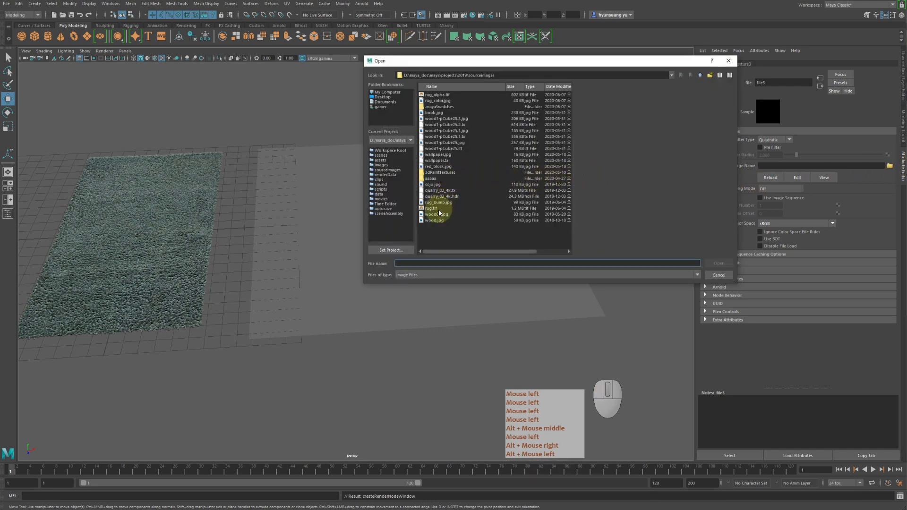
left_click(445, 102)
left_click(719, 263)
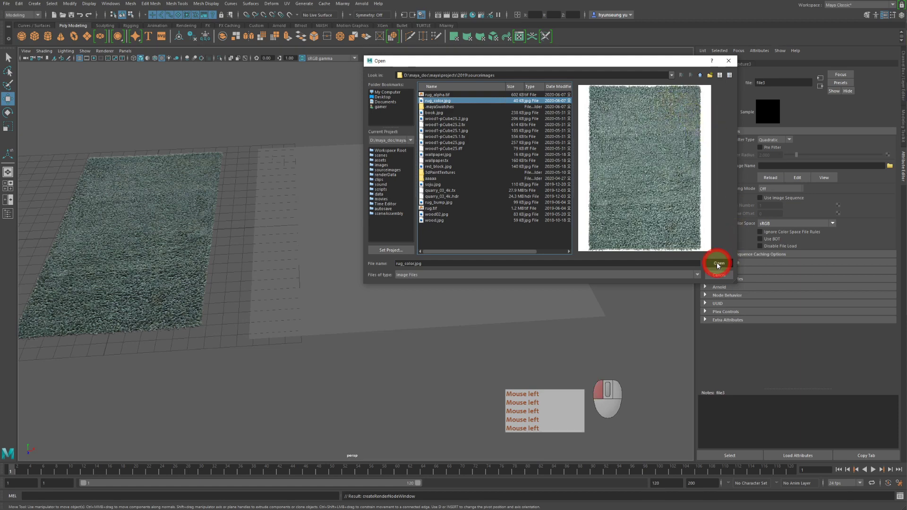
left_click_drag(548, 238, 547, 244, "alt")
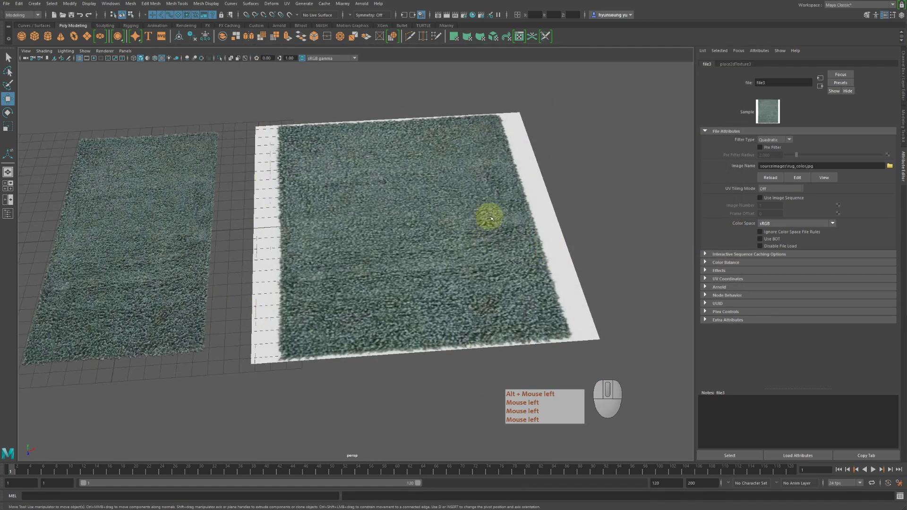
key("w")
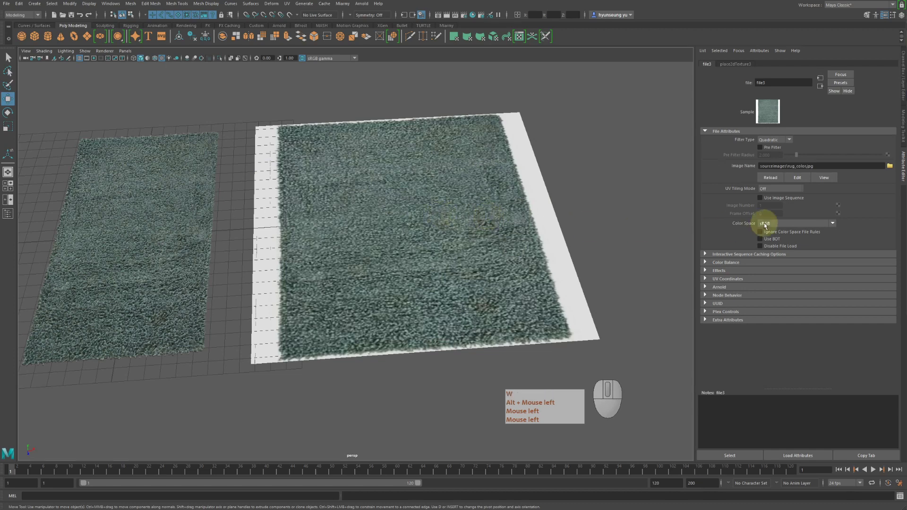
Map a file texture to the new material's transparency, load rug_alpha.tif and return to the material's attributes
left_click(820, 88)
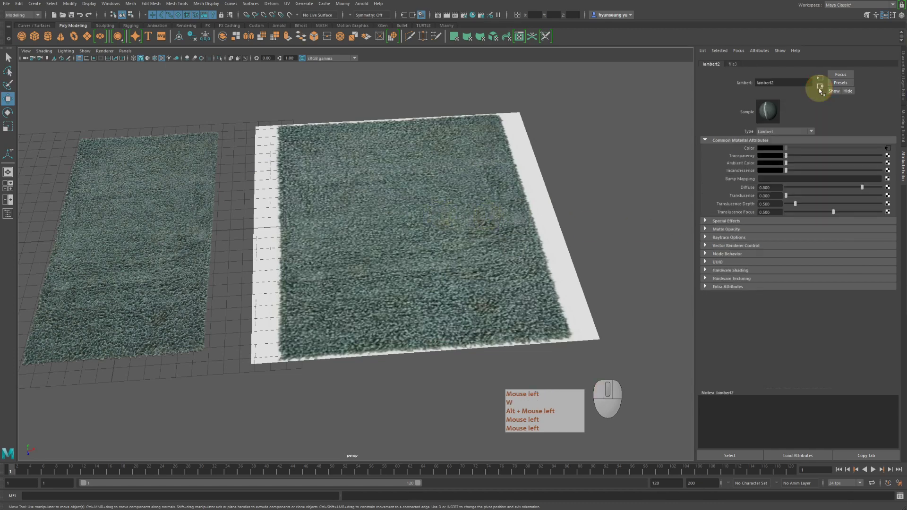
left_click(887, 156)
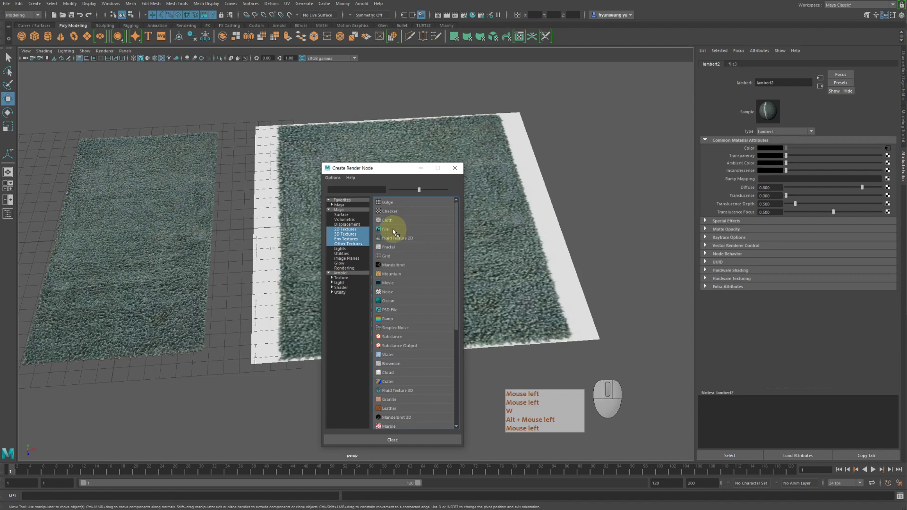
left_click(393, 230)
left_click(890, 166)
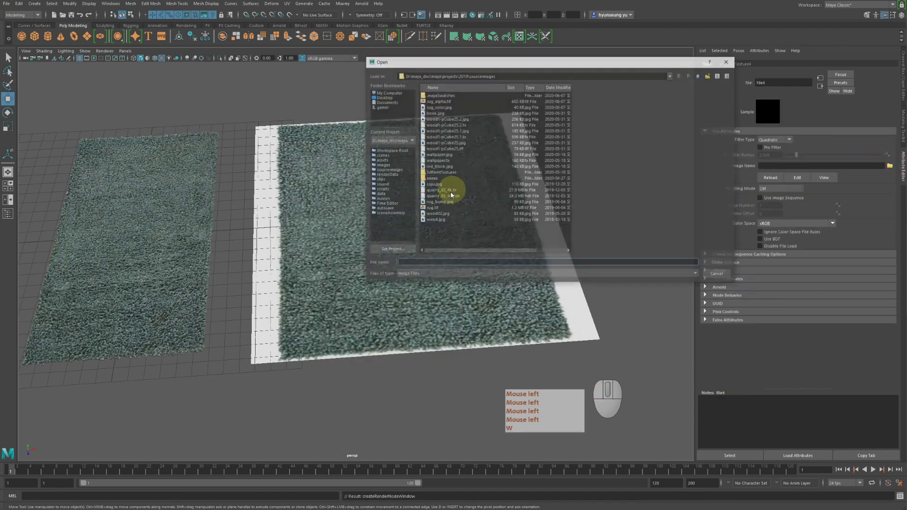
left_click(443, 101)
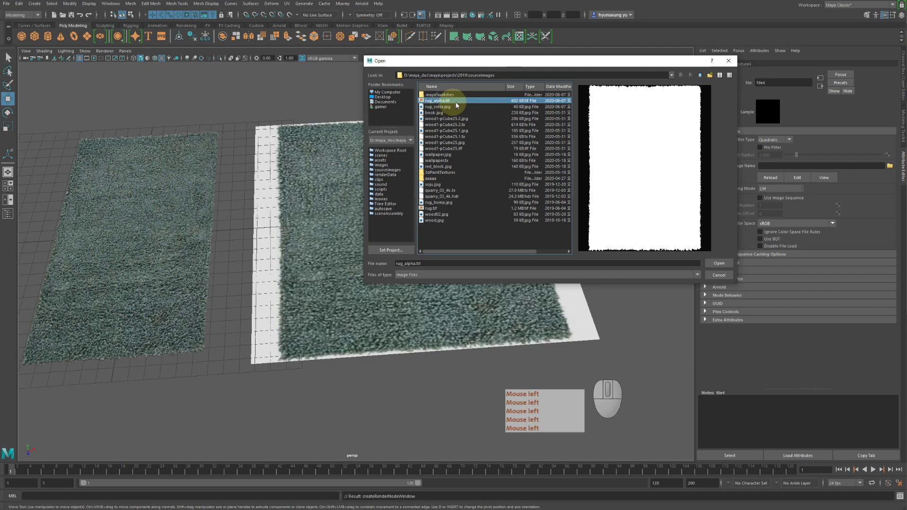
double_click(443, 102)
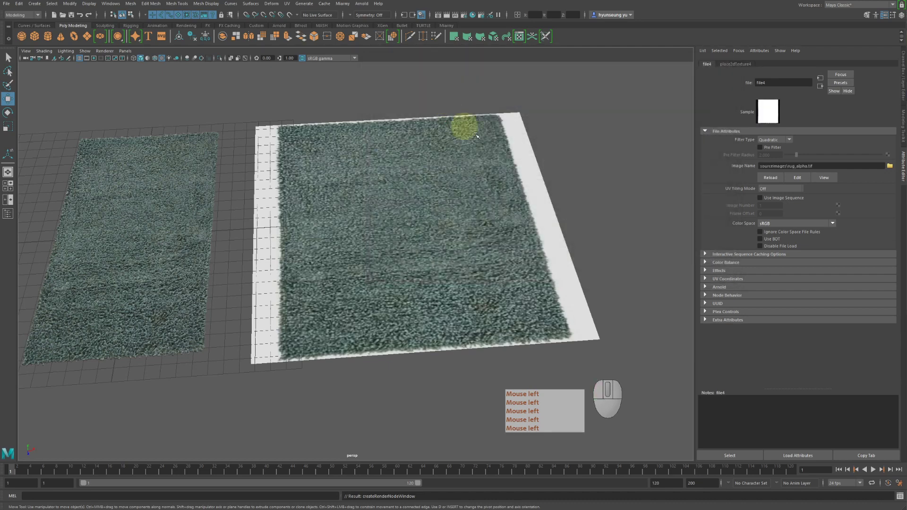
left_click_drag(569, 212, 382, 164, "alt")
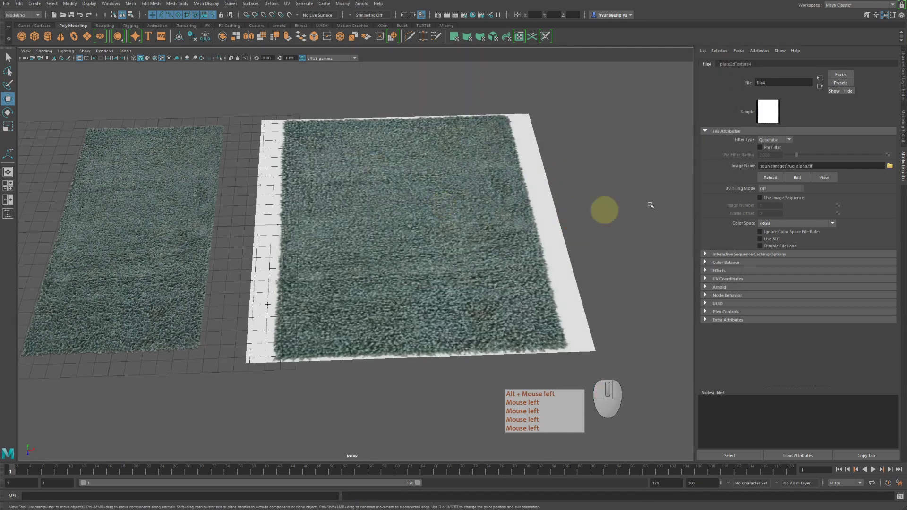
left_click(821, 86)
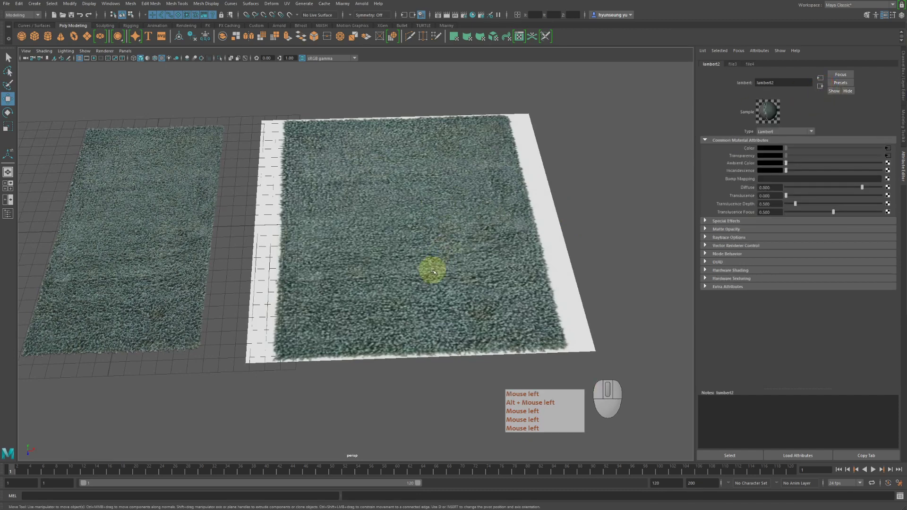
Try Combined Textures and Transparency as the new material's hardware textured channel, and set it back to Color
left_click_drag(444, 279, 517, 225, "alt")
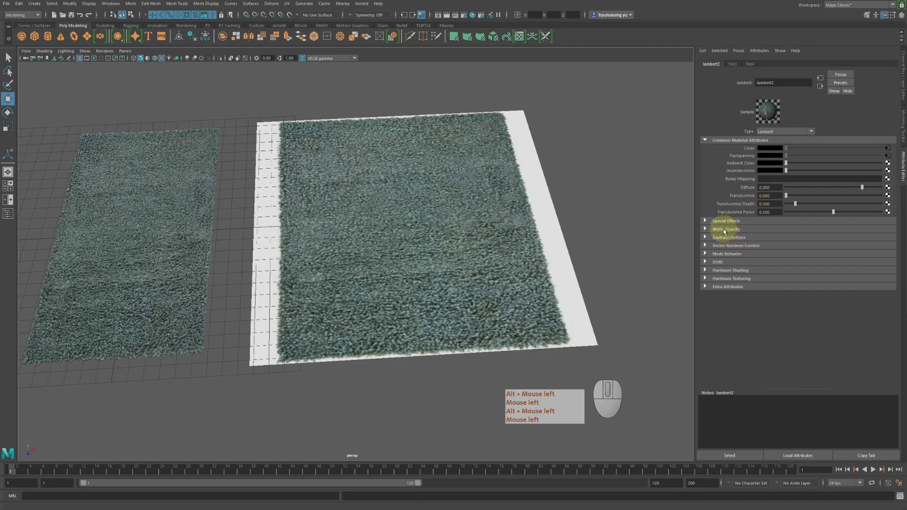
left_click(730, 272)
left_click(730, 272)
left_click(730, 278)
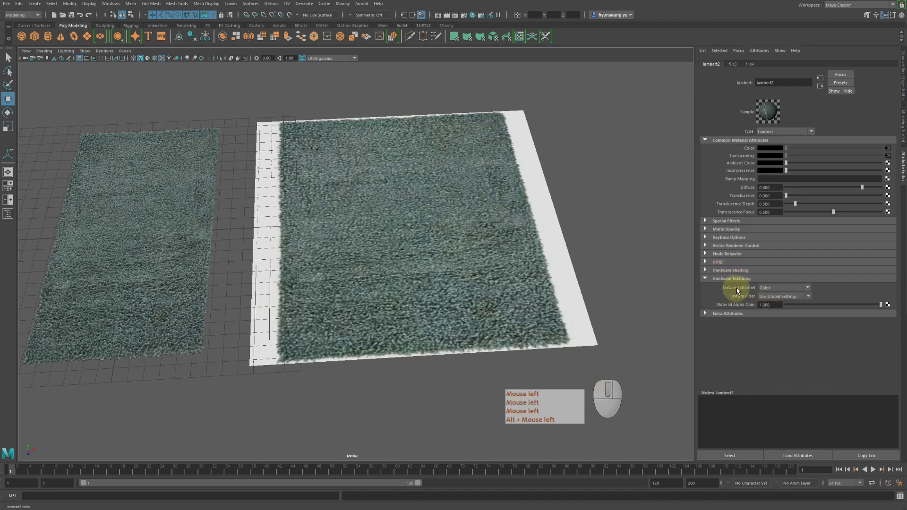
left_click(787, 288)
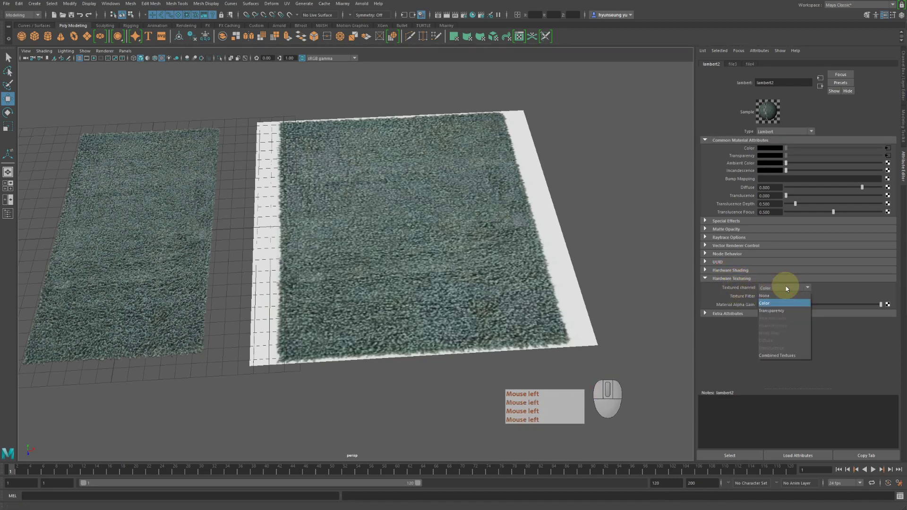
left_click(781, 356)
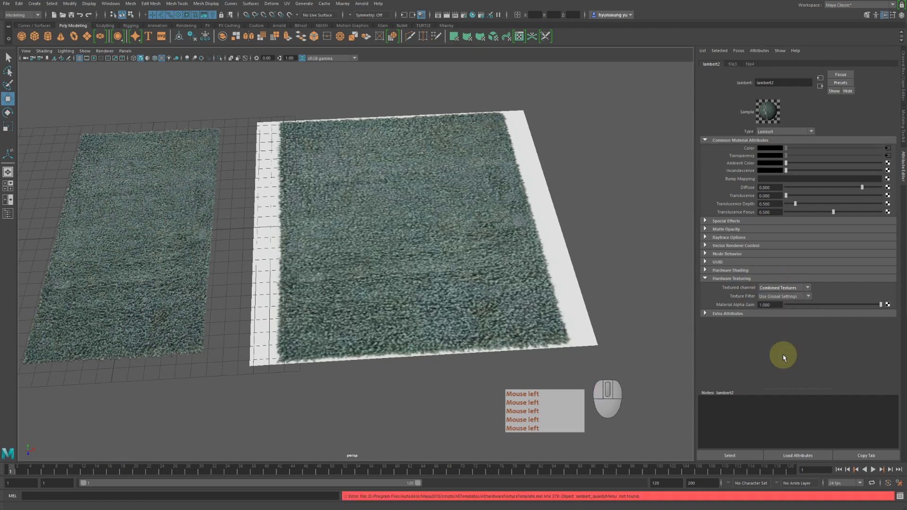
left_click(783, 288)
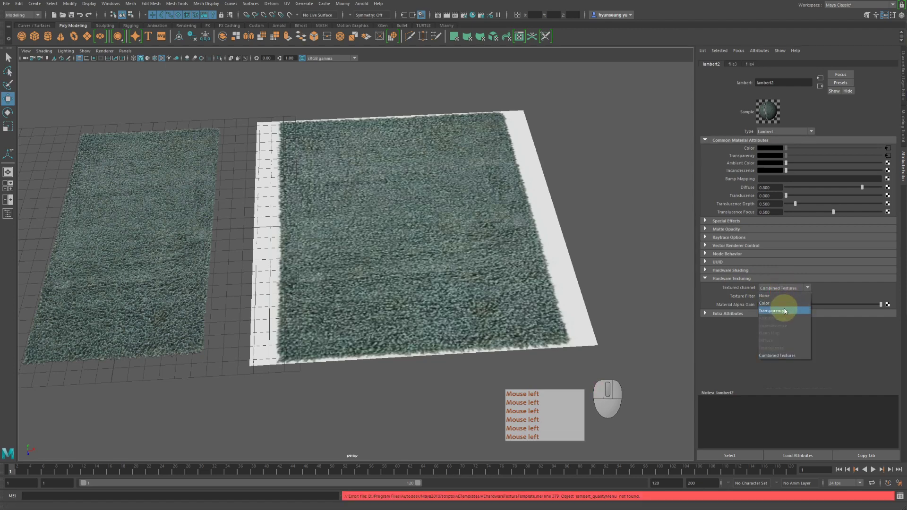
left_click(781, 308)
left_click(785, 289)
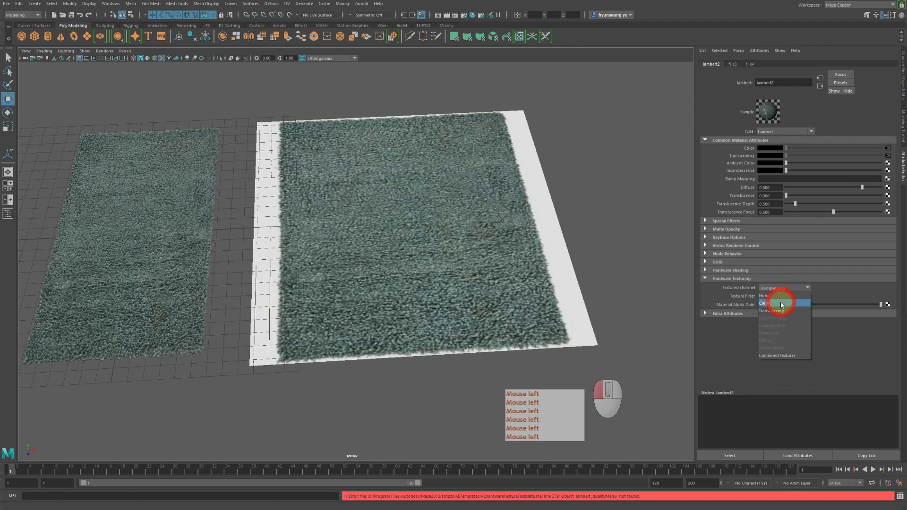
left_click(780, 303)
left_click(782, 288)
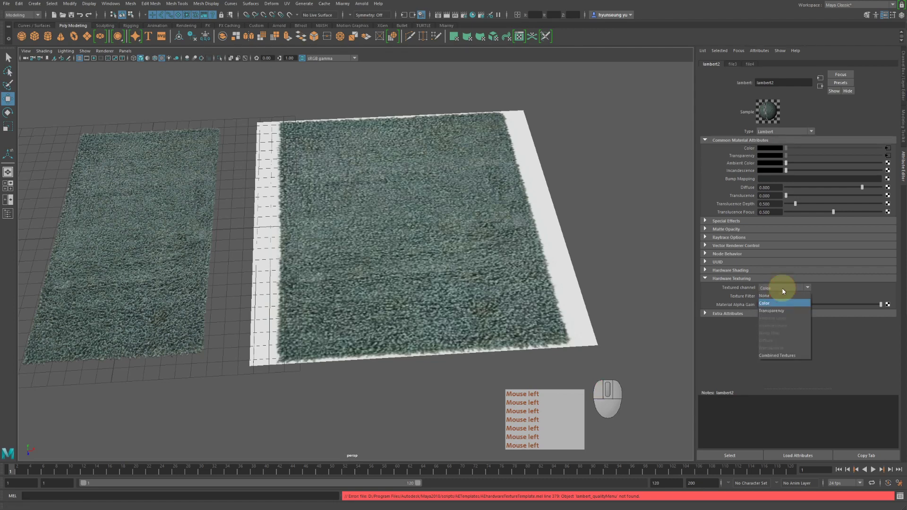
left_click(780, 303)
Open the render view for the view of both rugs and cancel the Arnold render
left_click_drag(632, 229, 803, 158, "alt")
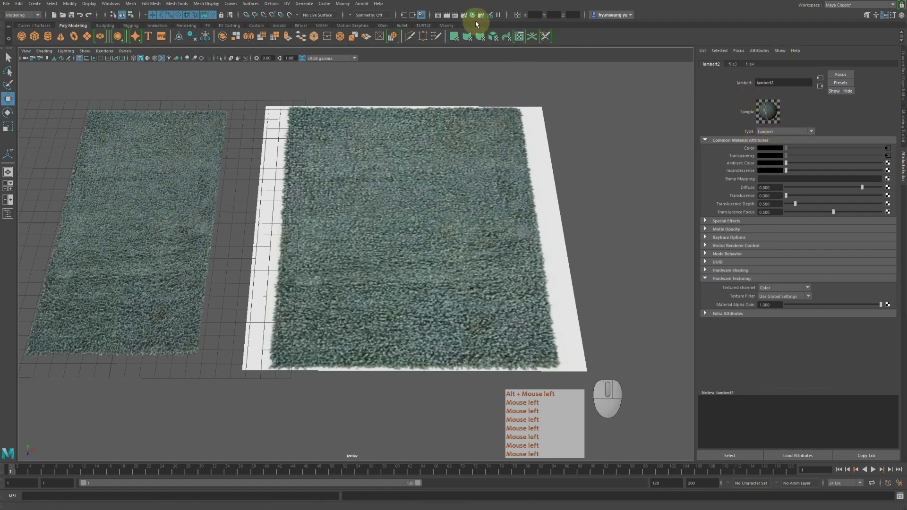
left_click(438, 14)
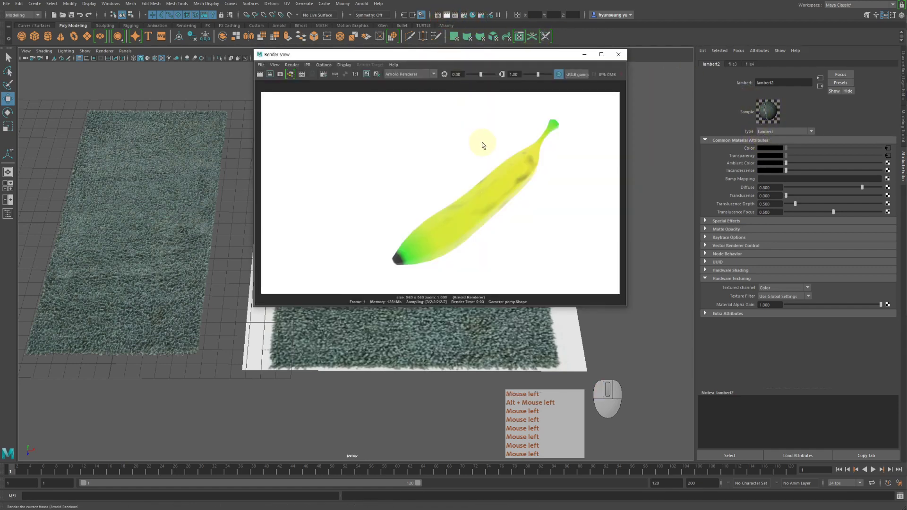
key("Escape")
key("Escape")
key("Escape")
key("Escape")
key("Escape")
key("Escape")
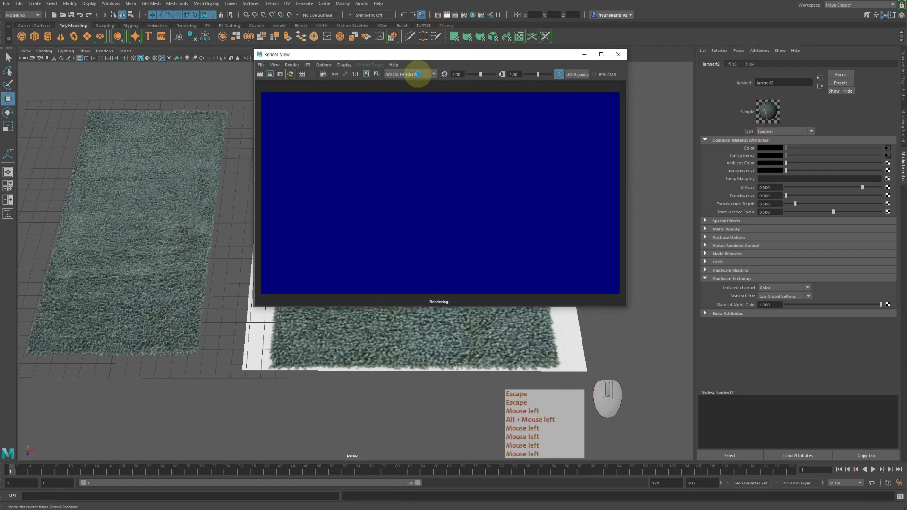
Set the renderer to Maya Software, render both rugs and close the render view
left_click(417, 74)
left_click(399, 82)
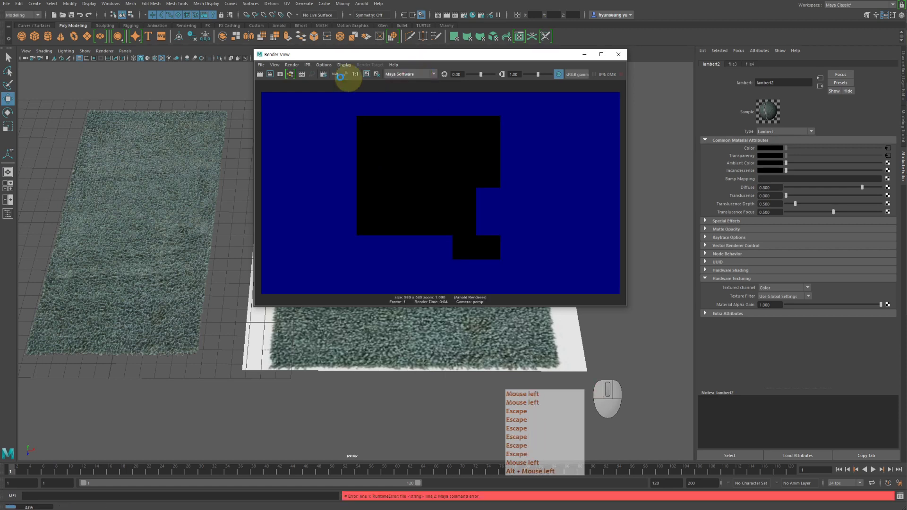
left_click(260, 75)
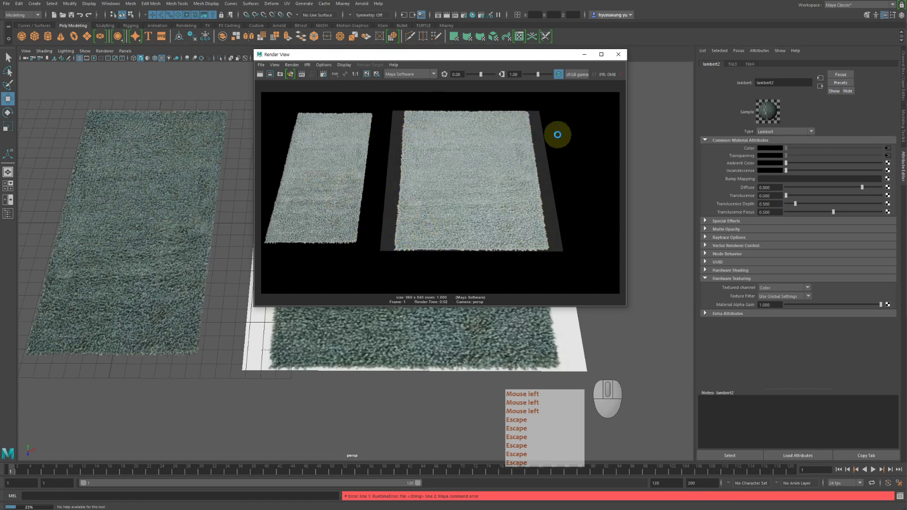
left_click(618, 55)
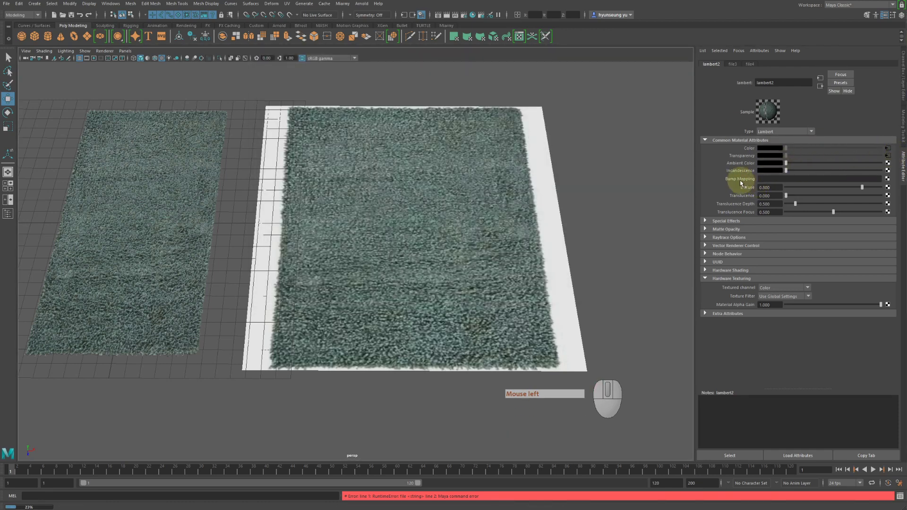
Map a file texture to the second rug material's bump mapping and load rug_bump.jpg
left_click(888, 179)
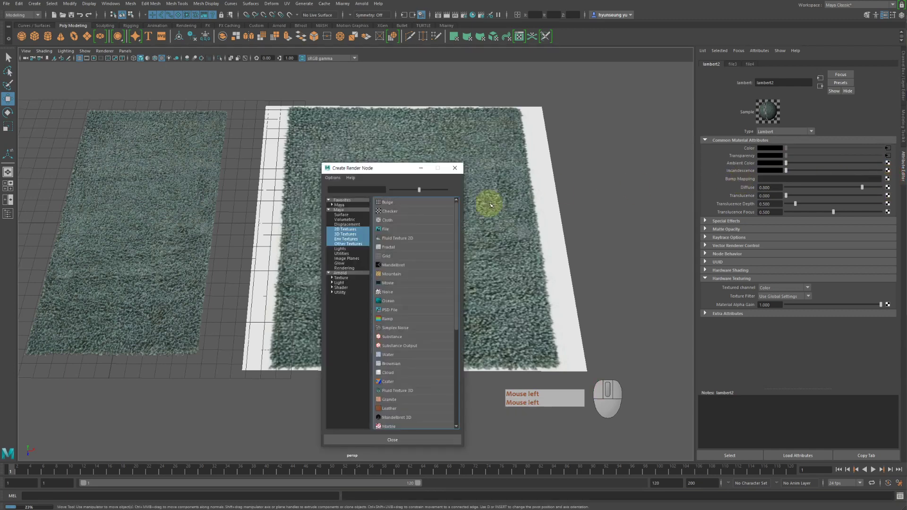
left_click(392, 228)
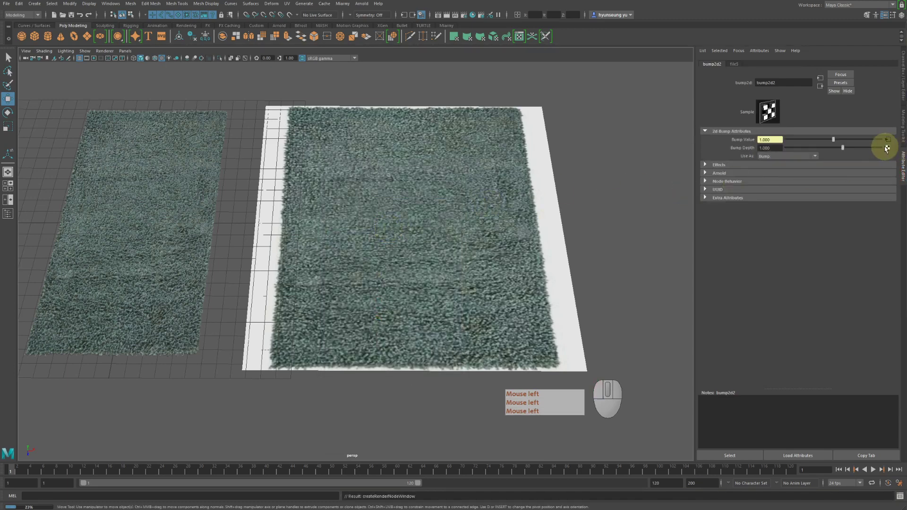
left_click(886, 140)
left_click(889, 168)
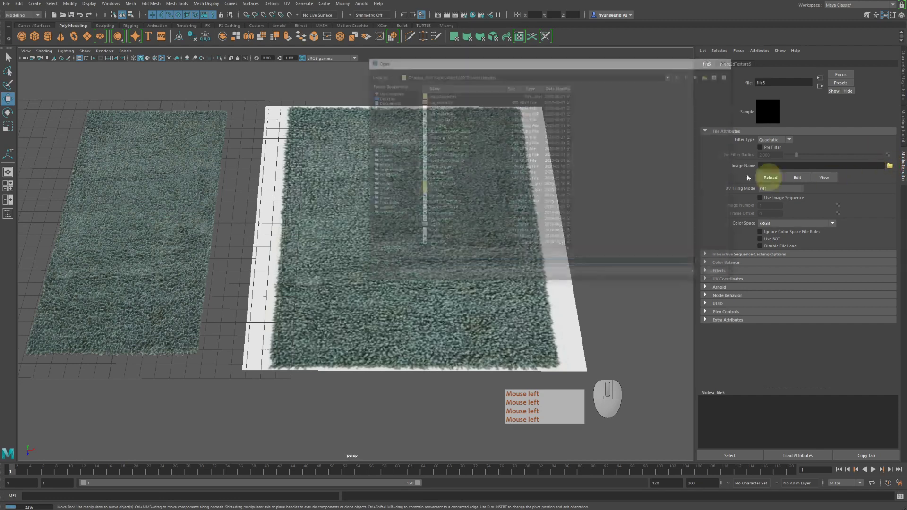
left_click(439, 114)
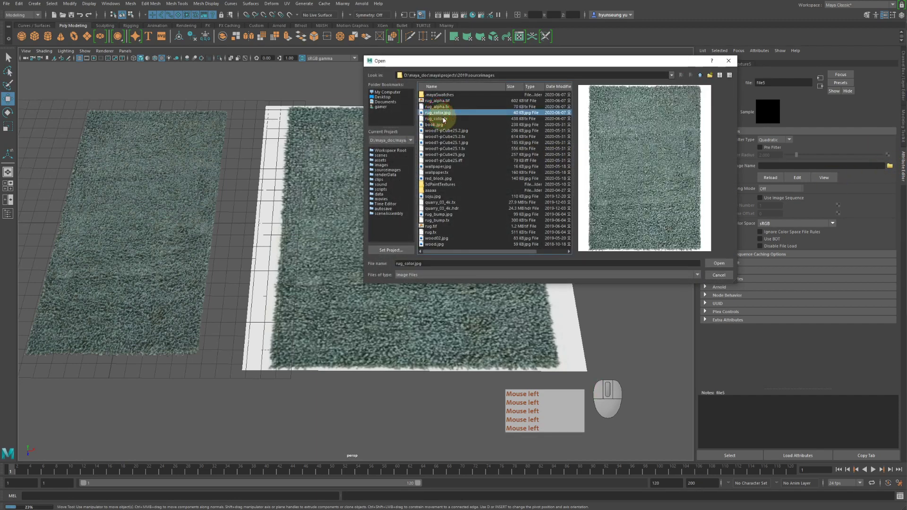
left_click(445, 215)
left_click(445, 215)
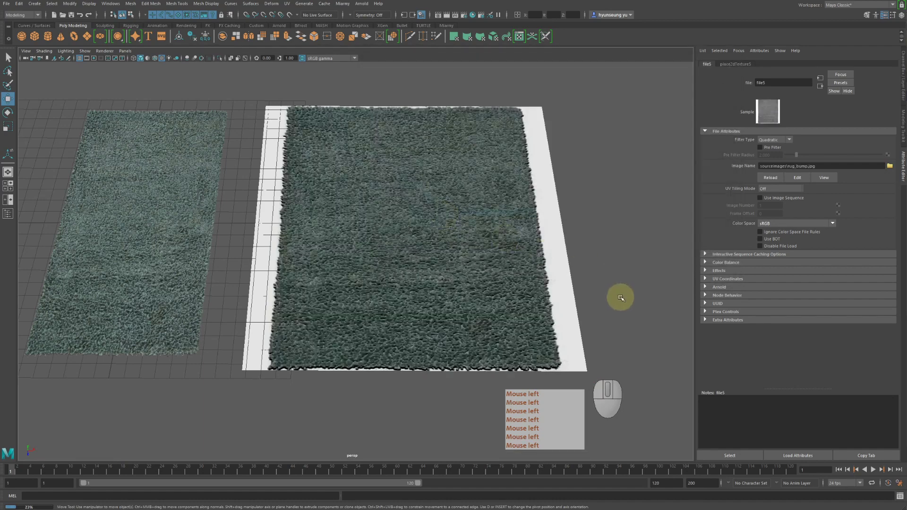
Examine the bump relief on the second rug, compare both rugs' materials and render the two planes with Maya Software
left_click_drag(617, 295, 555, 265, "alt")
middle_click_drag(555, 265, 583, 178, "alt")
left_click_drag(583, 178, 559, 175, "alt")
middle_click_drag(559, 174, 560, 212, "alt")
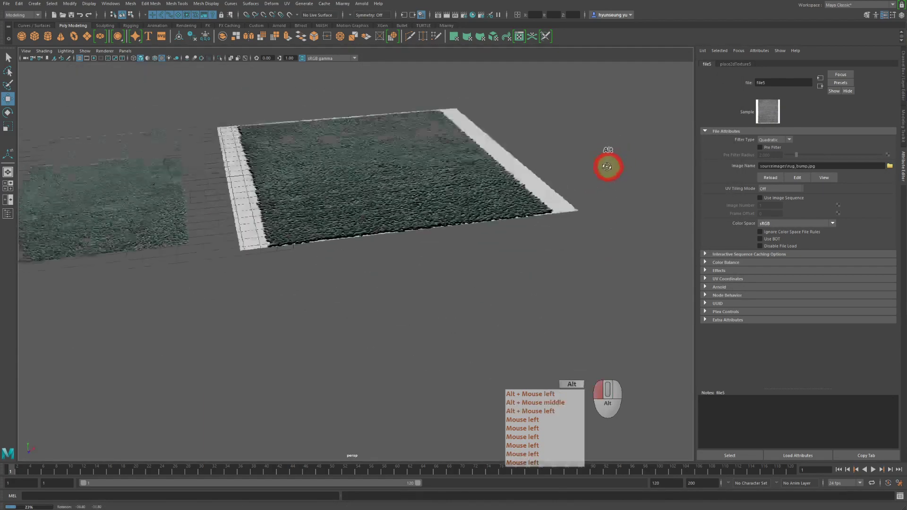
left_click_drag(560, 213, 390, 202, "alt")
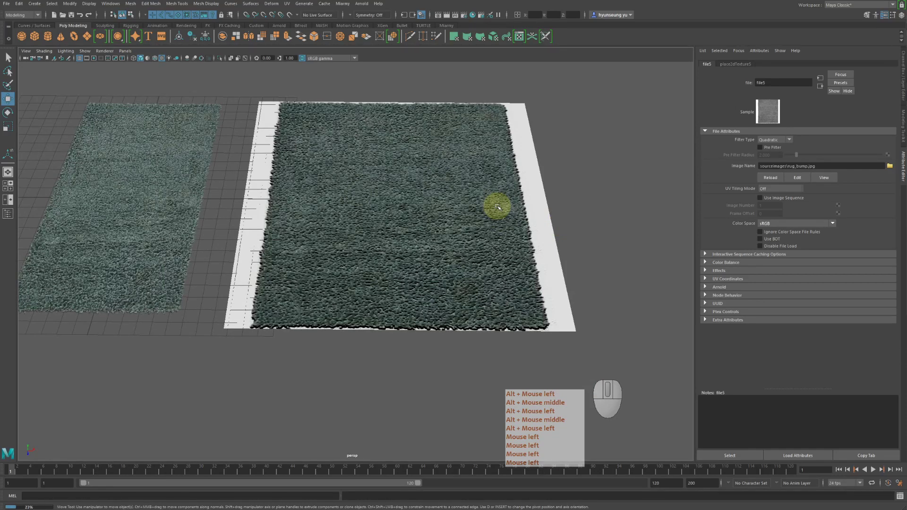
left_click(173, 236)
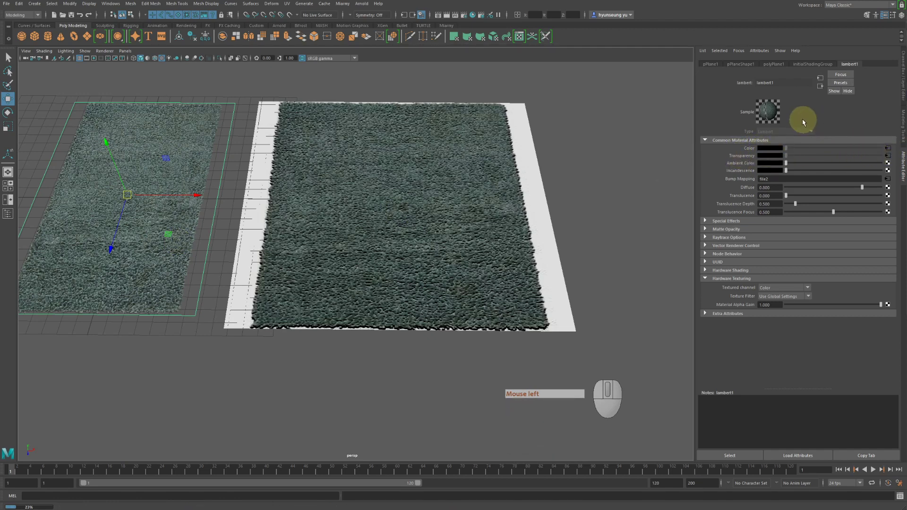
left_click(469, 187)
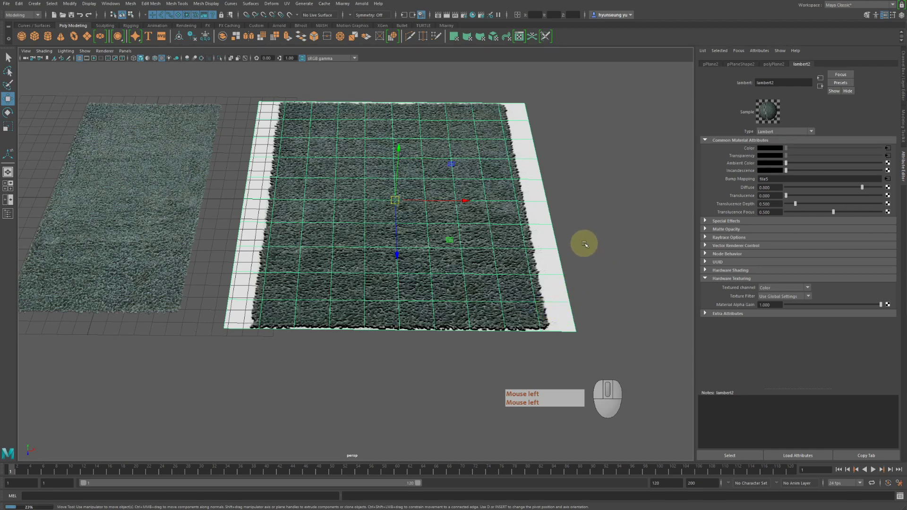
left_click_drag(520, 222, 514, 207, "alt")
left_click(448, 14)
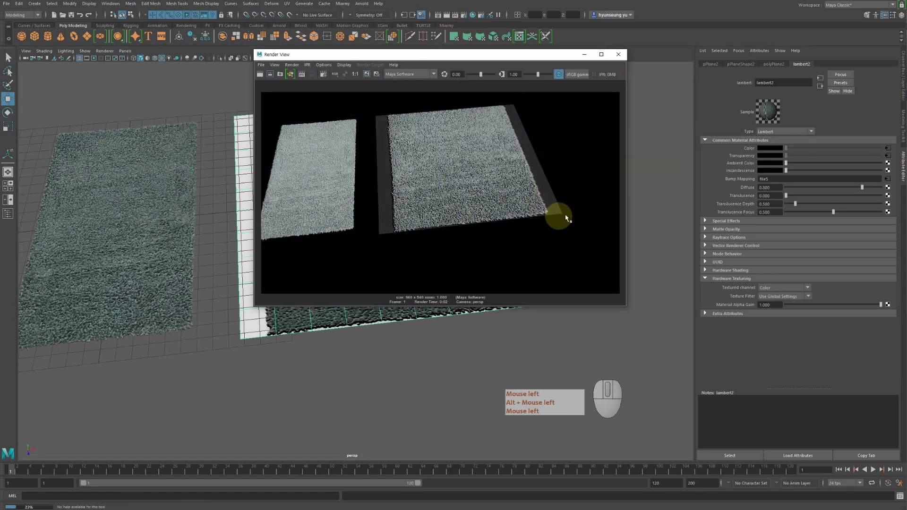
Open the transparency file texture's attributes, switch to SketchBook and leave only the Layer1 mask visible over the background
left_click(889, 156)
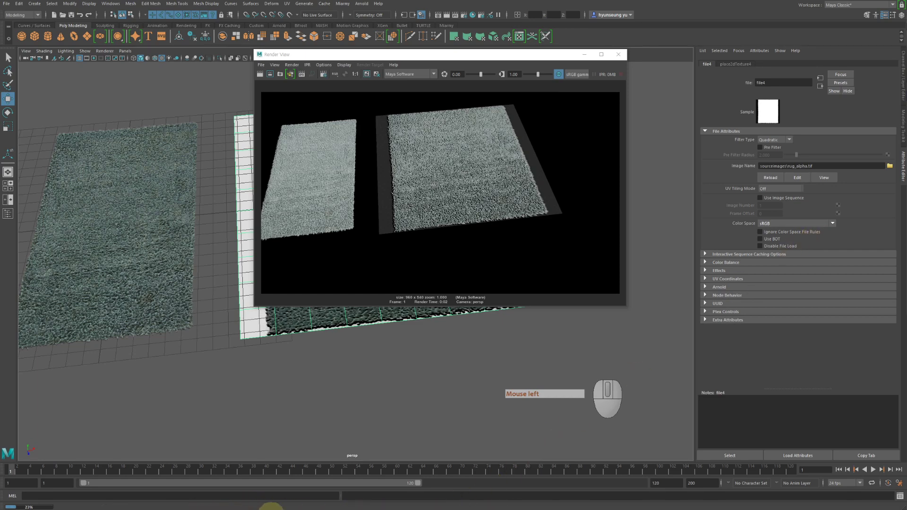
left_click(290, 507)
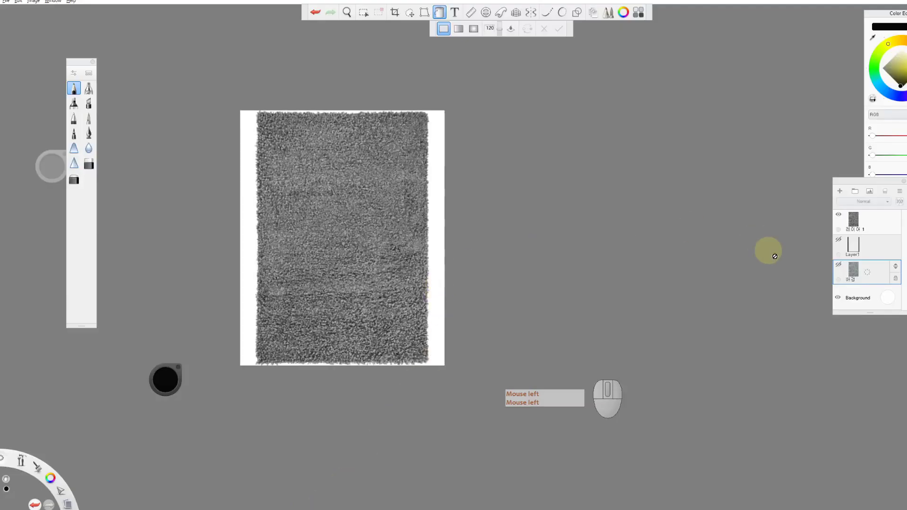
left_click(878, 245)
left_click(839, 239)
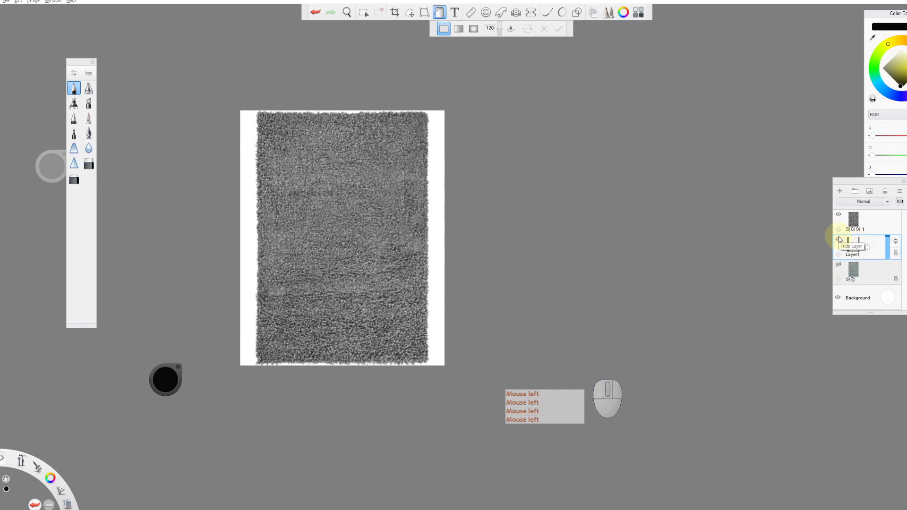
left_click(839, 264)
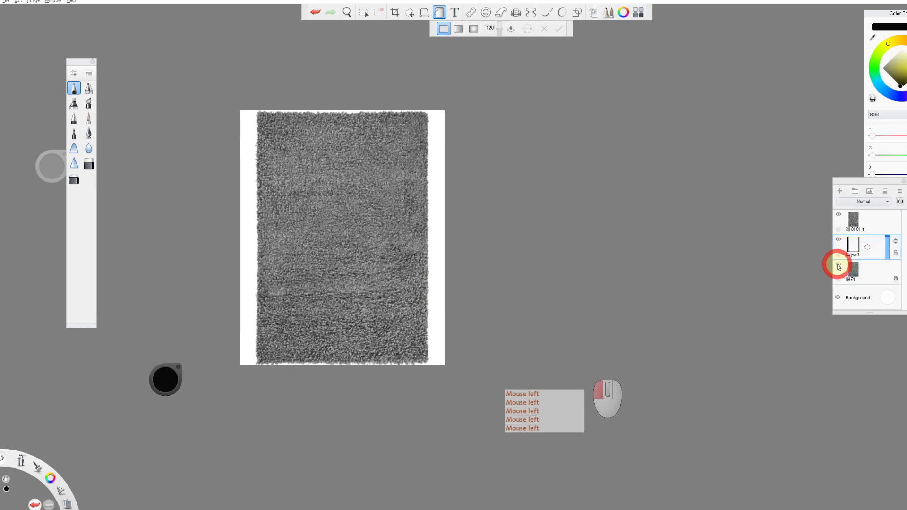
left_click(839, 221)
left_click(838, 238)
left_click(839, 216)
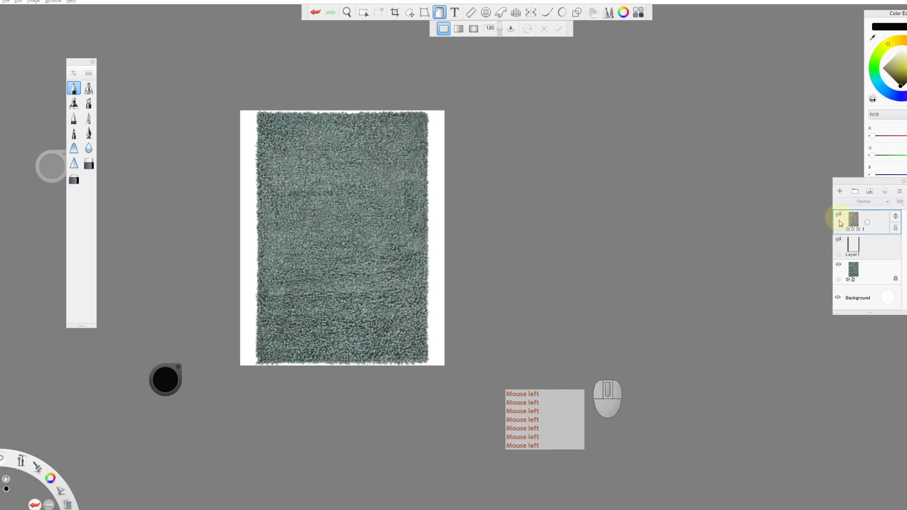
left_click(838, 238)
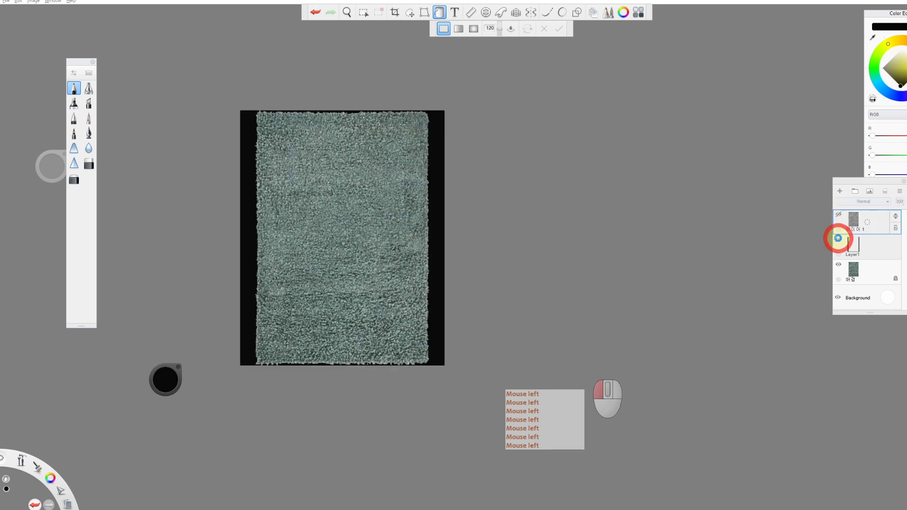
left_click(839, 265)
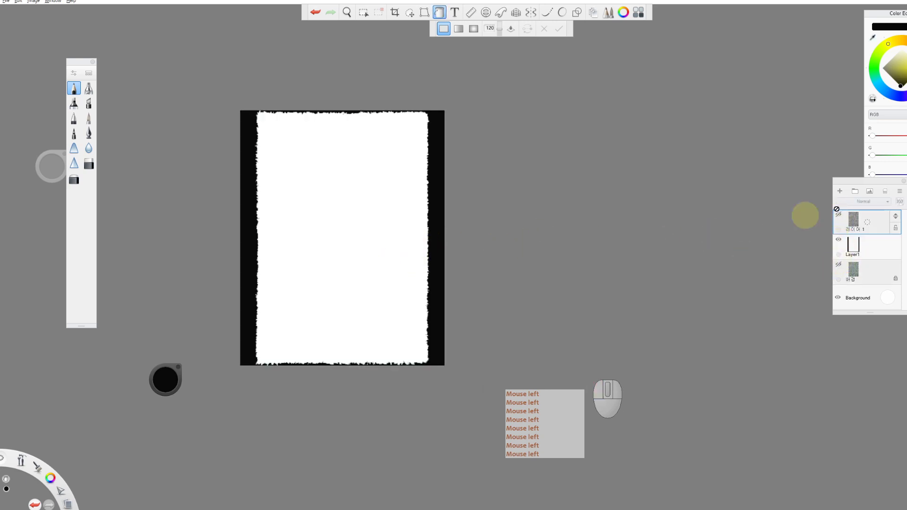
Sample the mask border's dark colour and lower its RGB values to make pure black the active colour
left_click(438, 211)
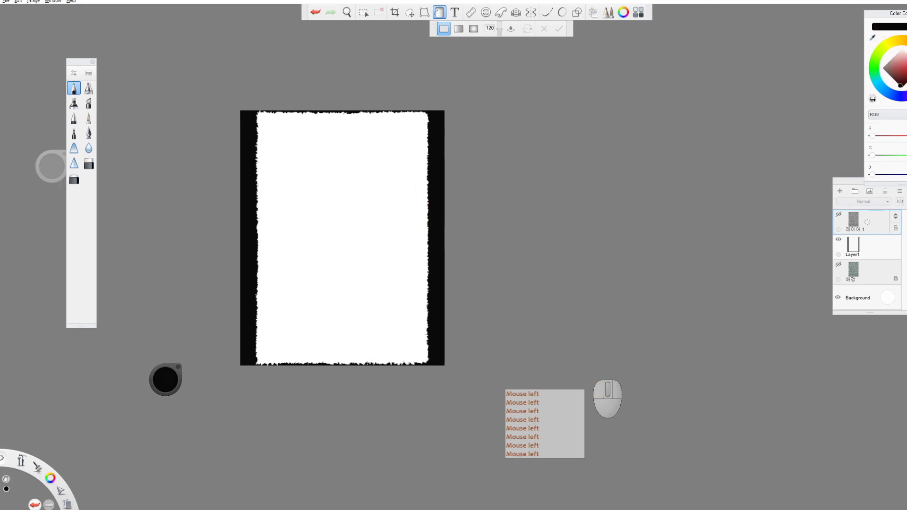
left_click(874, 135)
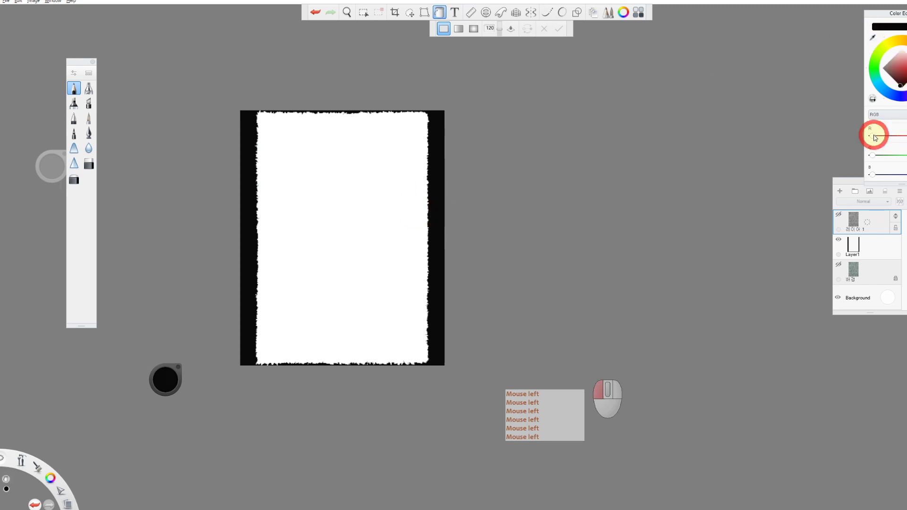
left_click_drag(873, 156, 844, 177)
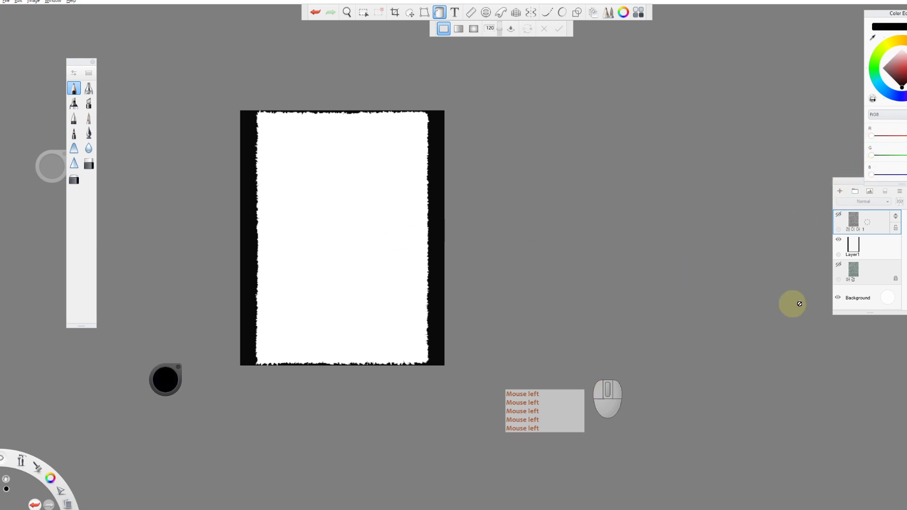
Select Layer1 and flood-fill the mask's borders on both sides of the rug shape with pure black
left_click(439, 13)
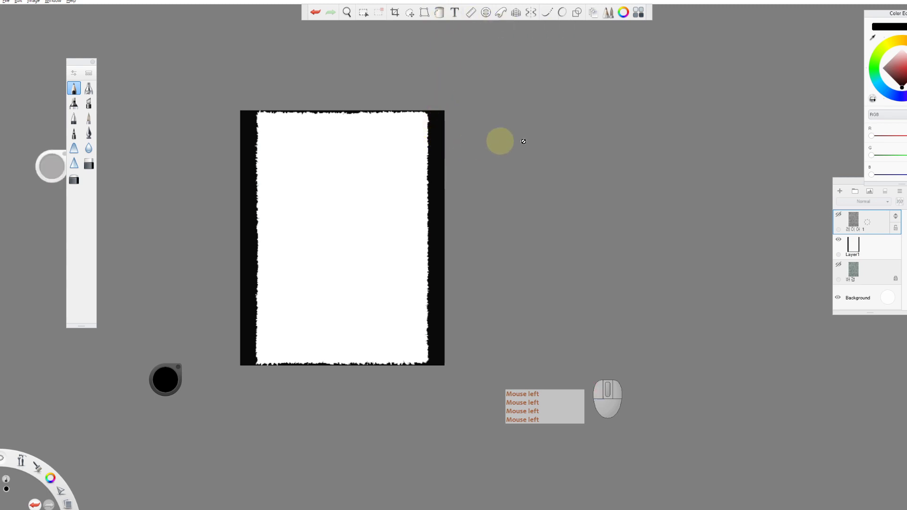
left_click(891, 255)
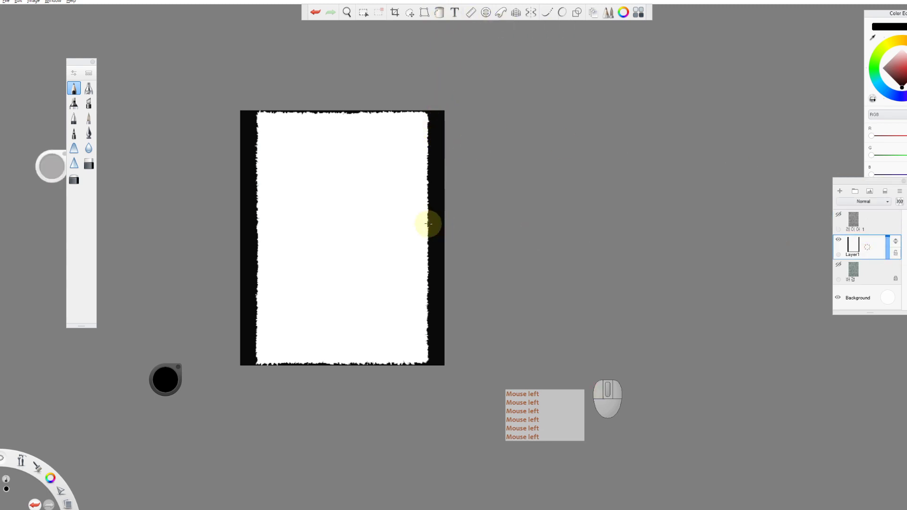
left_click(409, 13)
left_click(439, 13)
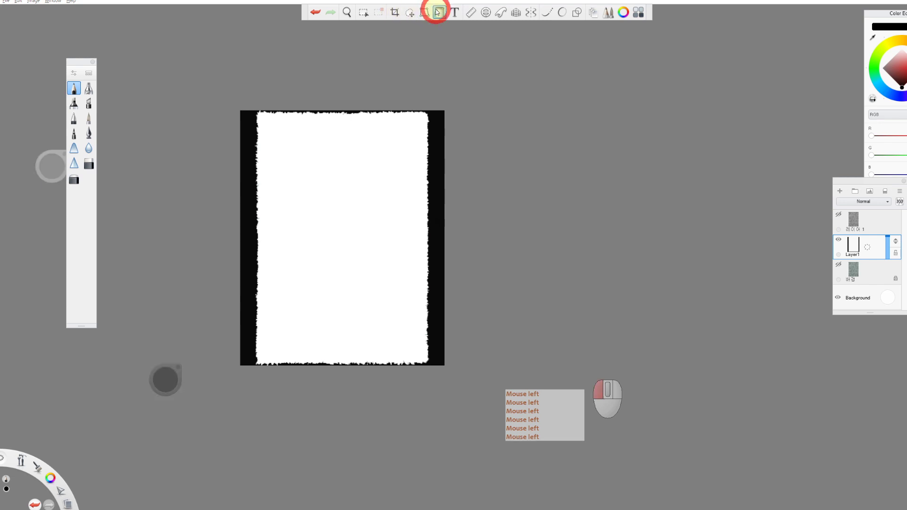
left_click(435, 161)
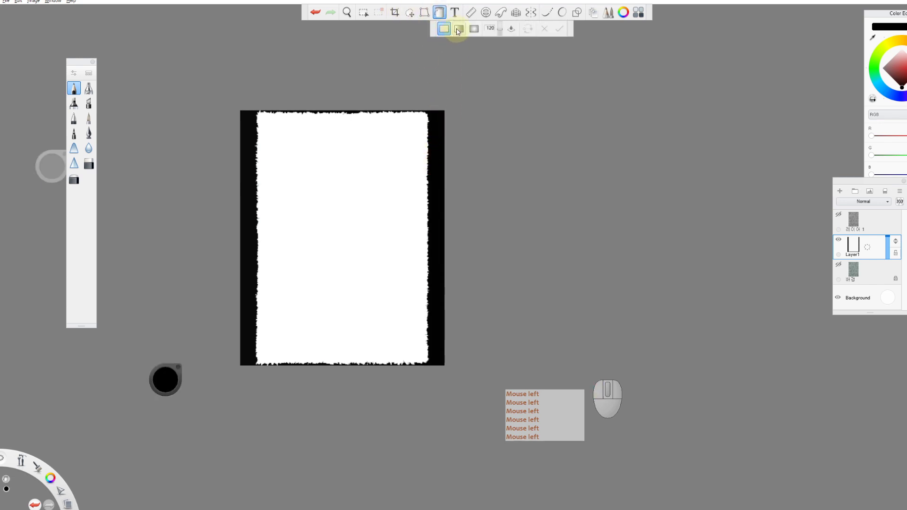
left_click(439, 13)
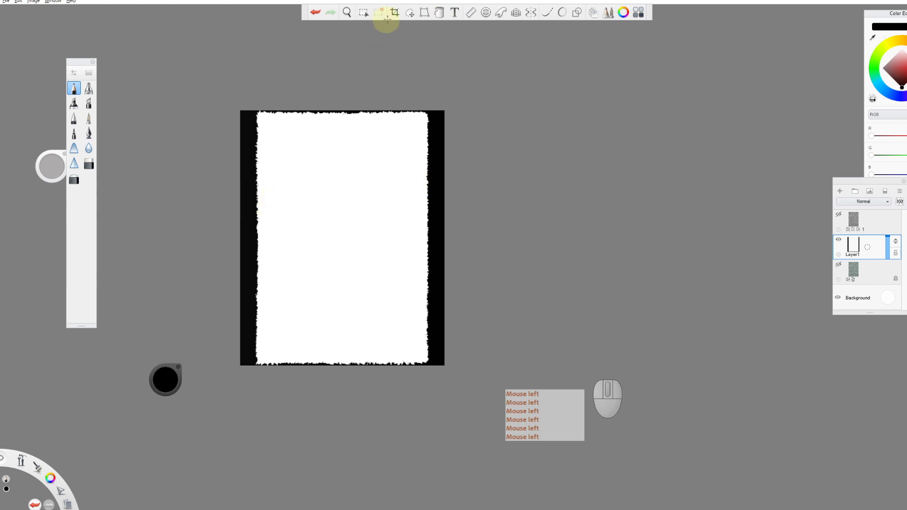
left_click(438, 17)
left_click(249, 202)
left_click(249, 203)
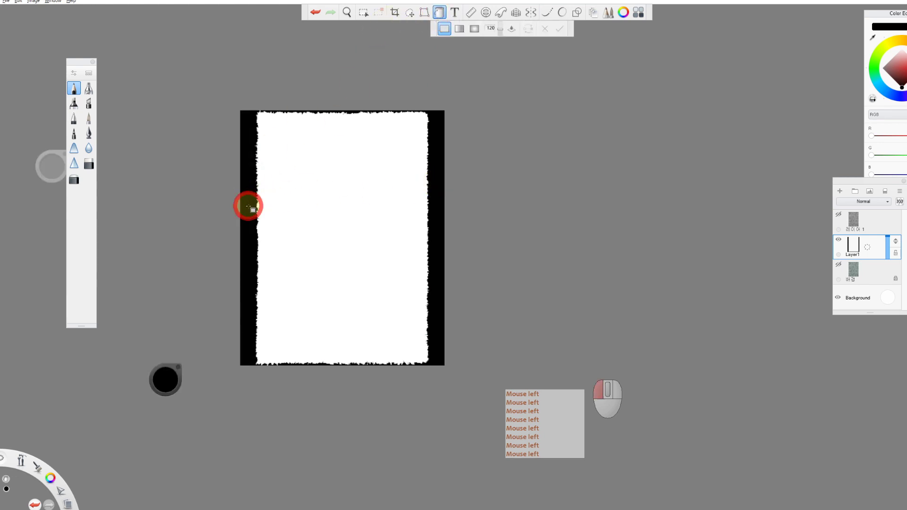
Sample the colour of both side borders of the mask to check that they are pure black
left_click(872, 38)
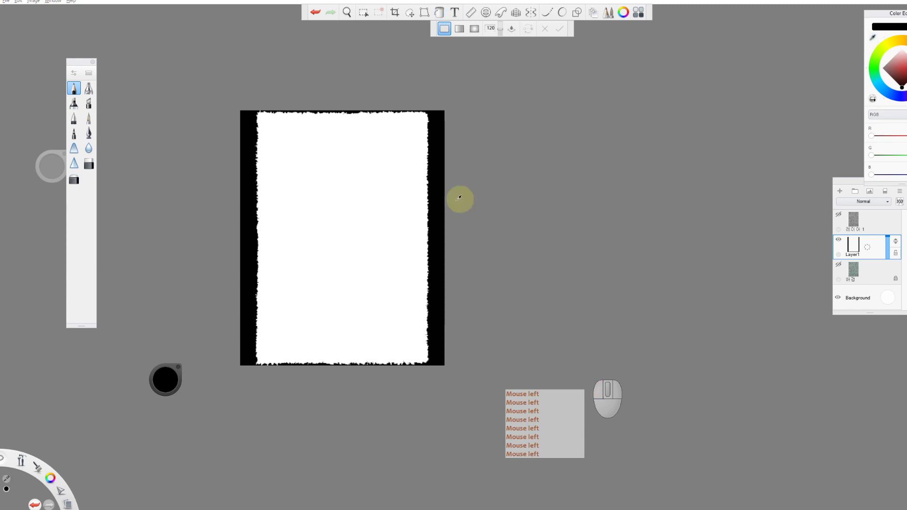
left_click(439, 201)
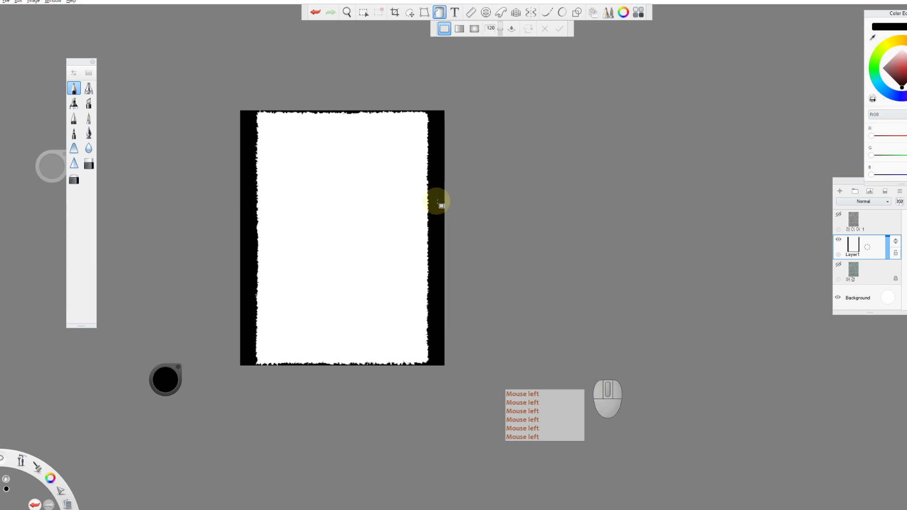
left_click(872, 38)
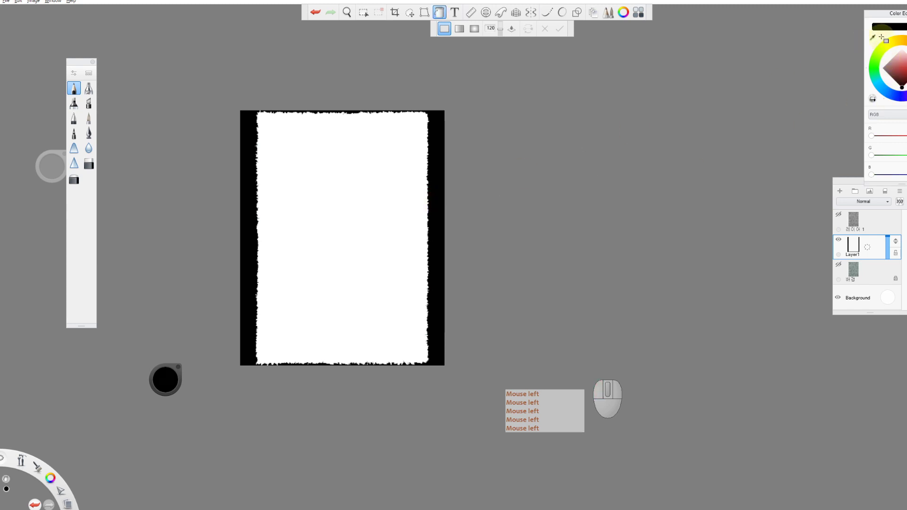
left_click(247, 211)
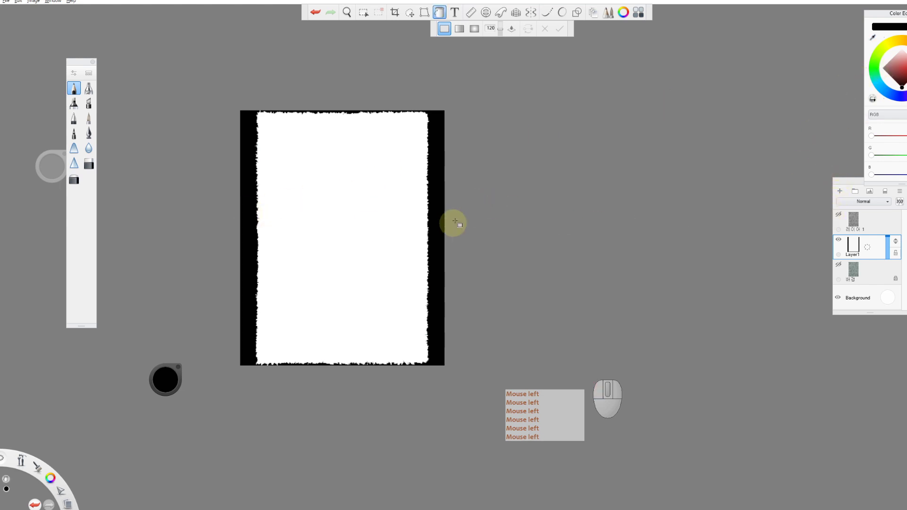
Save the mask image as a TIFF over the existing rug_alpha file in the sourceimages folder
key("ctrl+shift+s")
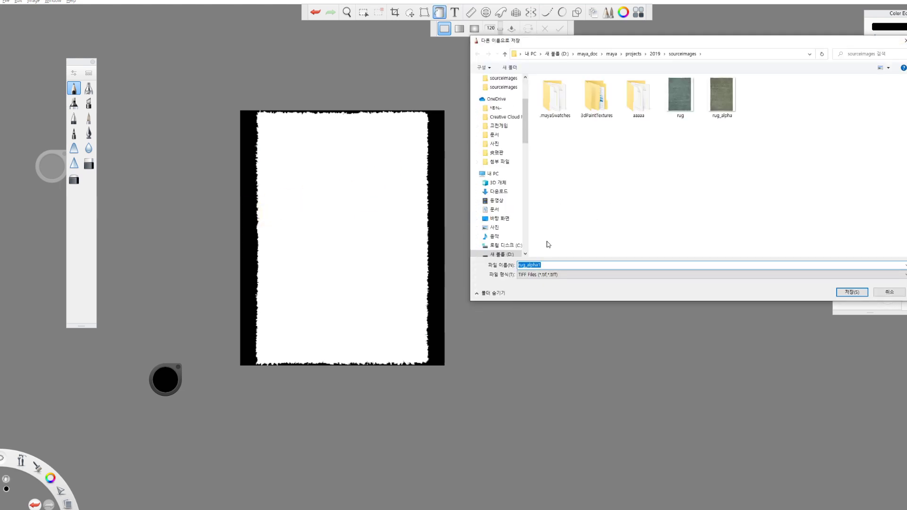
left_click(726, 105)
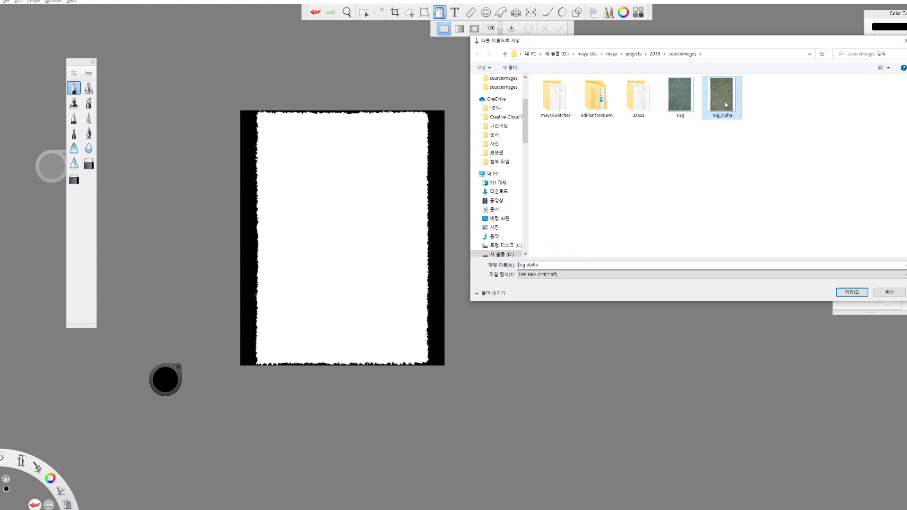
left_click(865, 292)
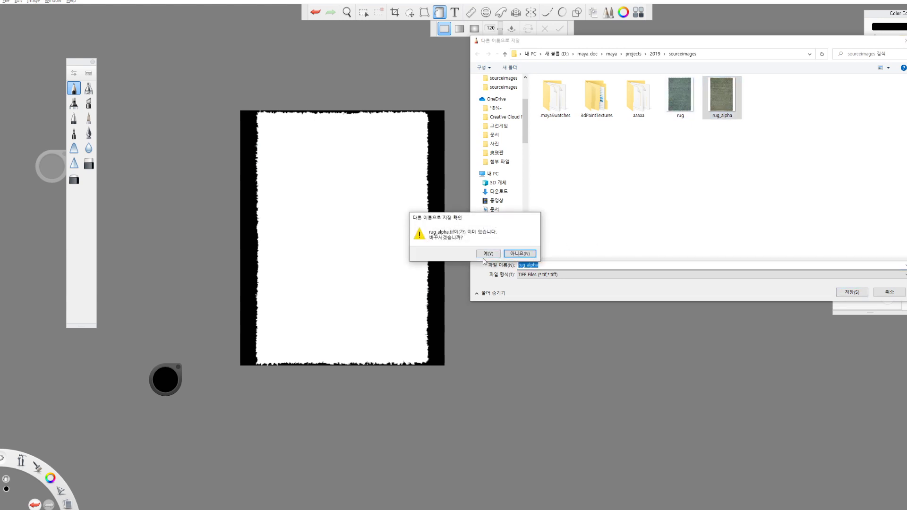
left_click(487, 254)
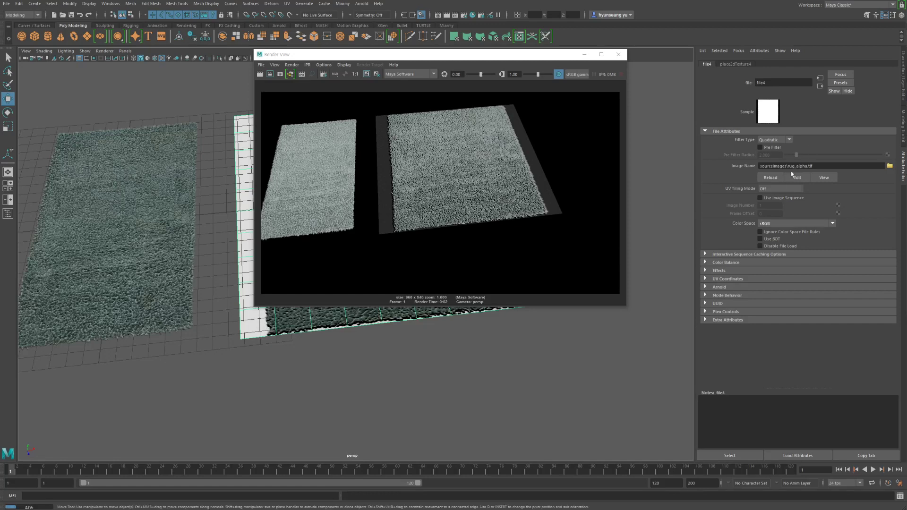
In Maya, reload rug_alpha.tif in the transparency texture, render both rugs again and close the render view
left_click(768, 178)
left_click(290, 75)
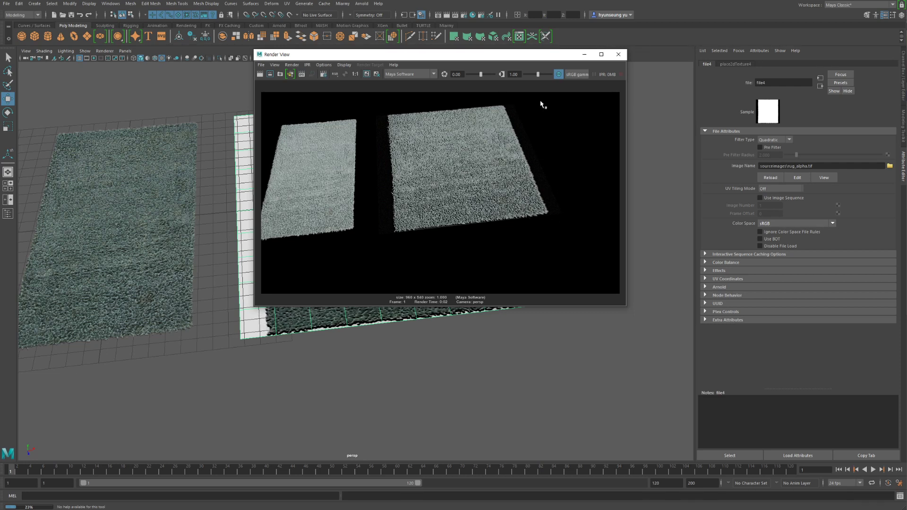
left_click(622, 57)
scroll(371, 244, "down", 5)
left_click_drag(370, 243, 524, 229, "alt")
scroll(525, 229, "up", 5)
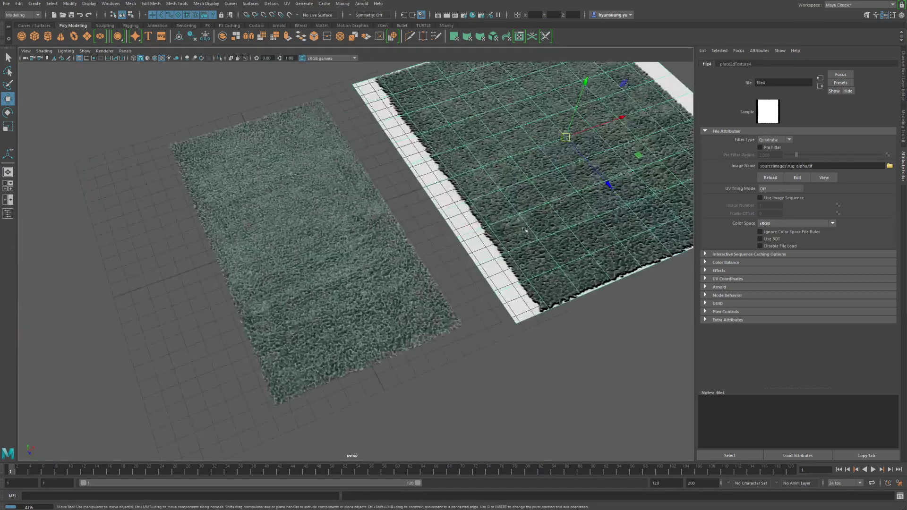